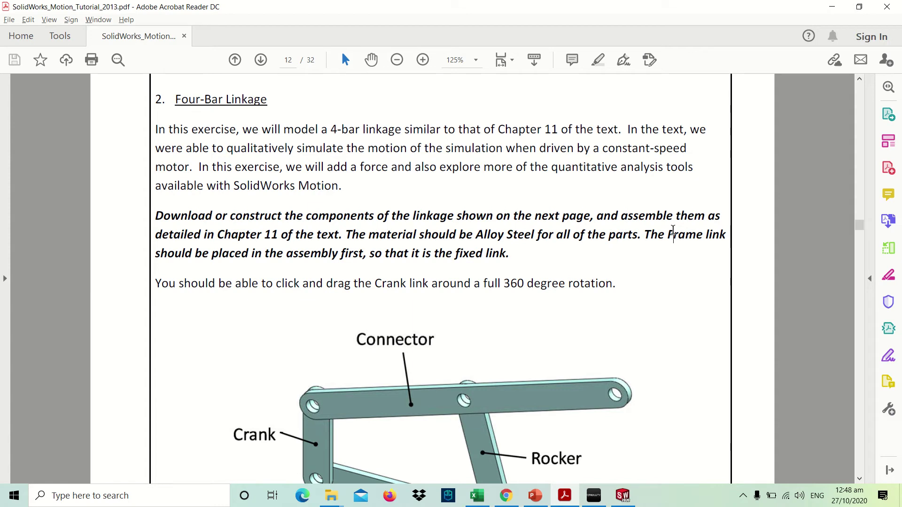
# Step: Scroll down page 12 of the motion tutorial PDF until the full Four-Bar Linkage figure and note show
pyautogui.scroll(-1, 673, 233)
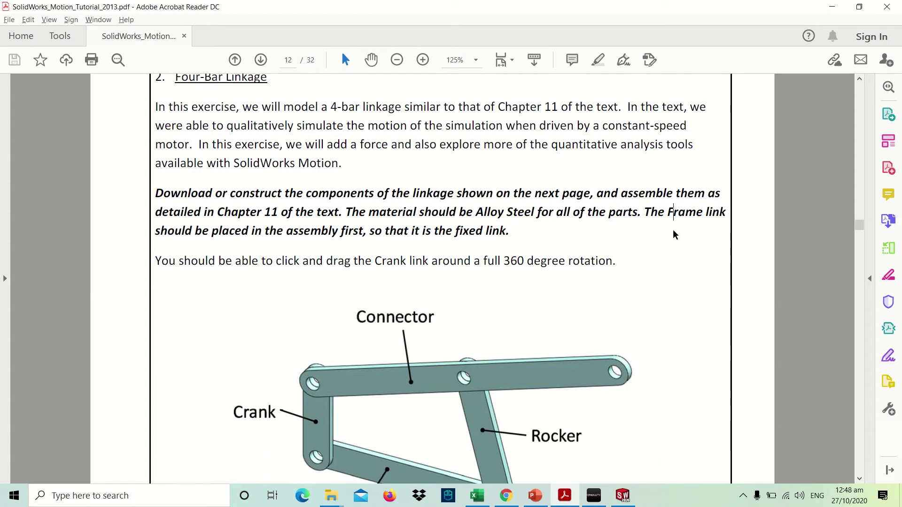
pyautogui.keyDown('ctrl'); pyautogui.scroll(-1, 672, 234); pyautogui.keyUp('ctrl')
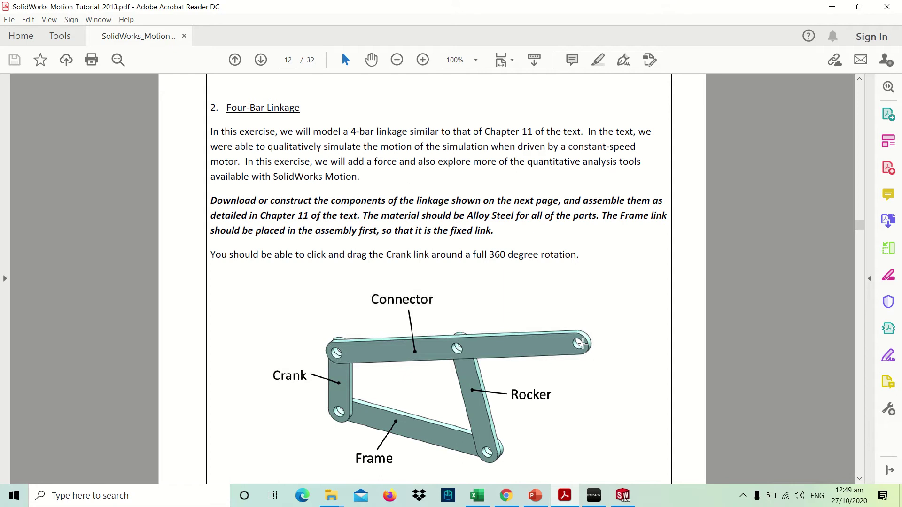
pyautogui.scroll(-1, 582, 344)
pyautogui.scroll(-2, 582, 343)
pyautogui.scroll(3, 583, 343)
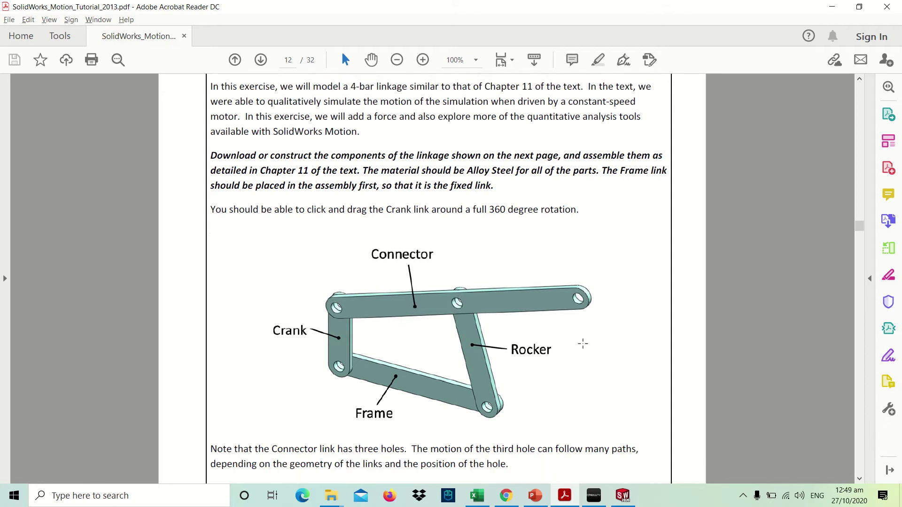
pyautogui.scroll(-1, 582, 343)
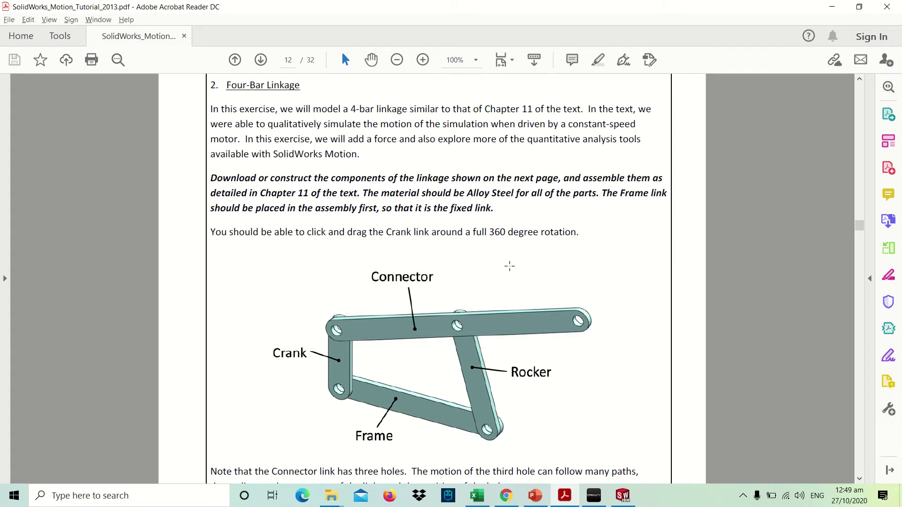
pyautogui.scroll(-1, 509, 268)
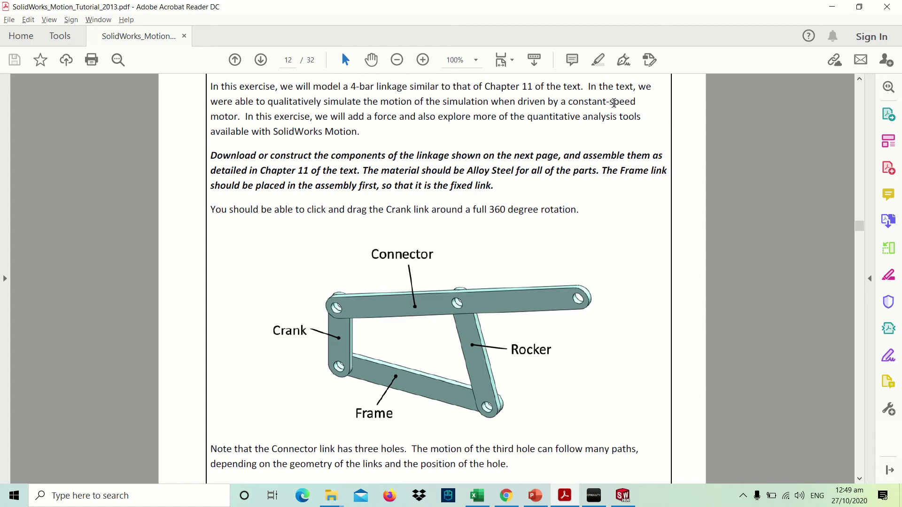
pyautogui.click(625, 171)
pyautogui.scroll(-1, 578, 239)
pyautogui.scroll(-15, 578, 239)
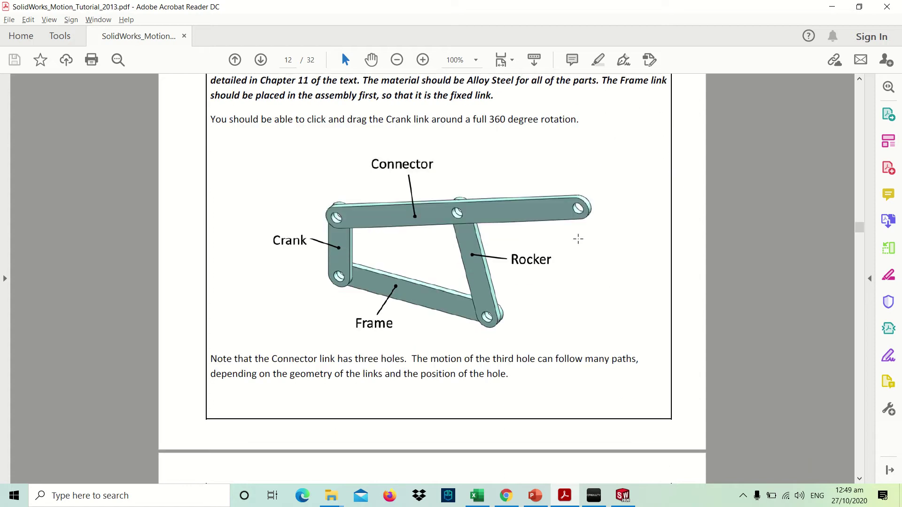
pyautogui.scroll(-2, 578, 240)
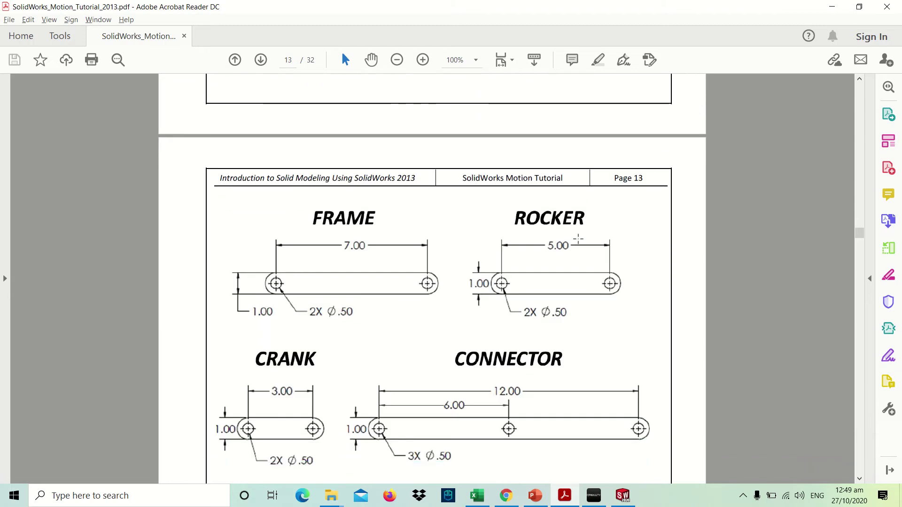
pyautogui.keyDown('ctrl'); pyautogui.scroll(1, 578, 239); pyautogui.keyUp('ctrl')
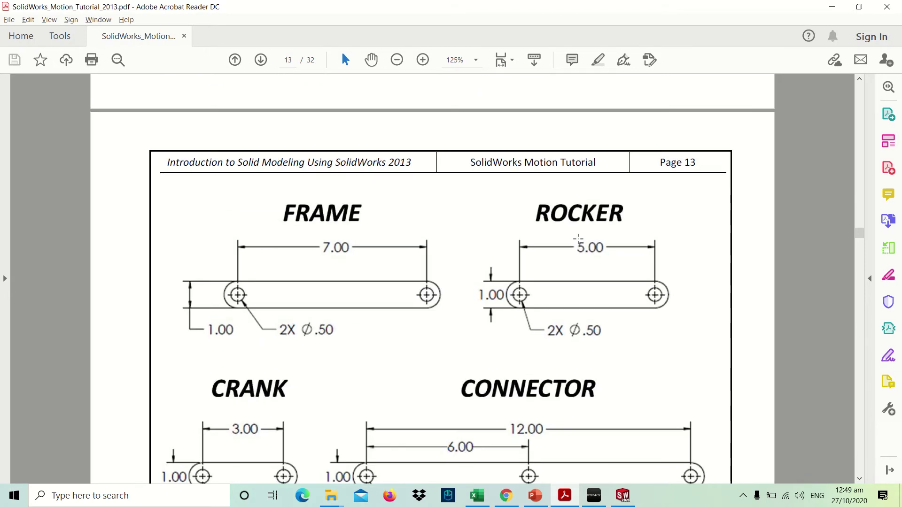
pyautogui.scroll(-1, 577, 239)
pyautogui.scroll(-2, 578, 239)
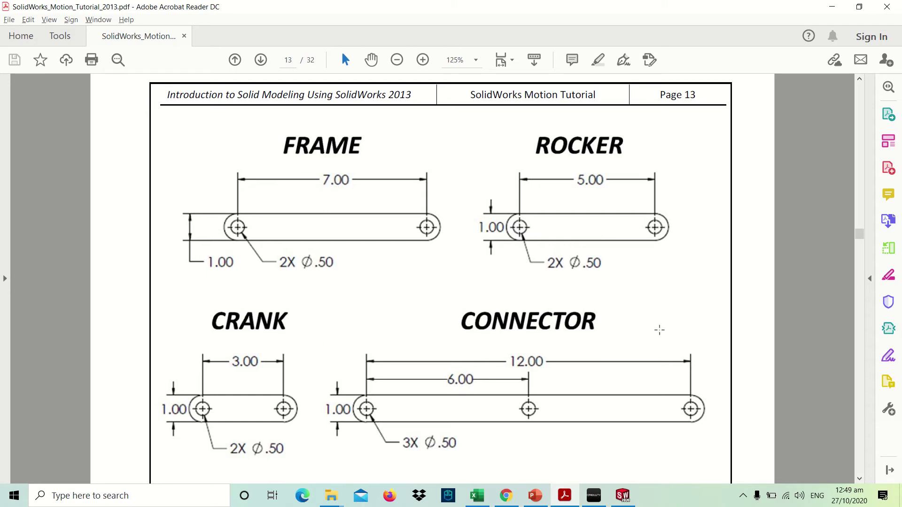
pyautogui.scroll(-1, 659, 330)
pyautogui.keyDown('ctrl'); pyautogui.scroll(-1, 658, 330); pyautogui.keyUp('ctrl')
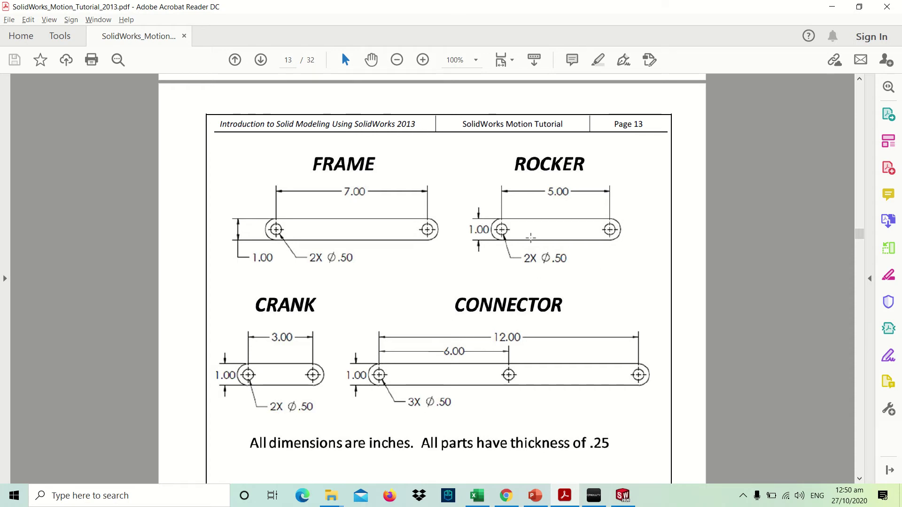
pyautogui.scroll(-8, 531, 237)
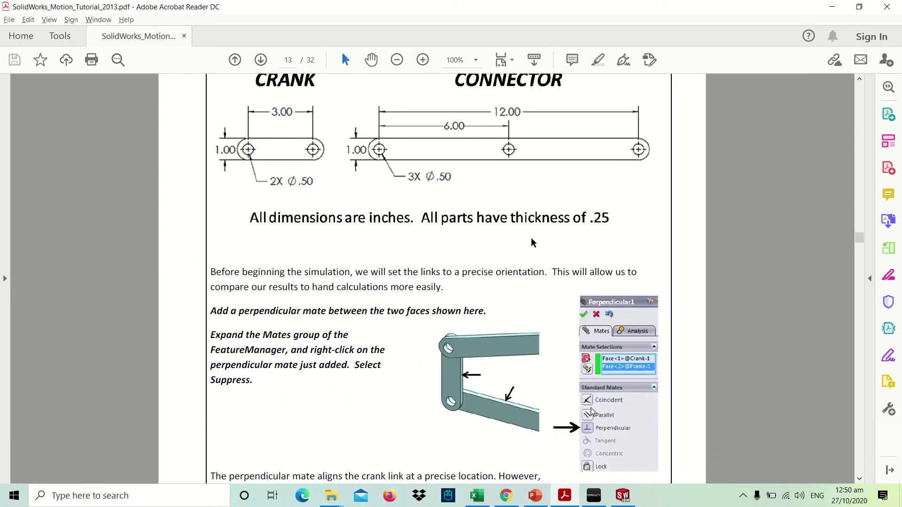
pyautogui.scroll(-3, 531, 238)
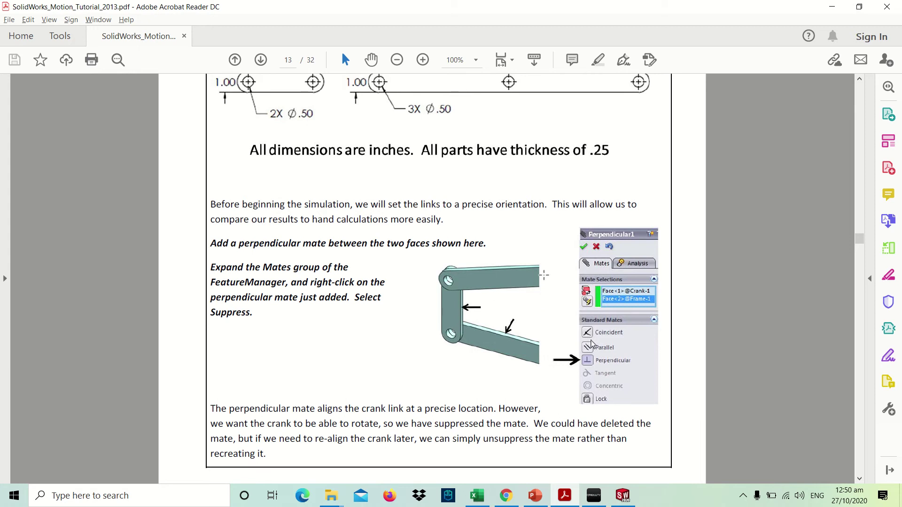
pyautogui.scroll(20, 474, 290)
pyautogui.scroll(5, 463, 310)
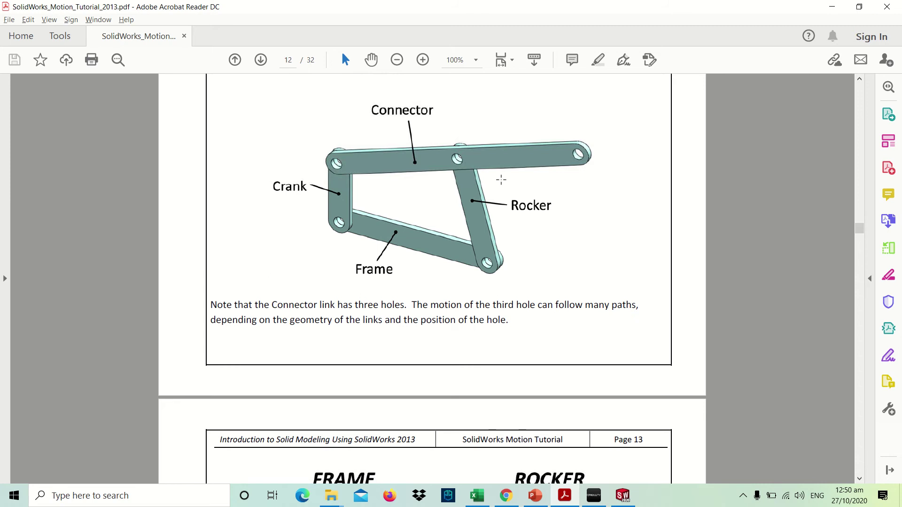
# Step: Bring the motion analysis folder window forward from the taskbar
pyautogui.hotkey('alt', 'Tab')
pyautogui.hotkey('alt', 'Tab')
pyautogui.click(623, 495)
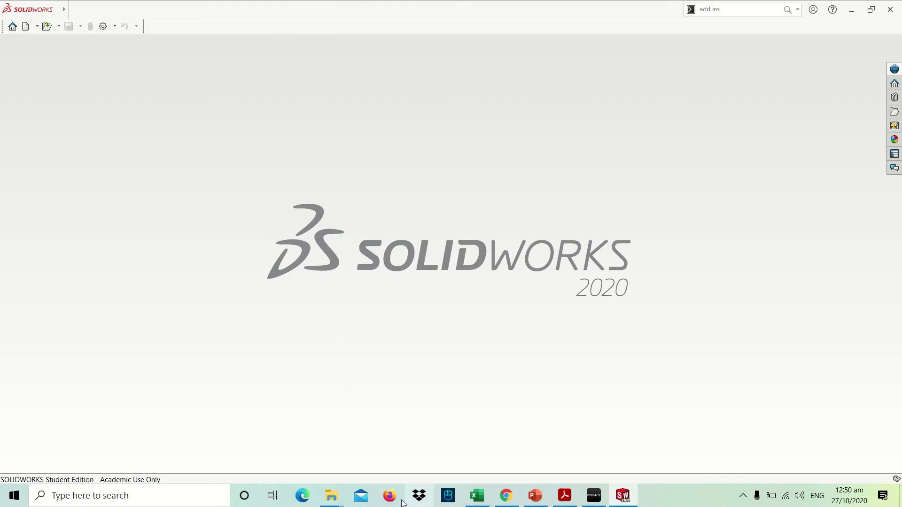
pyautogui.moveTo(331, 495)
pyautogui.moveTo(300, 445)
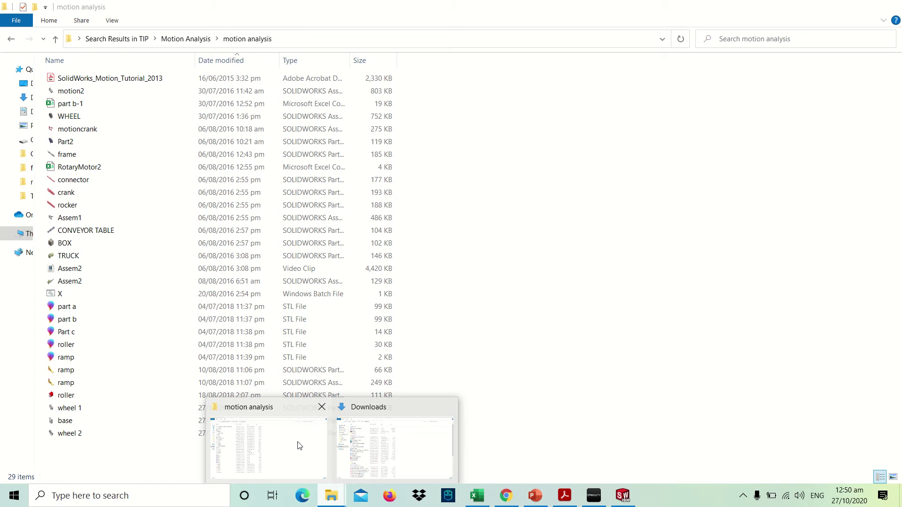
pyautogui.click(300, 445)
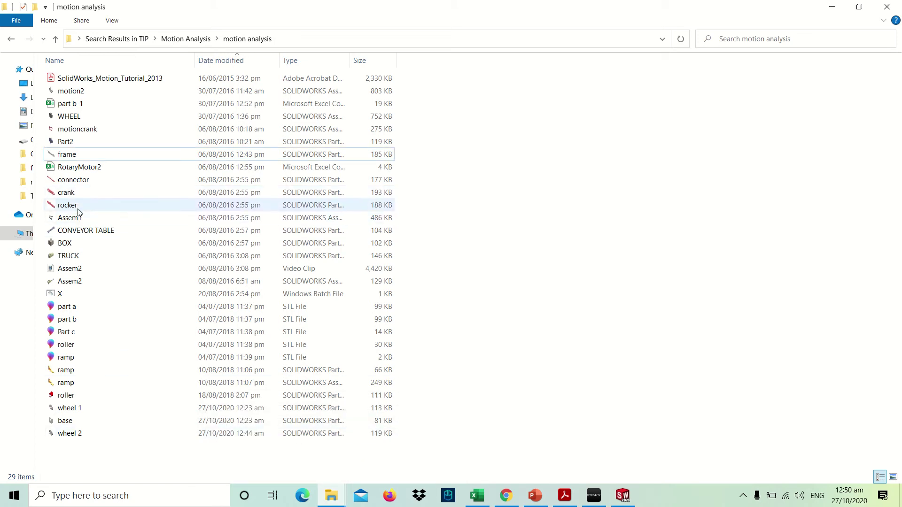
# Step: Open the frame part and make a new assembly from it, fixed at the origin, in Front view
pyautogui.doubleClick(87, 155)
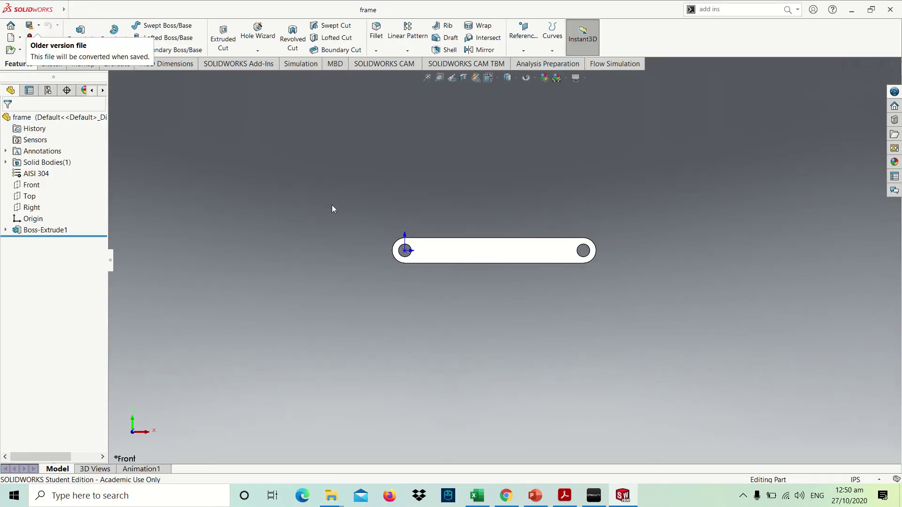
pyautogui.press('f')
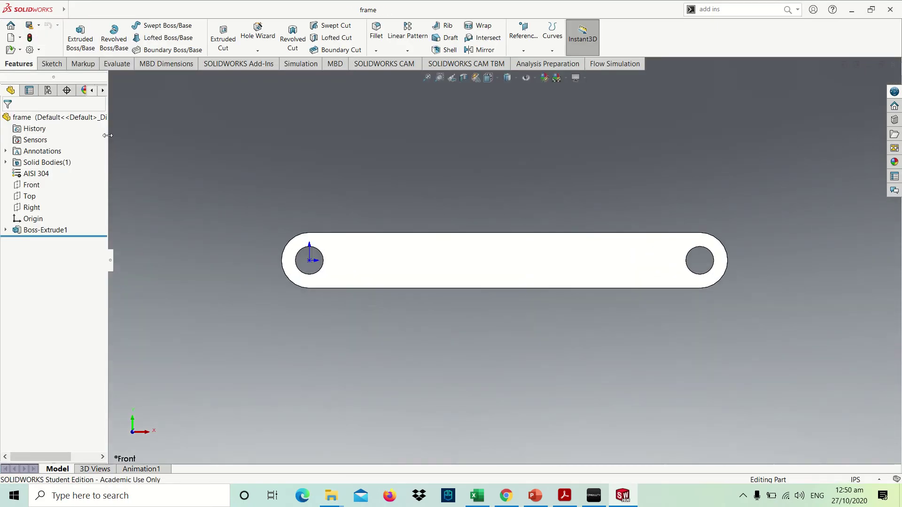
pyautogui.click(73, 11)
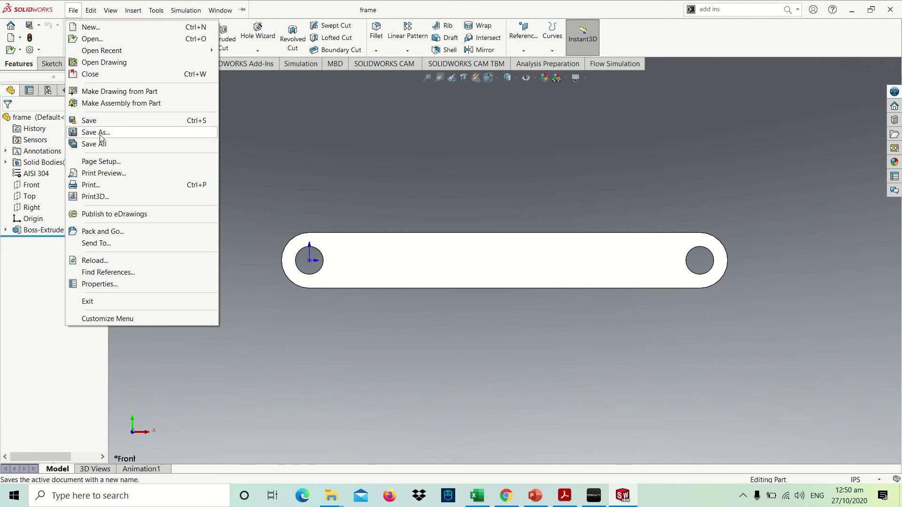
pyautogui.click(123, 103)
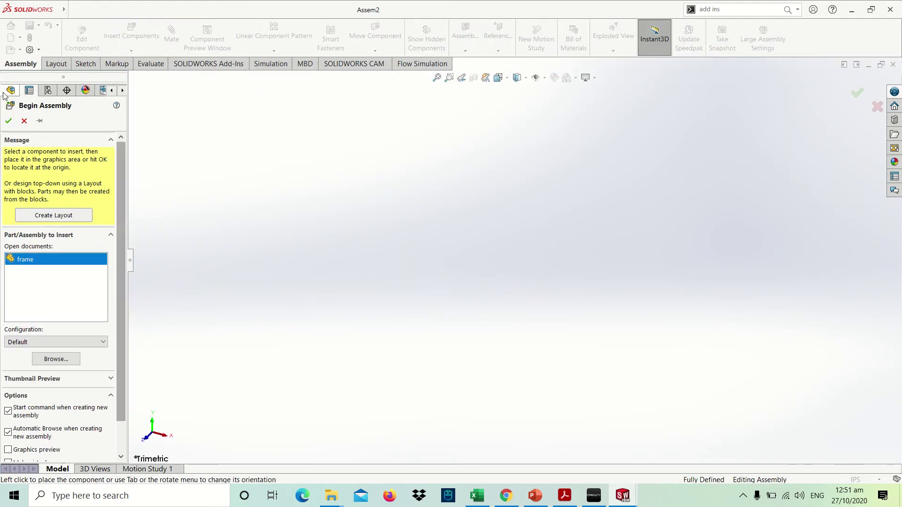
pyautogui.click(368, 207)
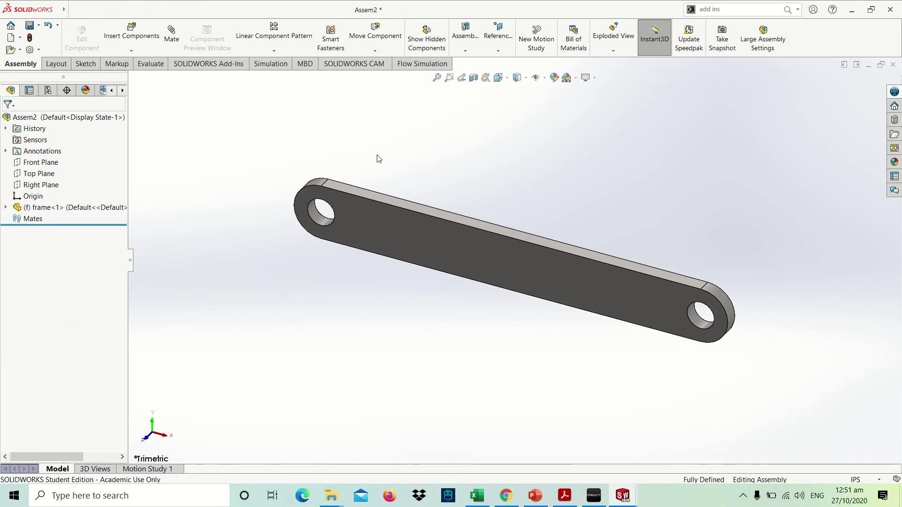
pyautogui.hotkey('ctrl', '1')
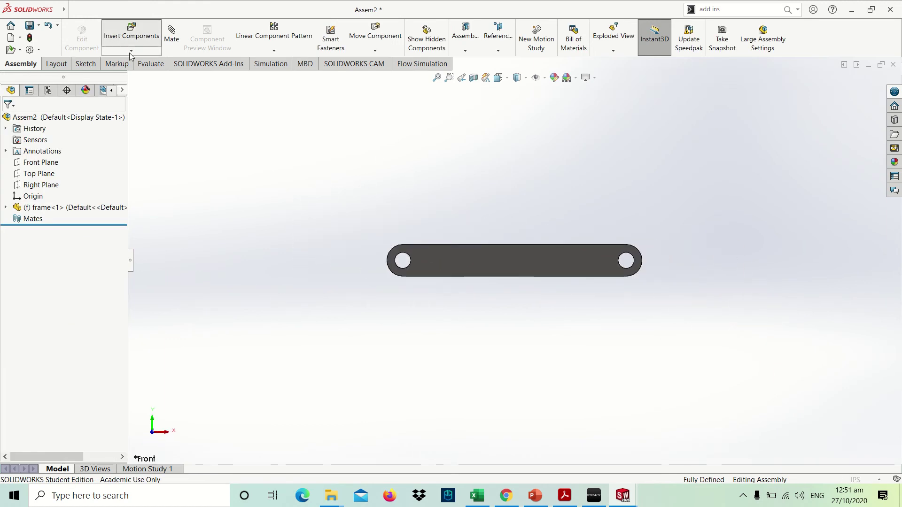
# Step: Cancel Insert Components without choosing a file and return to the motion analysis folder
pyautogui.click(131, 36)
pyautogui.click(57, 322)
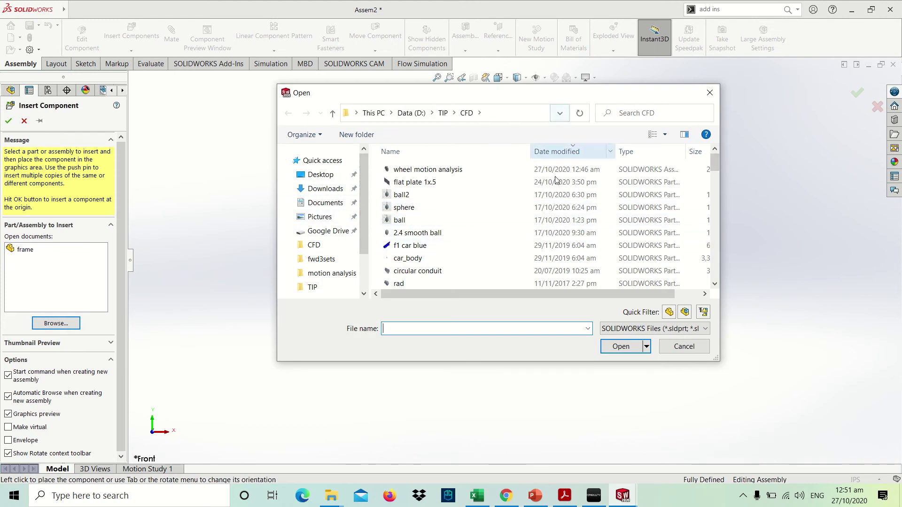
pyautogui.click(706, 348)
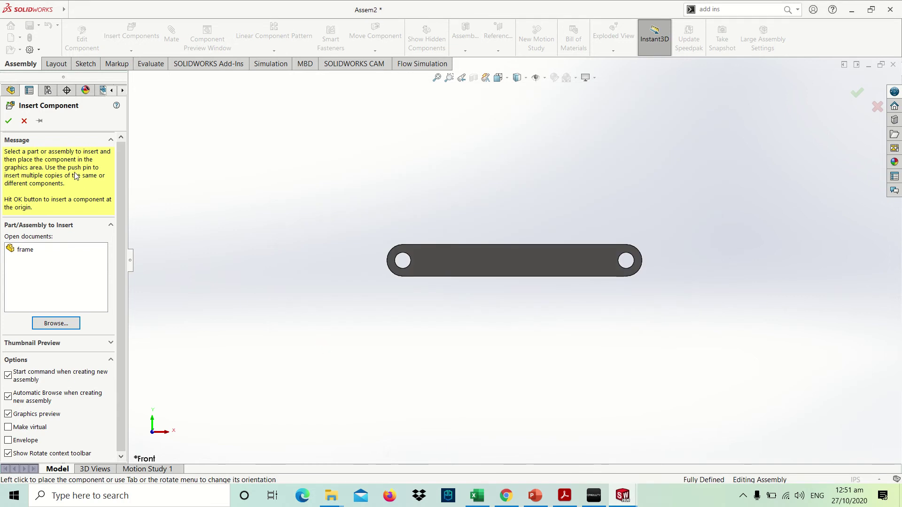
pyautogui.click(24, 121)
pyautogui.hotkey('alt', 'Tab')
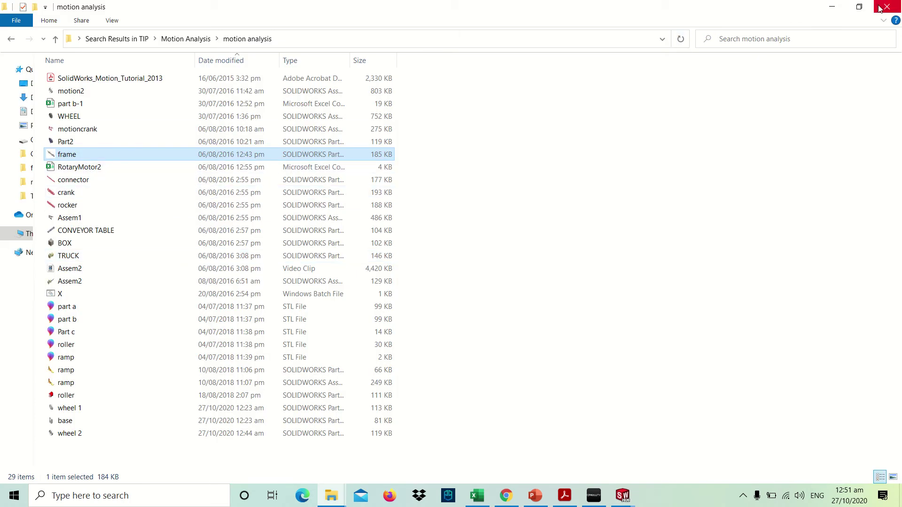
# Step: Drag the connector, crank and rocker part files from the folder into the assembly
pyautogui.click(859, 6)
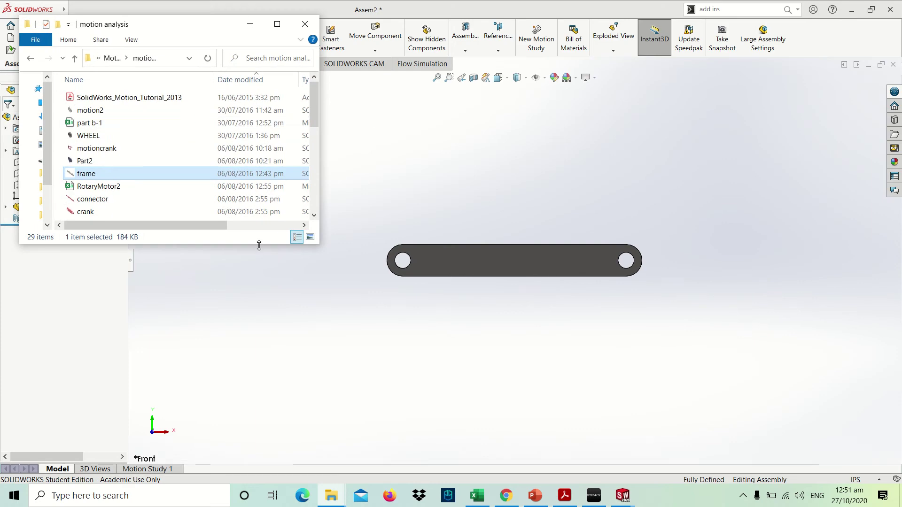
pyautogui.moveTo(258, 246); pyautogui.dragTo(259, 408)
pyautogui.click(87, 202)
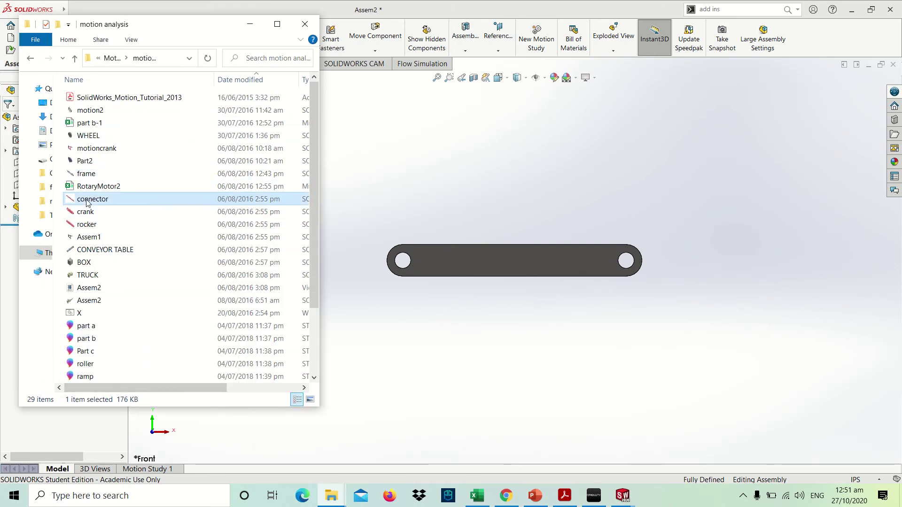
pyautogui.moveTo(93, 205); pyautogui.dragTo(402, 219)
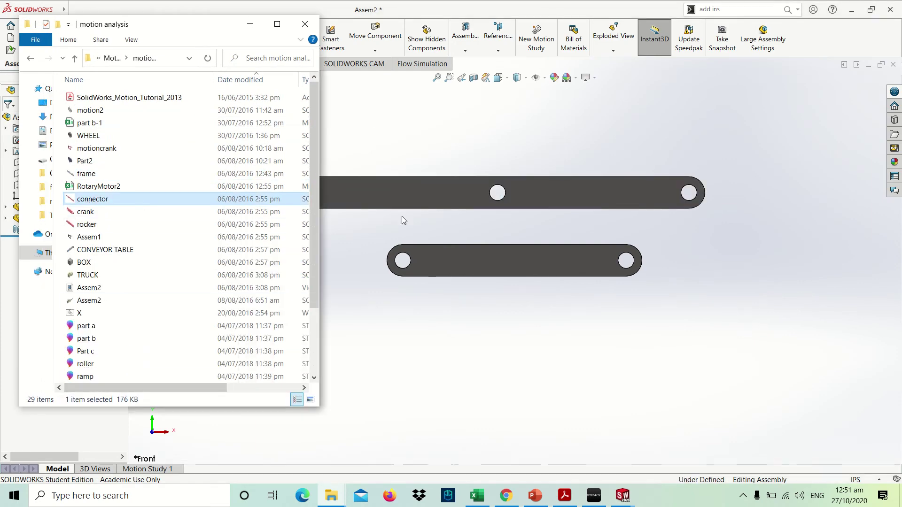
pyautogui.moveTo(96, 213); pyautogui.dragTo(469, 361)
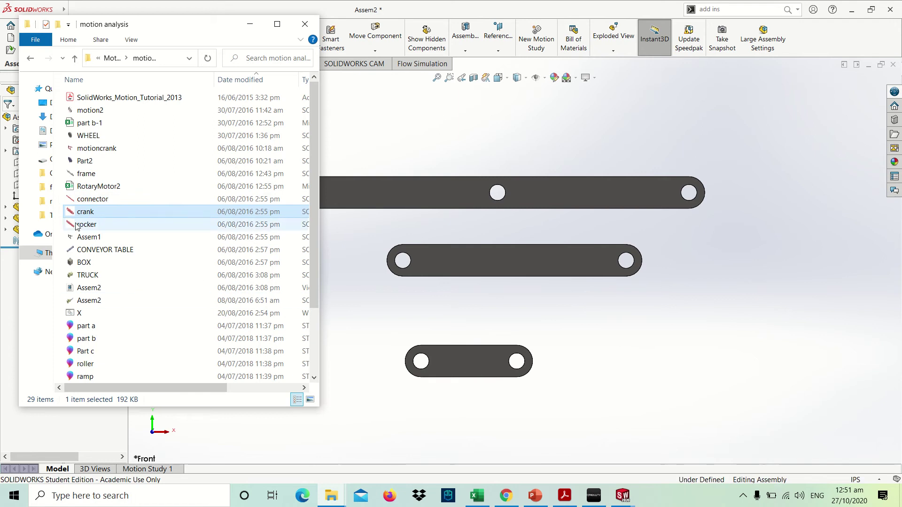
pyautogui.moveTo(77, 226); pyautogui.dragTo(664, 328)
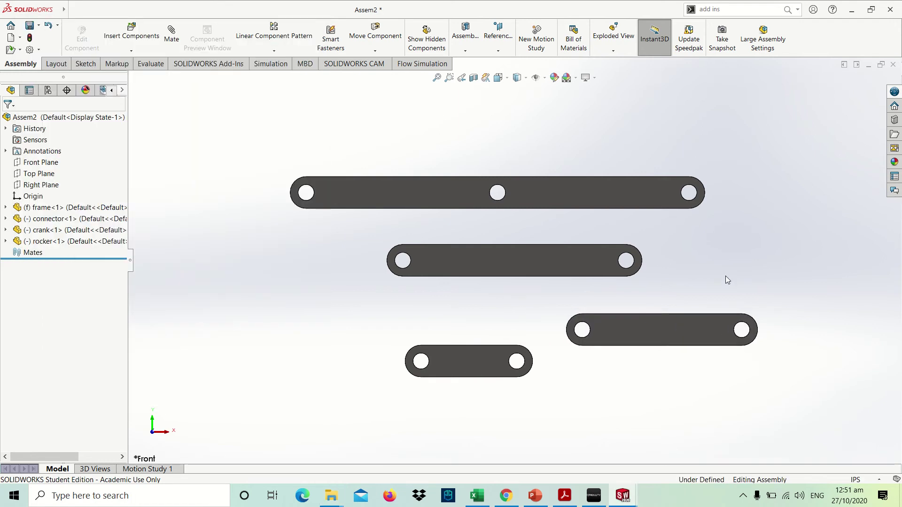
# Step: Move the connector, crank and rocker apart in the graphics area, then view the tutorial PDF
pyautogui.scroll(1, 725, 276)
pyautogui.scroll(2, 573, 338)
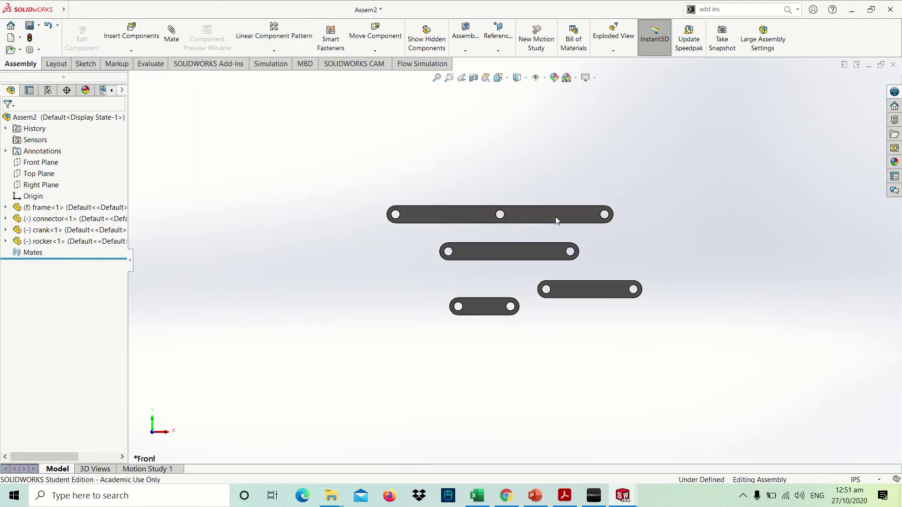
pyautogui.moveTo(555, 216); pyautogui.dragTo(706, 134)
pyautogui.scroll(-2, 624, 227)
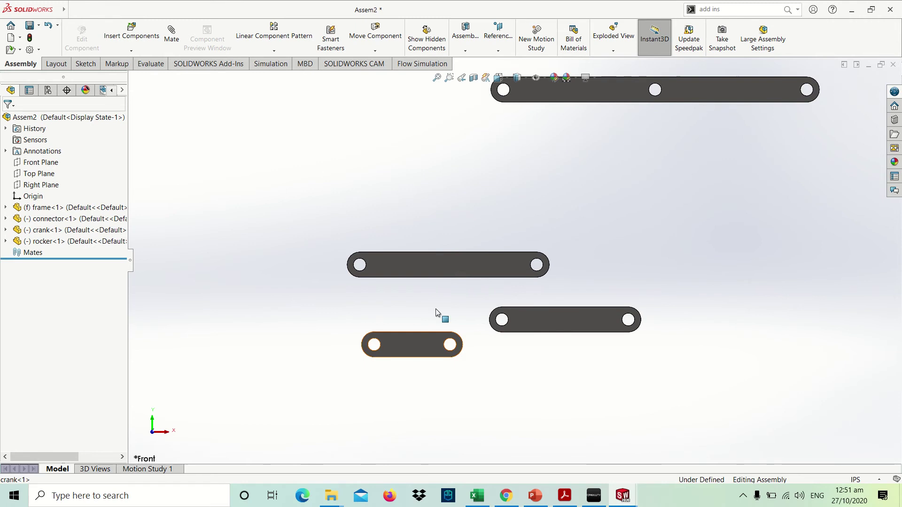
pyautogui.moveTo(436, 344); pyautogui.dragTo(600, 197)
pyautogui.moveTo(600, 324); pyautogui.dragTo(356, 214)
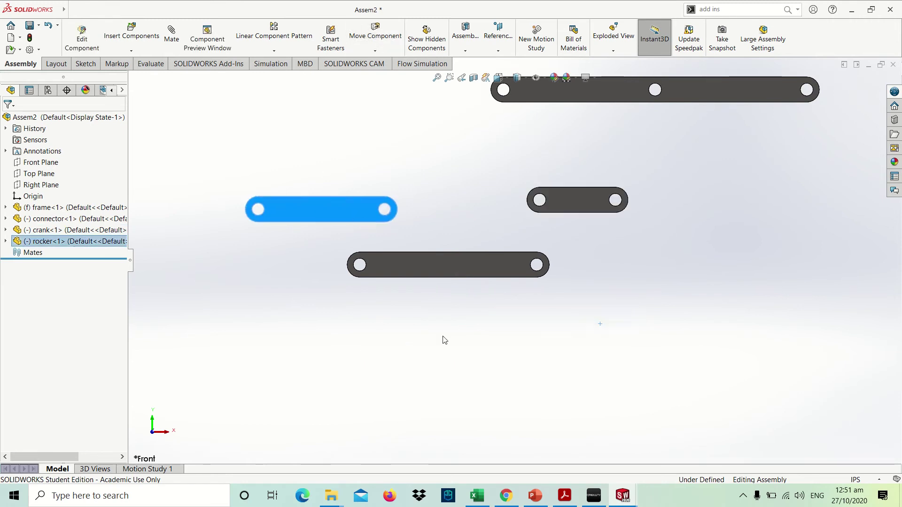
pyautogui.press('Escape')
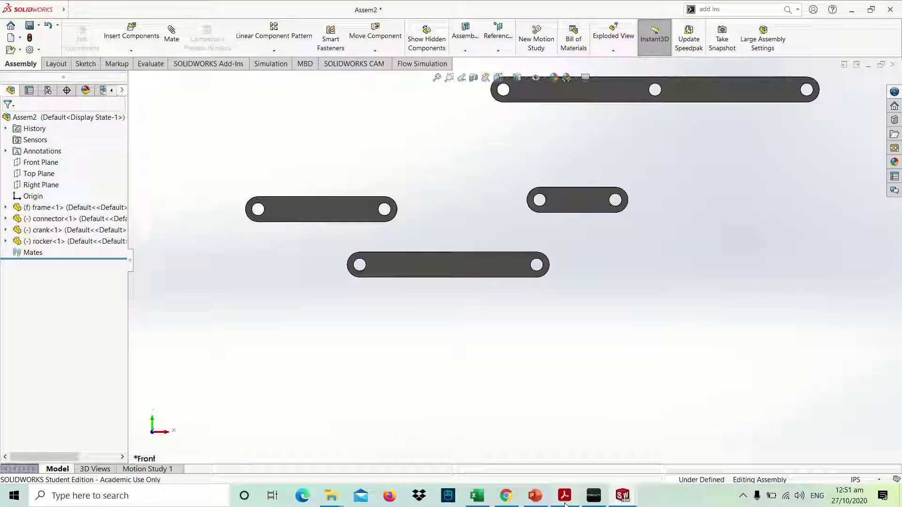
pyautogui.hotkey('alt', 'Tab')
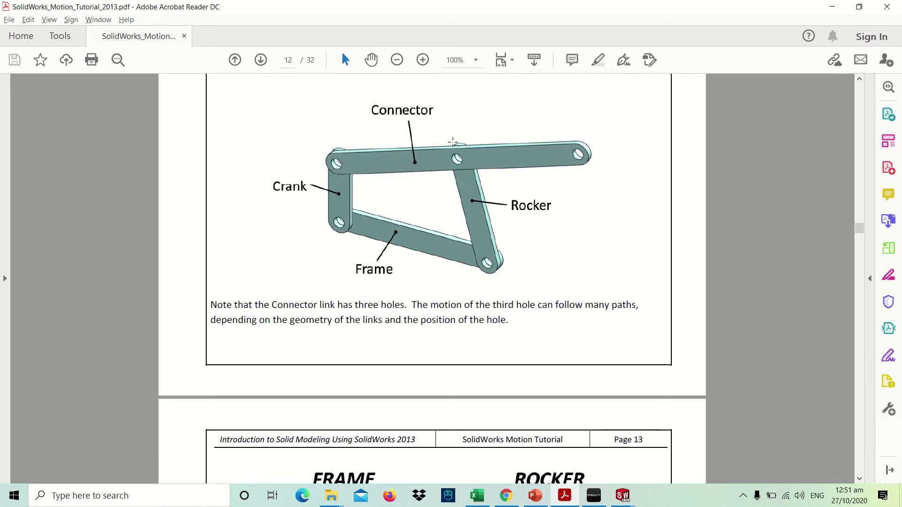
# Step: Place the crank by the frame's left end and mate its hole concentric to the frame hole
pyautogui.hotkey('alt', 'Tab')
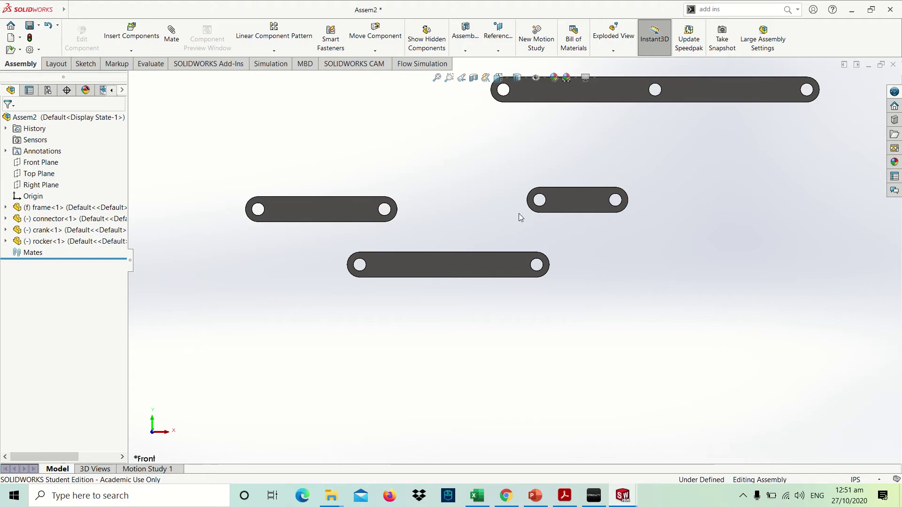
pyautogui.moveTo(554, 201); pyautogui.dragTo(270, 256)
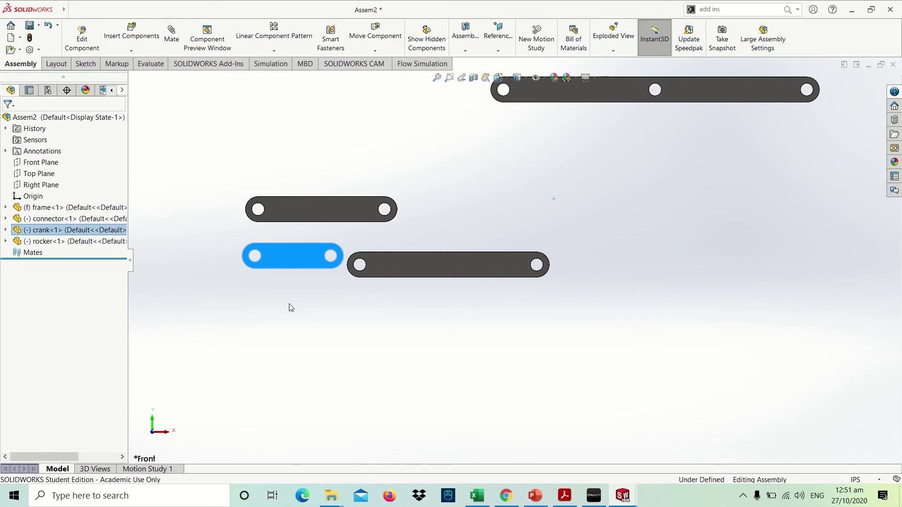
pyautogui.click(354, 288)
pyautogui.moveTo(354, 287); pyautogui.dragTo(375, 279, button='middle')
pyautogui.scroll(-10, 374, 279)
pyautogui.click(399, 263)
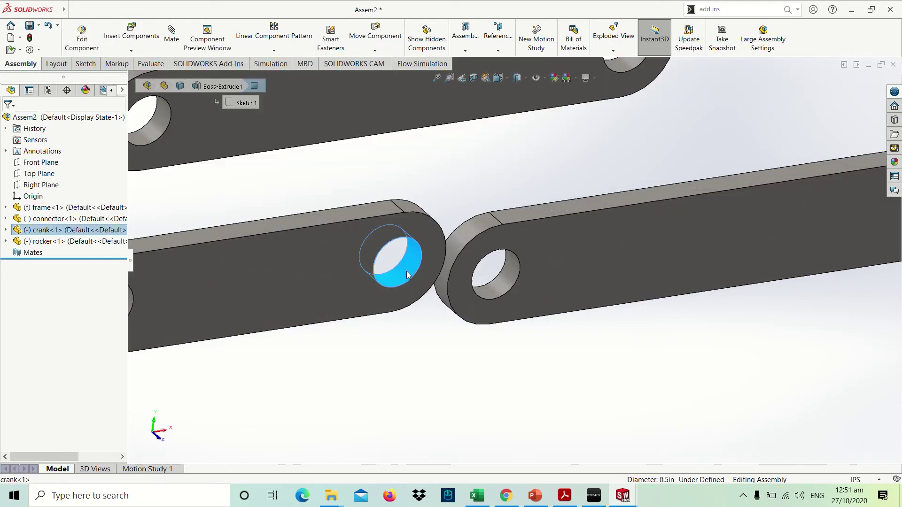
pyautogui.click(177, 51)
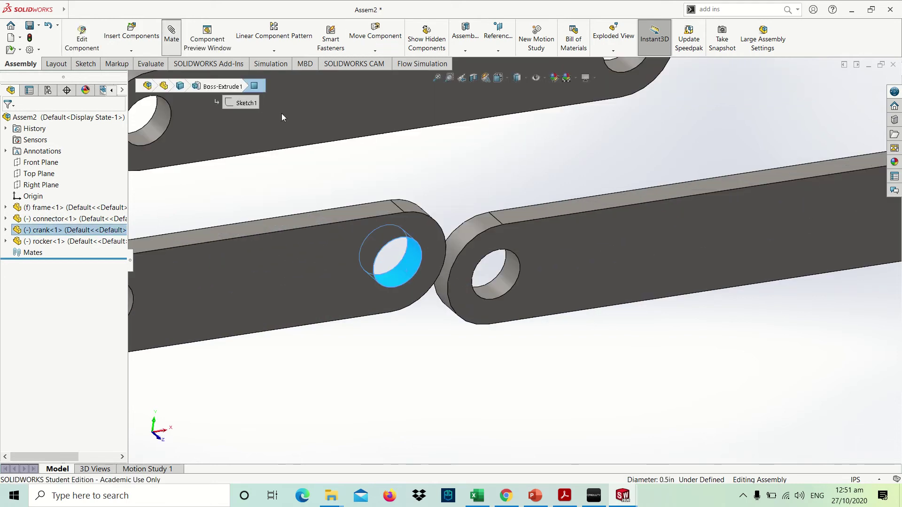
pyautogui.click(500, 288)
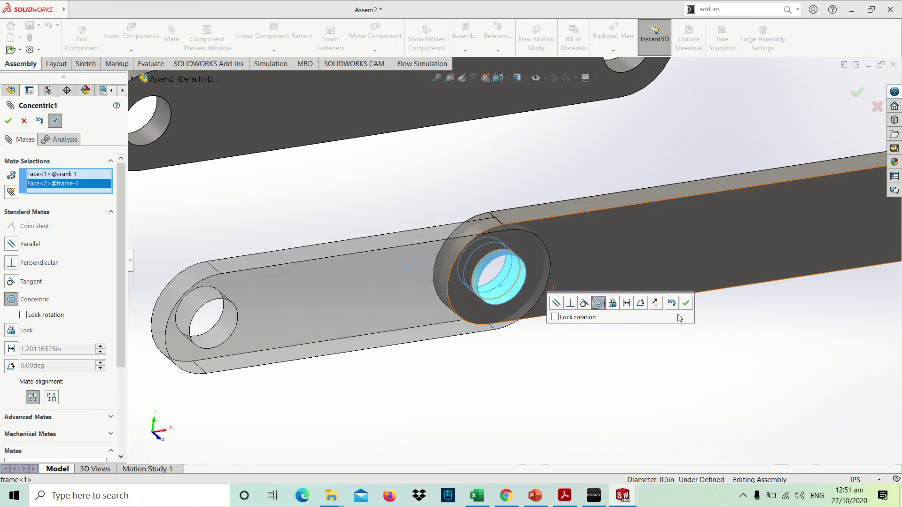
pyautogui.click(685, 303)
# Step: Mate the crank's flat face coincident (flush) with the frame face
pyautogui.scroll(4, 449, 283)
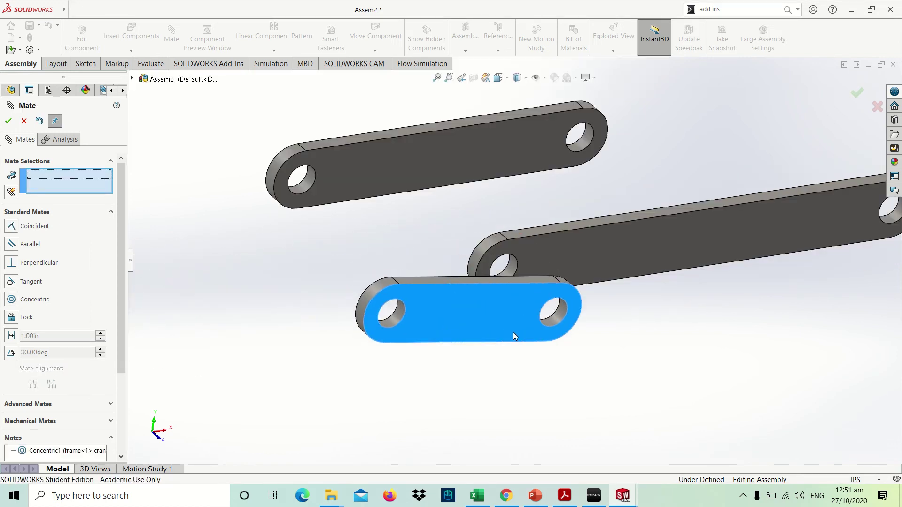
pyautogui.click(513, 336)
pyautogui.moveTo(513, 336); pyautogui.dragTo(529, 260, button='middle')
pyautogui.click(608, 277)
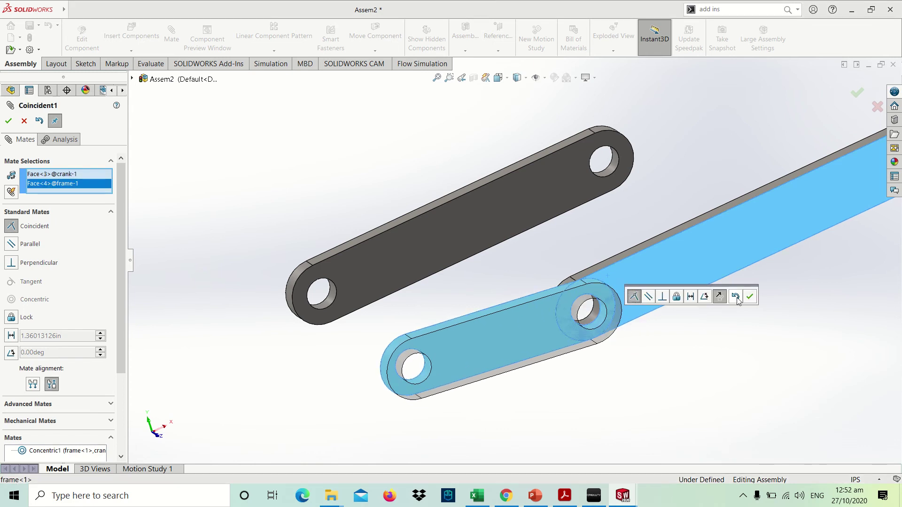
pyautogui.click(749, 296)
# Step: Mate the rocker's hole concentric to the frame's other hole
pyautogui.scroll(3, 579, 211)
pyautogui.scroll(-6, 543, 224)
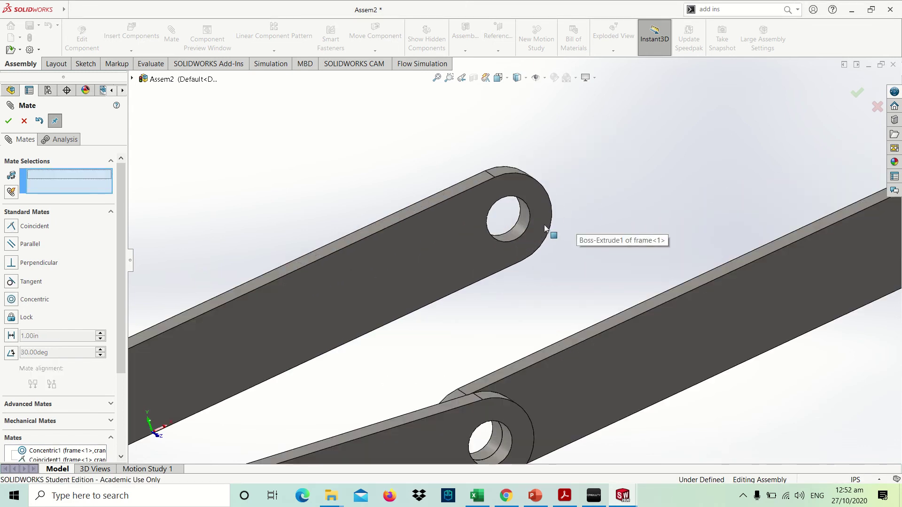
pyautogui.click(520, 226)
pyautogui.scroll(3, 693, 271)
pyautogui.scroll(-5, 625, 228)
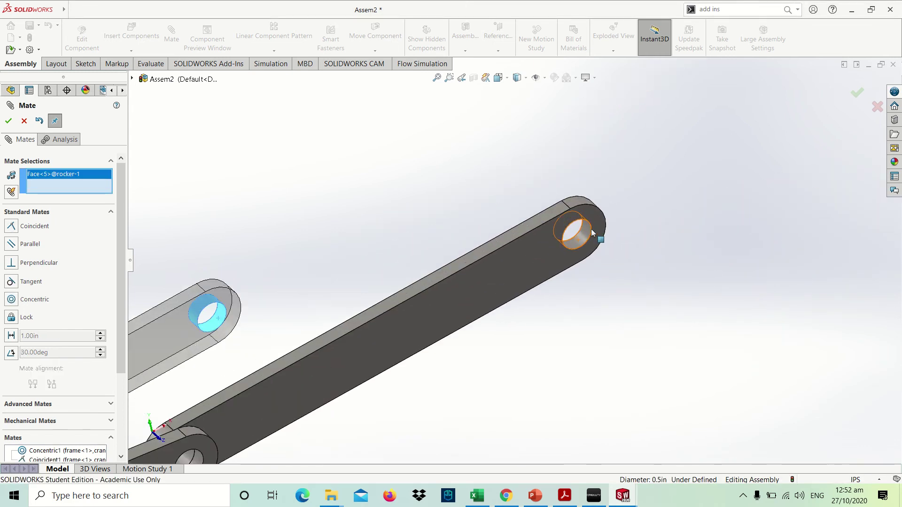
pyautogui.click(592, 234)
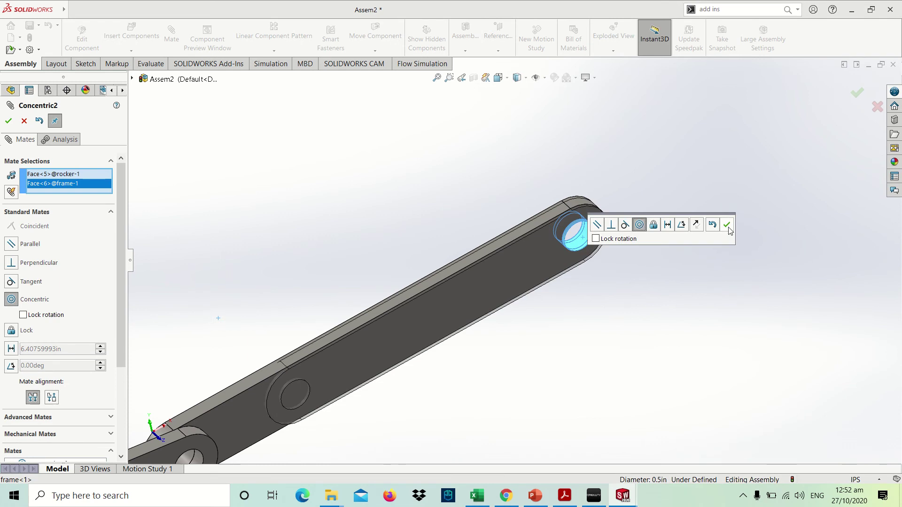
pyautogui.click(727, 225)
# Step: Mate the rocker's flat face coincident (flush) with the frame face
pyautogui.scroll(3, 542, 261)
pyautogui.scroll(-5, 424, 311)
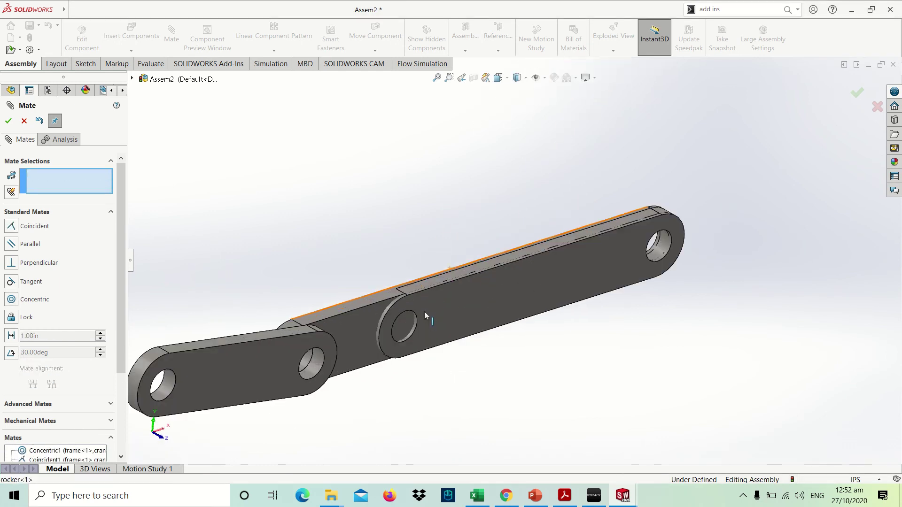
pyautogui.moveTo(446, 325); pyautogui.dragTo(601, 244, button='middle')
pyautogui.click(658, 314)
pyautogui.click(601, 246)
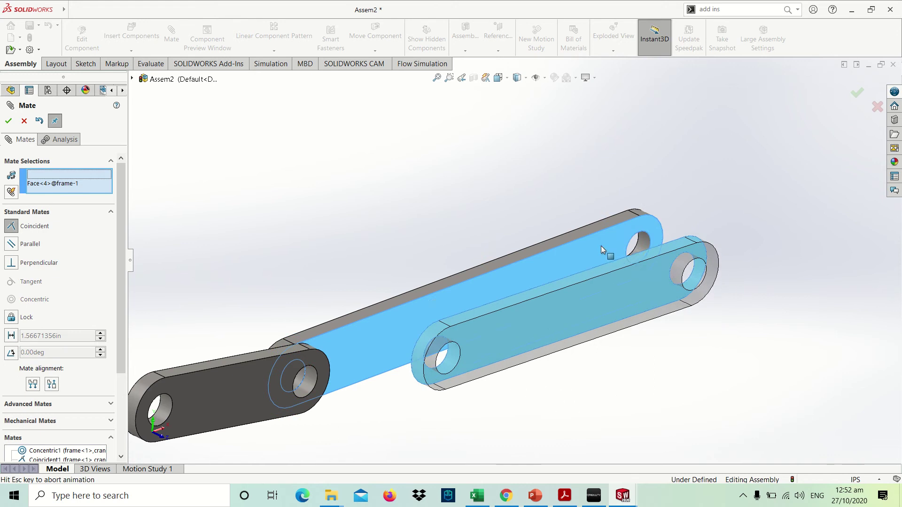
pyautogui.click(782, 229)
# Step: Swing the rocker and crank upright and compare the layout with the tutorial diagram
pyautogui.scroll(3, 510, 270)
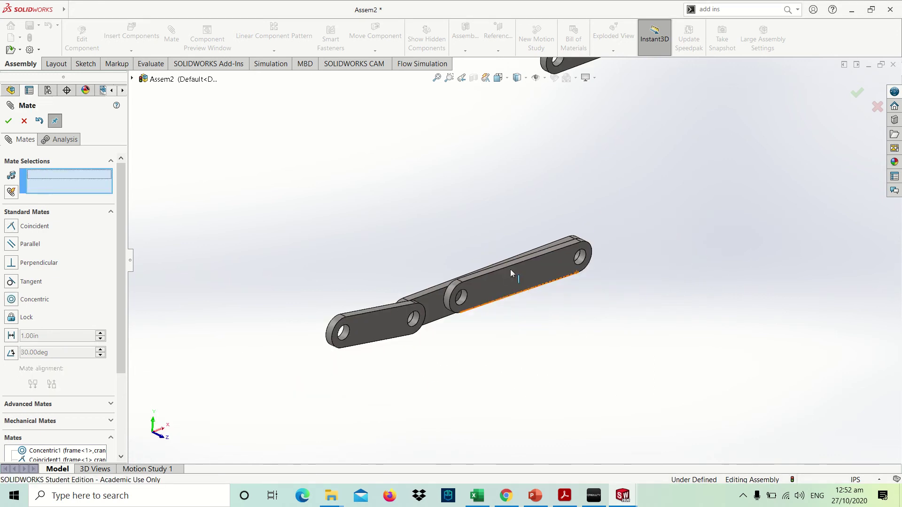
pyautogui.moveTo(510, 272); pyautogui.dragTo(563, 188)
pyautogui.moveTo(367, 339); pyautogui.dragTo(409, 277)
pyautogui.moveTo(463, 227); pyautogui.dragTo(502, 178, button='middle')
pyautogui.scroll(-4, 521, 244)
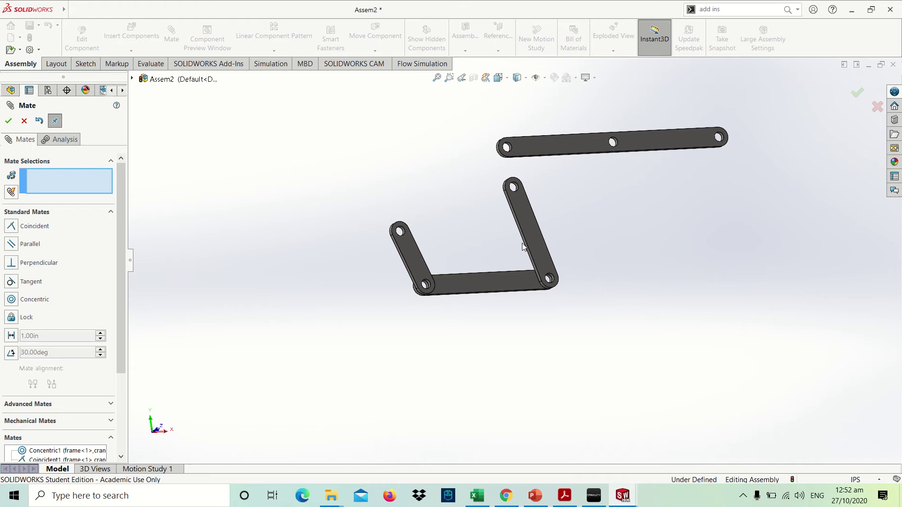
pyautogui.click(564, 496)
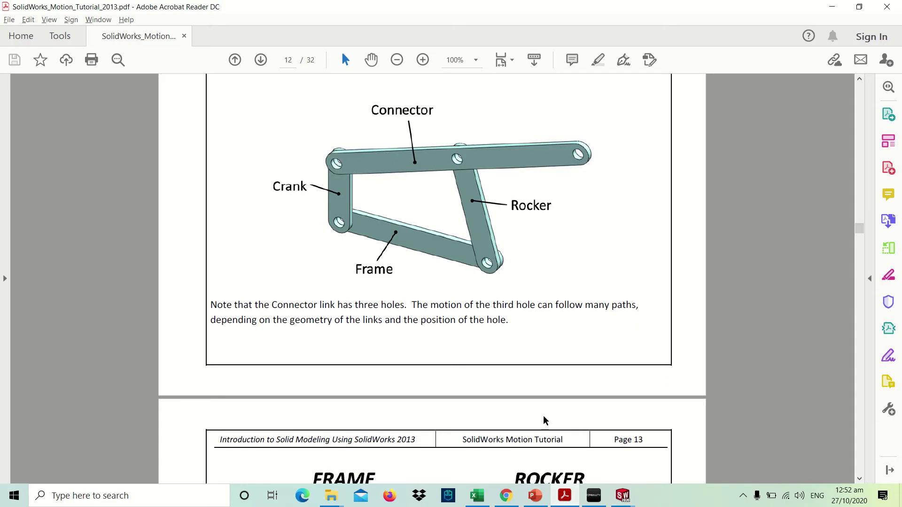
pyautogui.click(563, 497)
# Step: Mate the connector's end hole concentric to the crank's top hole
pyautogui.moveTo(428, 189); pyautogui.dragTo(487, 238, button='middle')
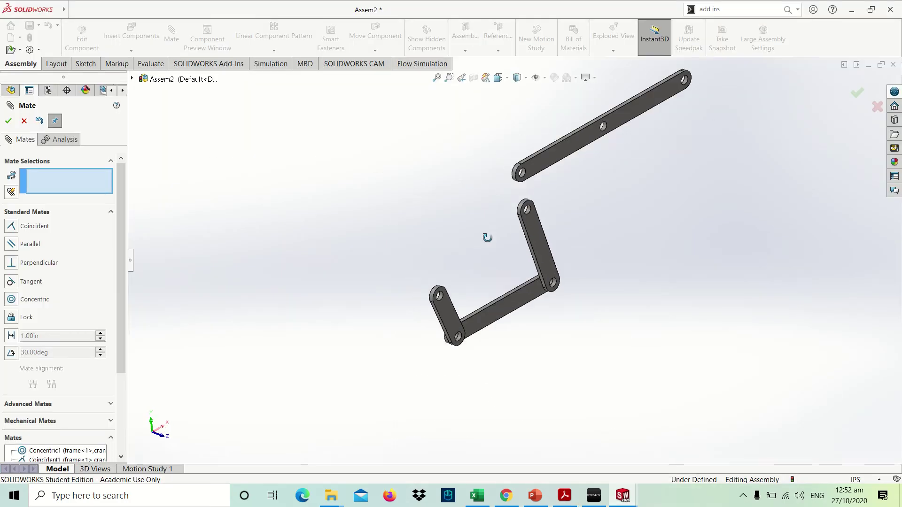
pyautogui.scroll(-5, 529, 180)
pyautogui.click(518, 198)
pyautogui.scroll(5, 519, 198)
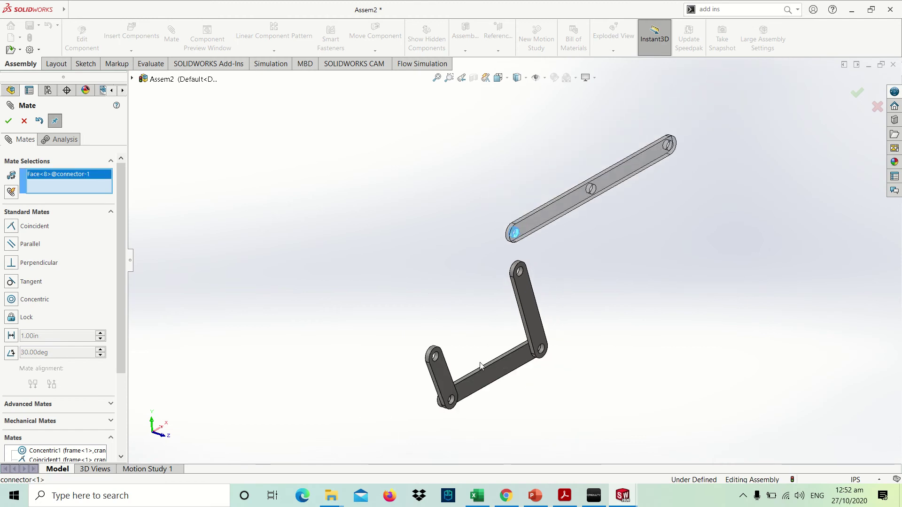
pyautogui.moveTo(518, 198); pyautogui.dragTo(472, 219, button='middle')
pyautogui.scroll(-5, 471, 219)
pyautogui.click(466, 224)
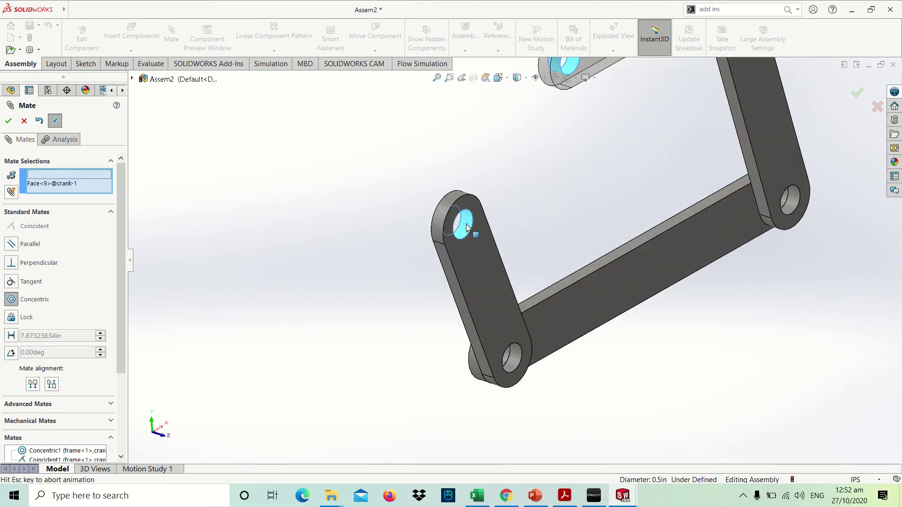
pyautogui.click(609, 212)
# Step: Mate the connector's middle hole concentric to the rocker's top hole
pyautogui.scroll(5, 619, 161)
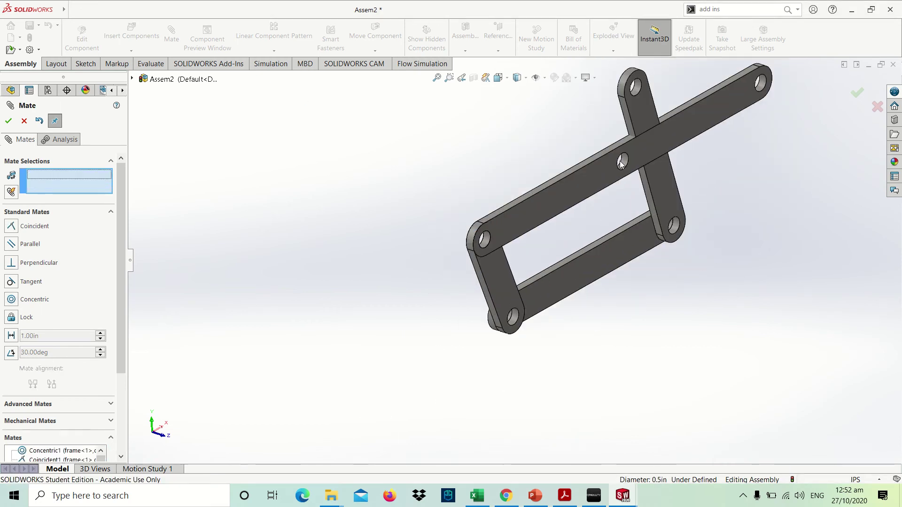
pyautogui.scroll(-5, 619, 161)
pyautogui.click(609, 201)
pyautogui.scroll(5, 565, 195)
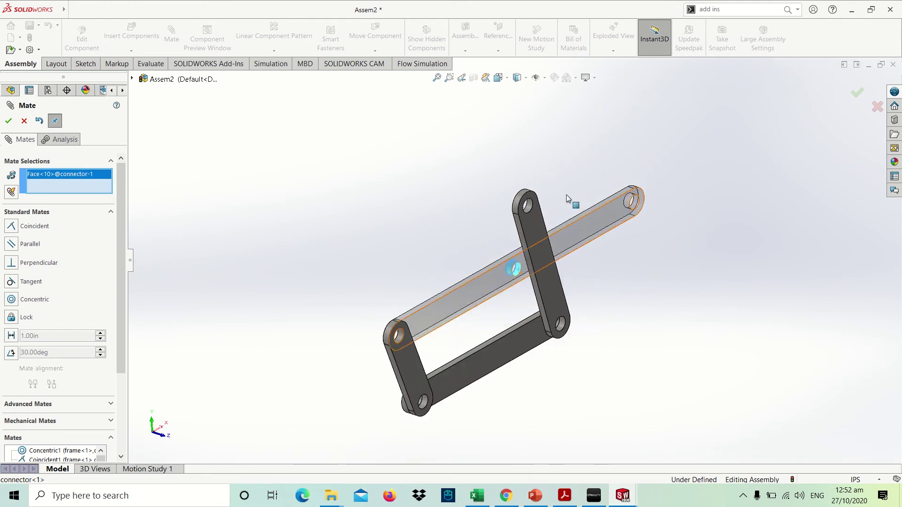
pyautogui.scroll(-5, 520, 216)
pyautogui.click(517, 227)
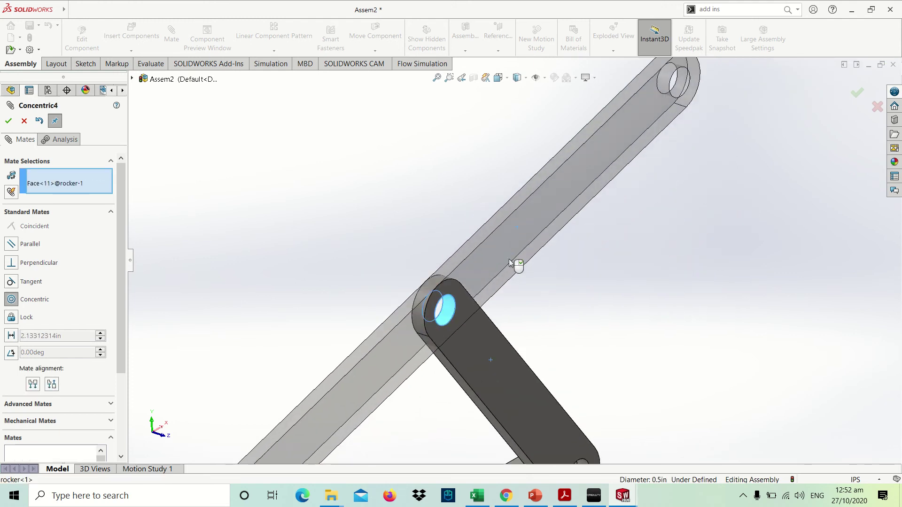
pyautogui.scroll(4, 578, 281)
pyautogui.click(651, 234)
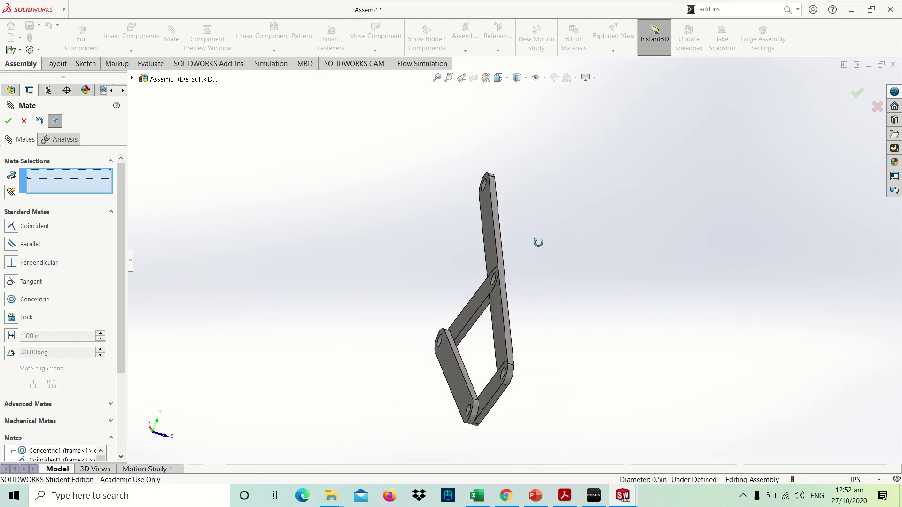
# Step: Mate the connector face coincident (flush) with the rocker face and close the Mate command
pyautogui.scroll(-4, 513, 253)
pyautogui.click(472, 258)
pyautogui.hotkey('ctrl', '8')
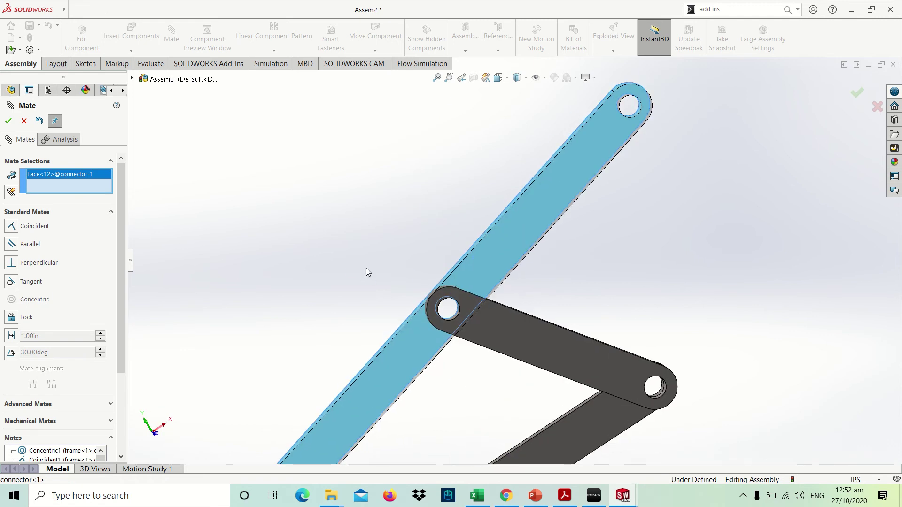
pyautogui.click(517, 328)
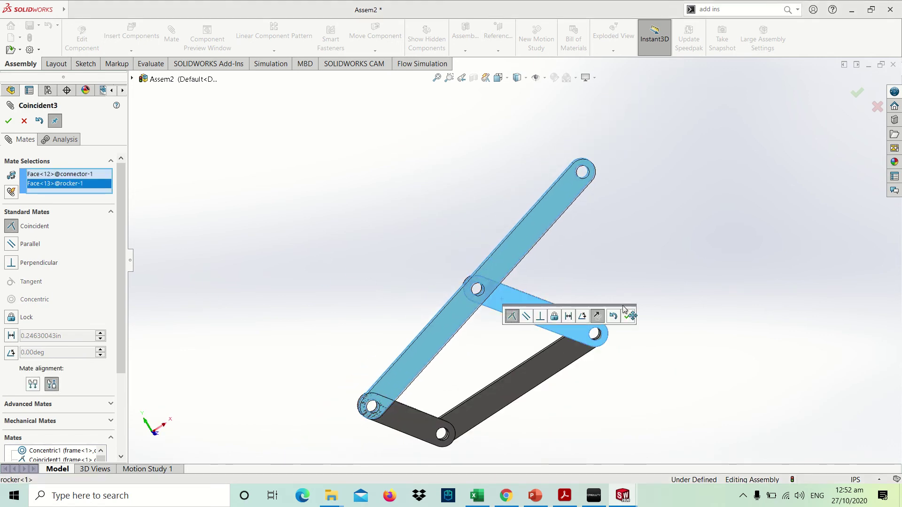
pyautogui.click(630, 313)
pyautogui.moveTo(555, 308); pyautogui.dragTo(605, 302, button='middle')
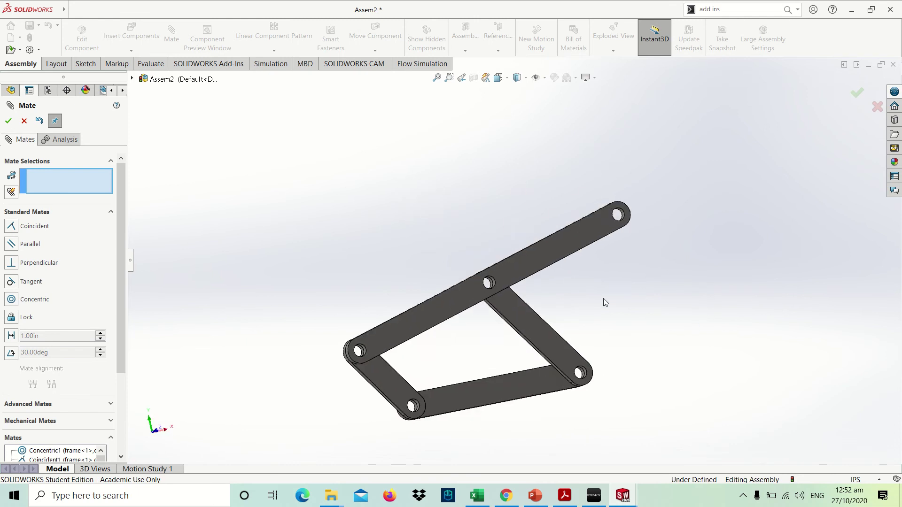
pyautogui.click(9, 120)
# Step: Save the assembly and its modified parts as 'crank assy'
pyautogui.hotkey('ctrl', '1')
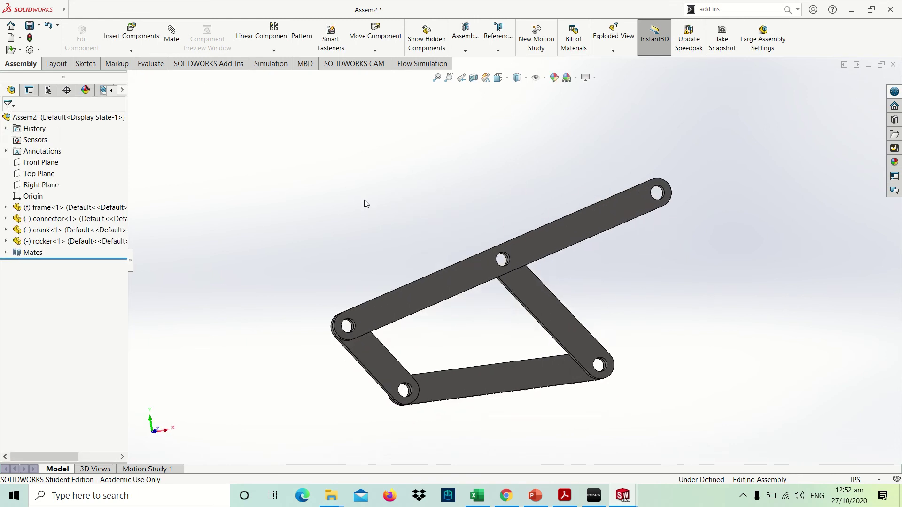
pyautogui.hotkey('ctrl', 's')
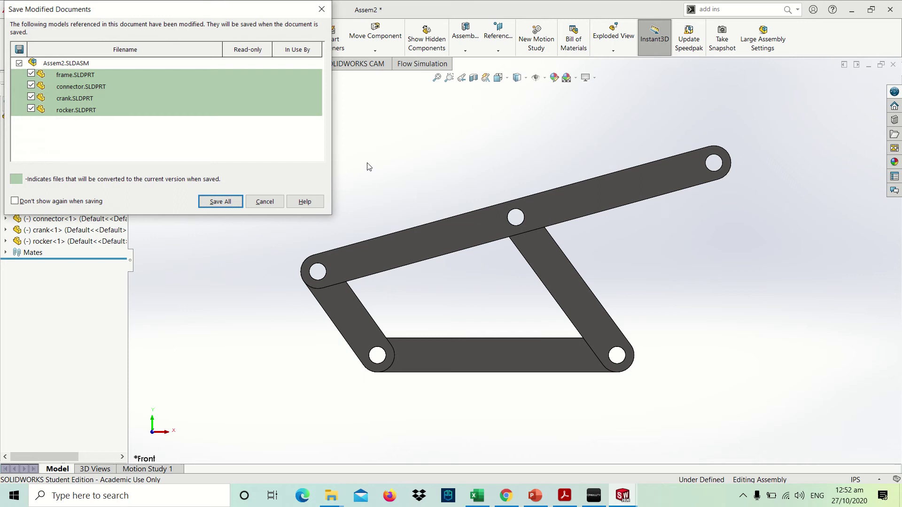
pyautogui.click(240, 201)
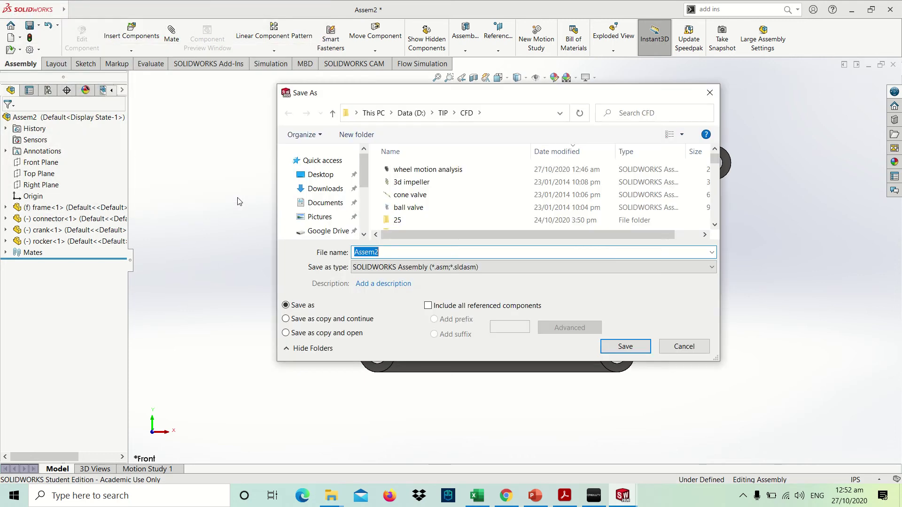
pyautogui.write('cran')
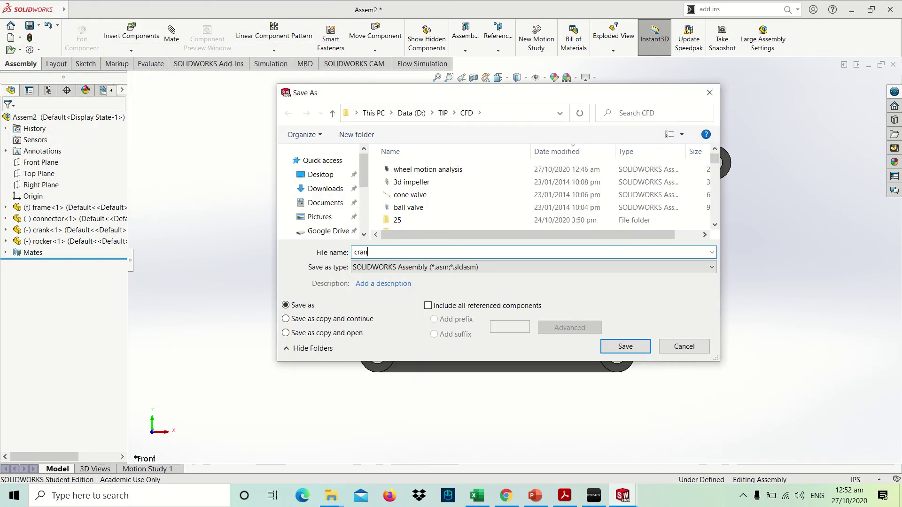
pyautogui.write('k assy')
pyautogui.press('Return')
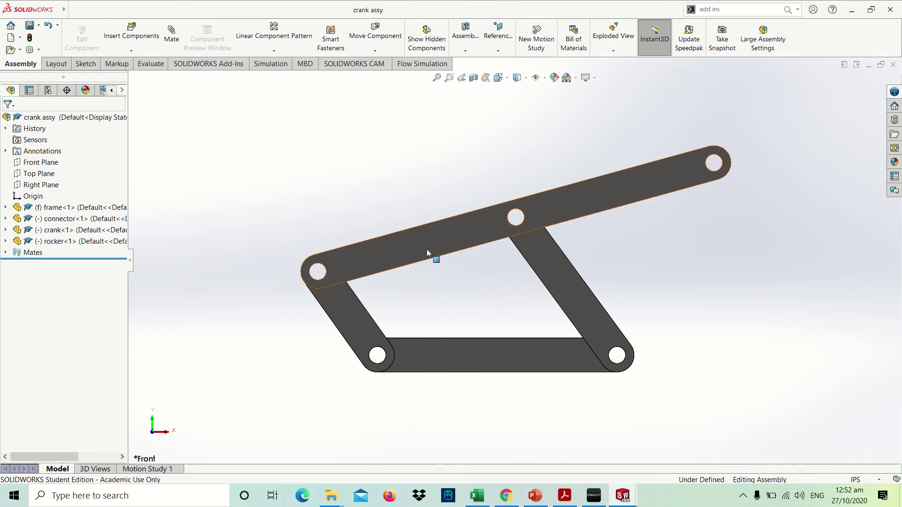
# Step: Drag the connector and rocker to swing the linkage into a new pose, then view tutorial page 13
pyautogui.moveTo(426, 247); pyautogui.dragTo(475, 198)
pyautogui.moveTo(742, 149); pyautogui.dragTo(818, 244)
pyautogui.moveTo(587, 283); pyautogui.dragTo(601, 231)
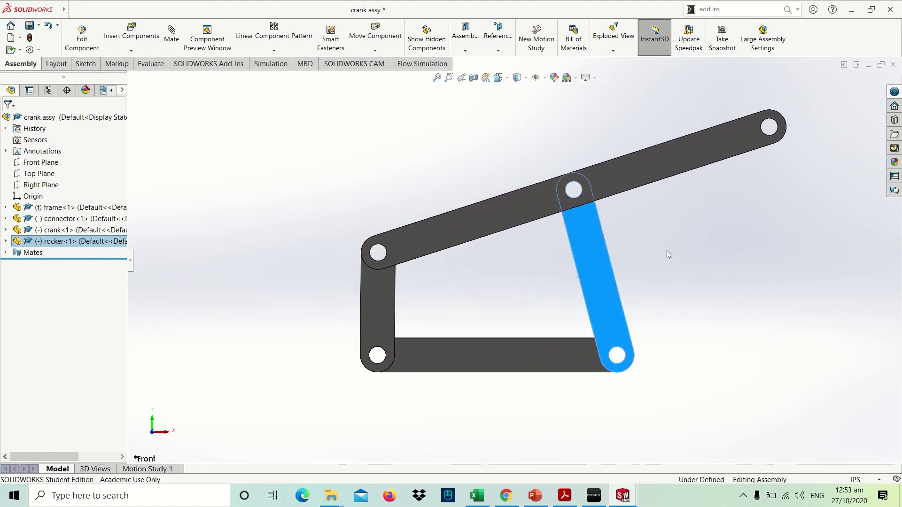
pyautogui.moveTo(454, 221); pyautogui.dragTo(441, 228)
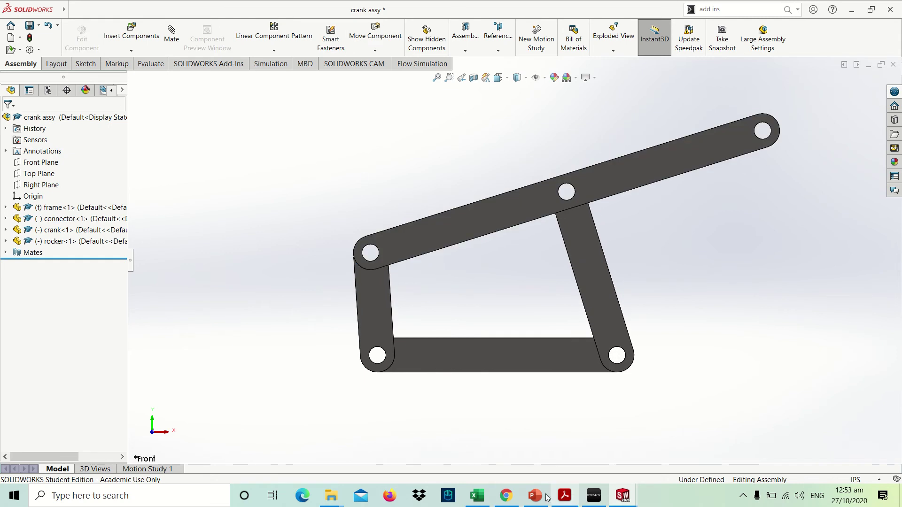
pyautogui.click(564, 496)
pyautogui.scroll(-10, 421, 306)
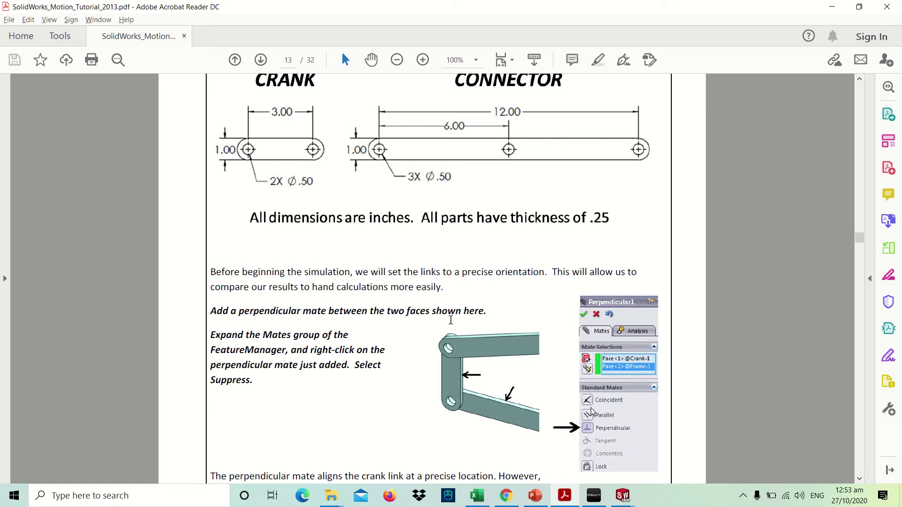
# Step: Add a Perpendicular mate between the crank's thin face and the frame bar's top face
pyautogui.scroll(-1, 444, 306)
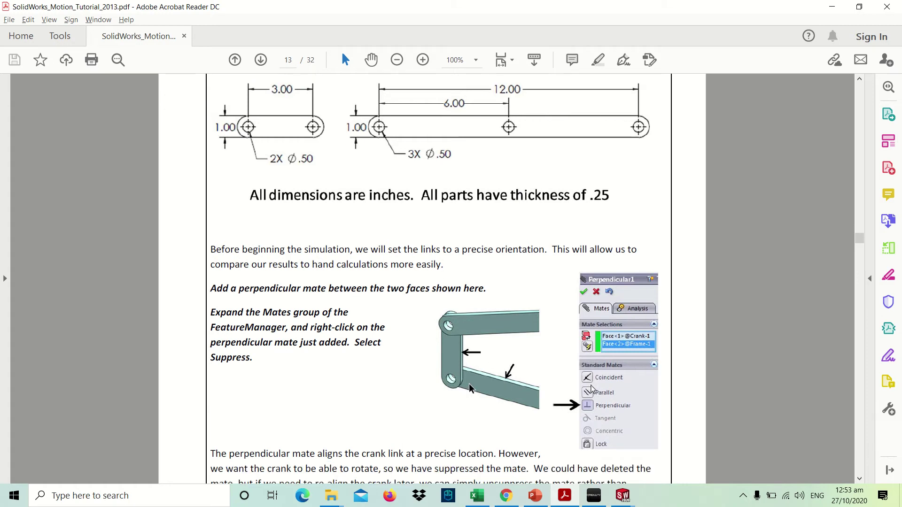
pyautogui.hotkey('alt', 'Tab')
pyautogui.moveTo(438, 288); pyautogui.dragTo(475, 252, button='middle')
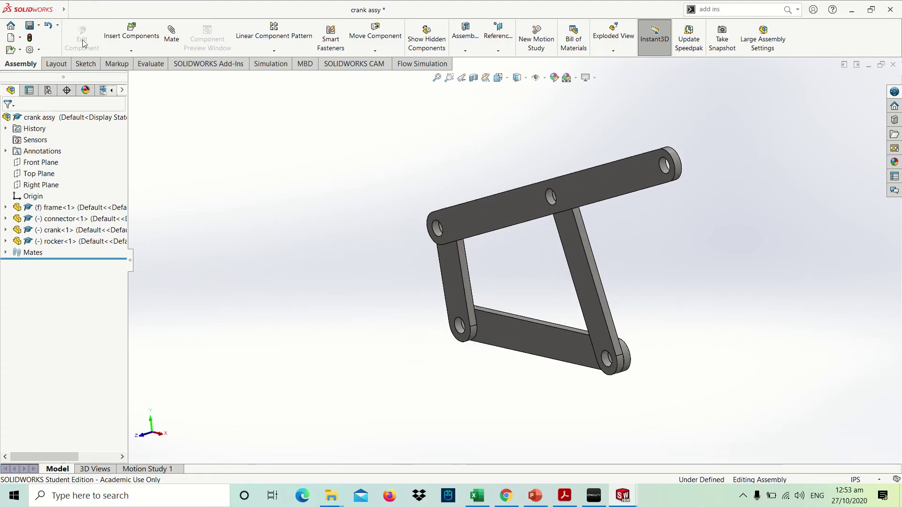
pyautogui.click(167, 42)
pyautogui.scroll(-5, 488, 292)
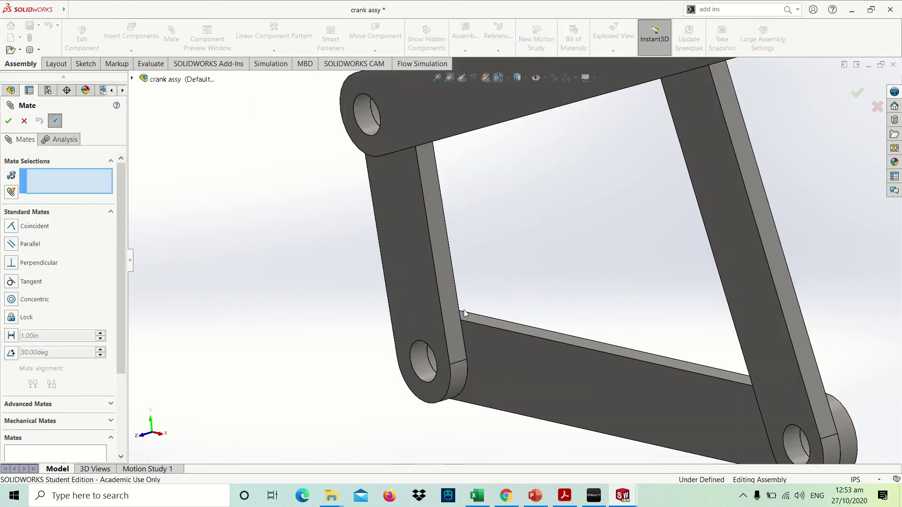
pyautogui.click(451, 312)
pyautogui.click(497, 325)
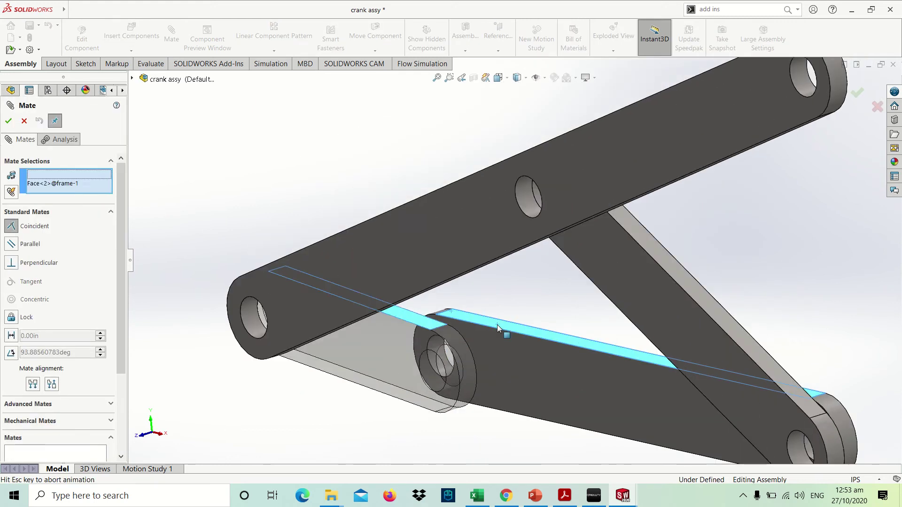
pyautogui.click(539, 341)
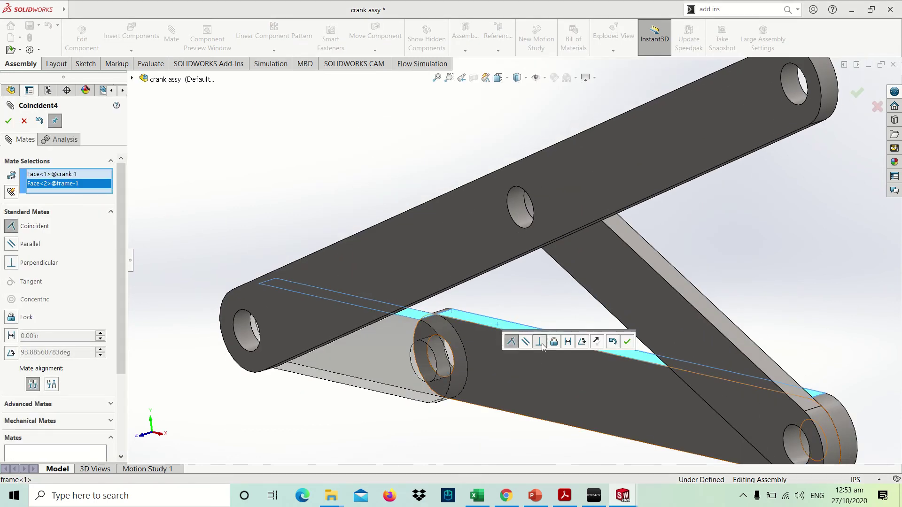
pyautogui.click(627, 341)
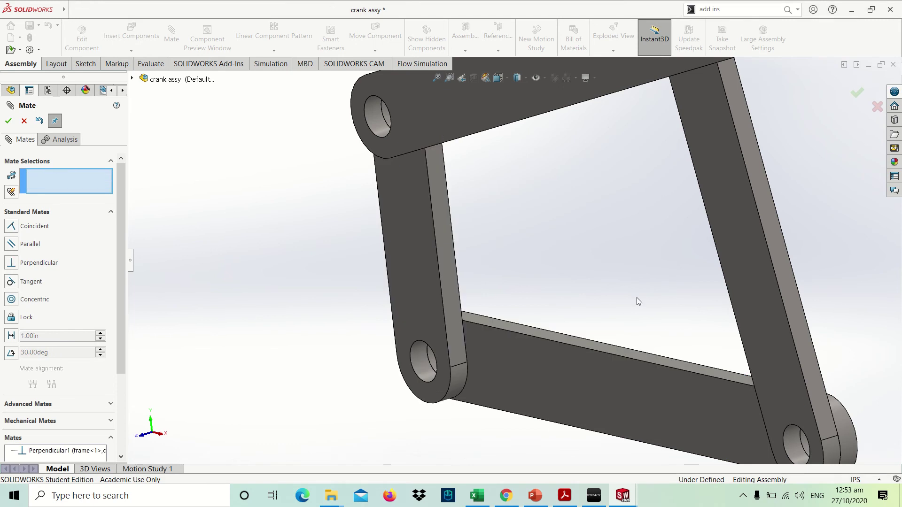
pyautogui.hotkey('ctrl', '1')
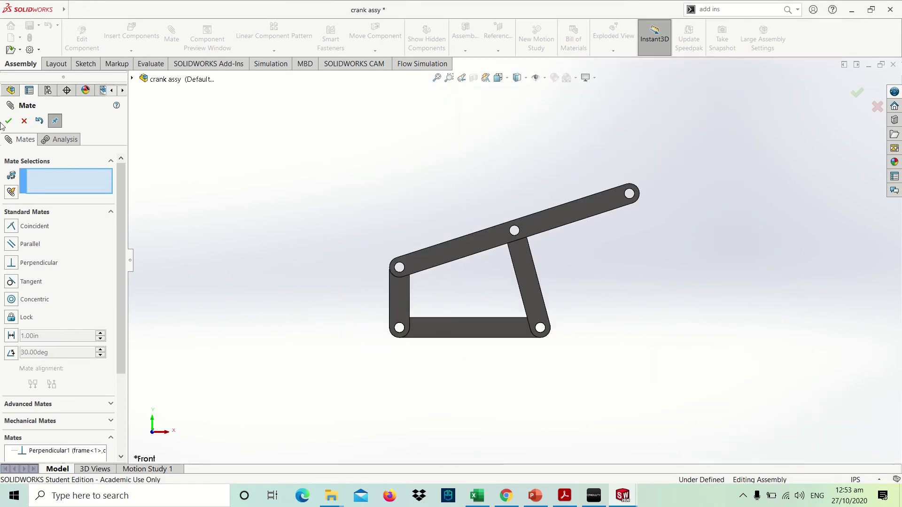
pyautogui.press('Escape')
# Step: Test the linkage by dragging the connector, then suppress the Perpendicular1 mate
pyautogui.scroll(-3, 419, 213)
pyautogui.click(530, 257)
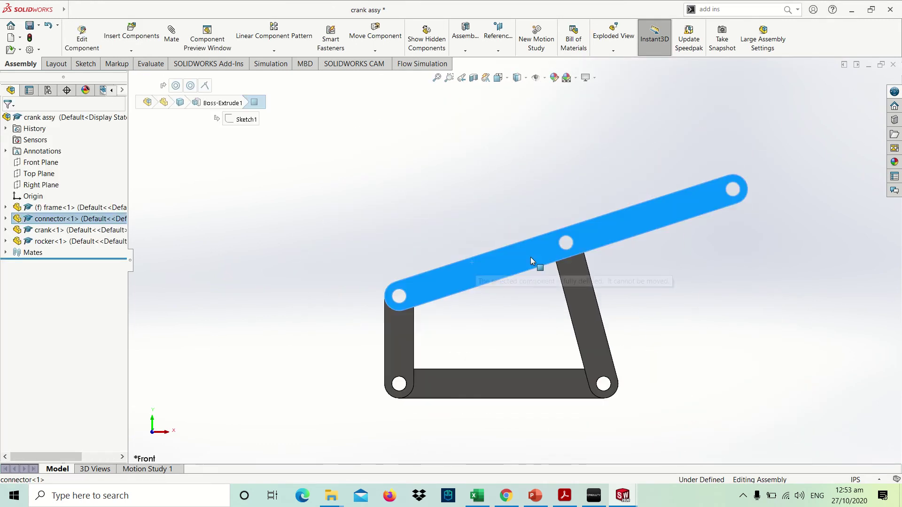
pyautogui.moveTo(530, 258); pyautogui.dragTo(467, 267)
pyautogui.click(372, 227)
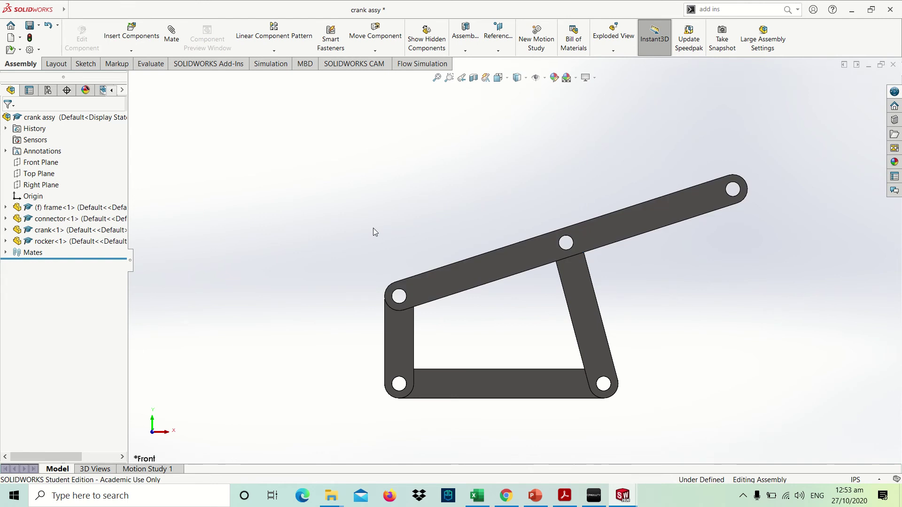
pyautogui.click(5, 252)
pyautogui.rightClick(61, 343)
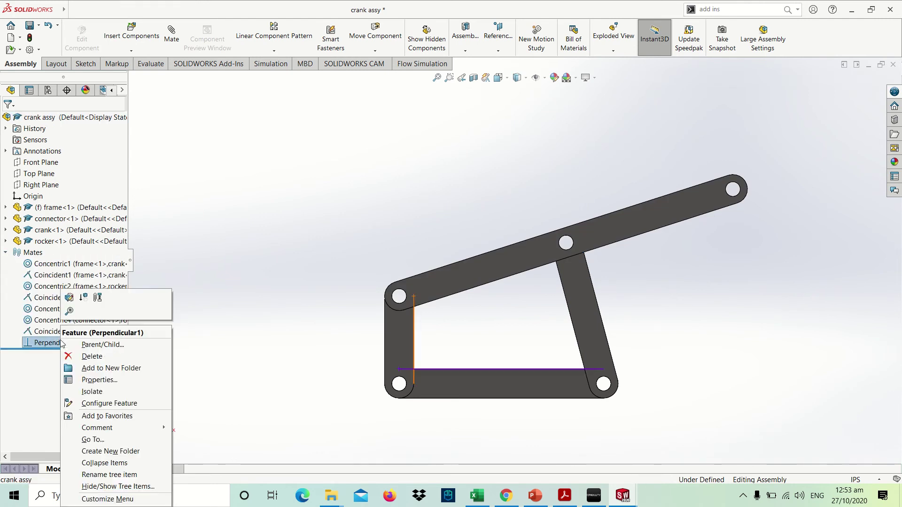
pyautogui.click(83, 297)
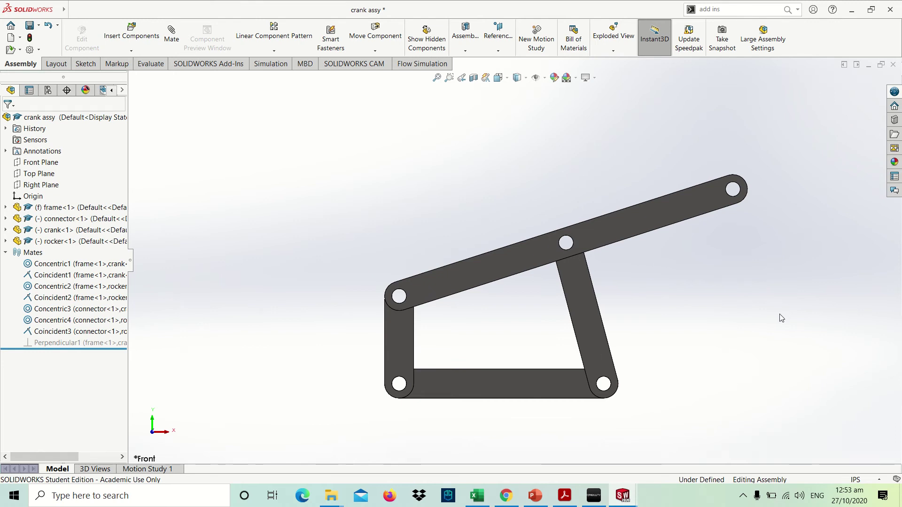
# Step: Read the tutorial's page 14 front-view step, then fit the linkage to the view and zoom out
pyautogui.hotkey('alt', 'Tab')
pyautogui.scroll(-5, 331, 324)
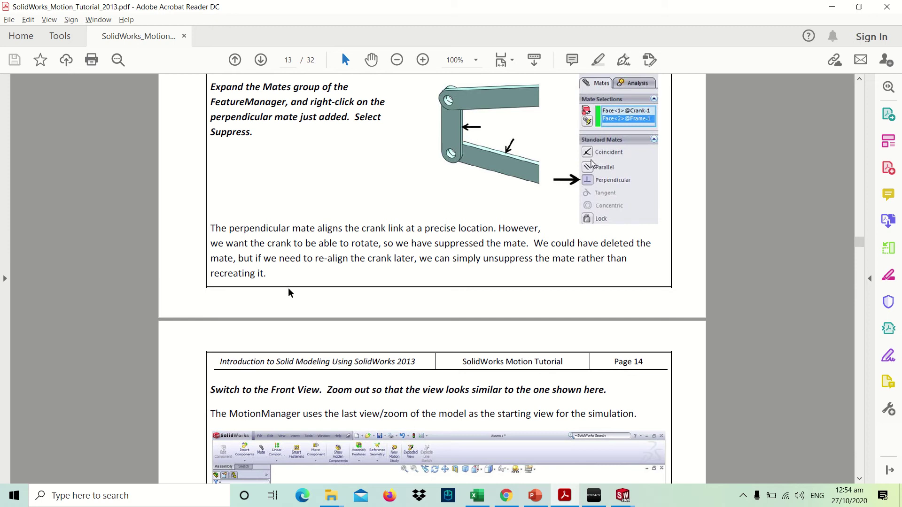
pyautogui.scroll(-5, 288, 292)
pyautogui.scroll(-4, 310, 284)
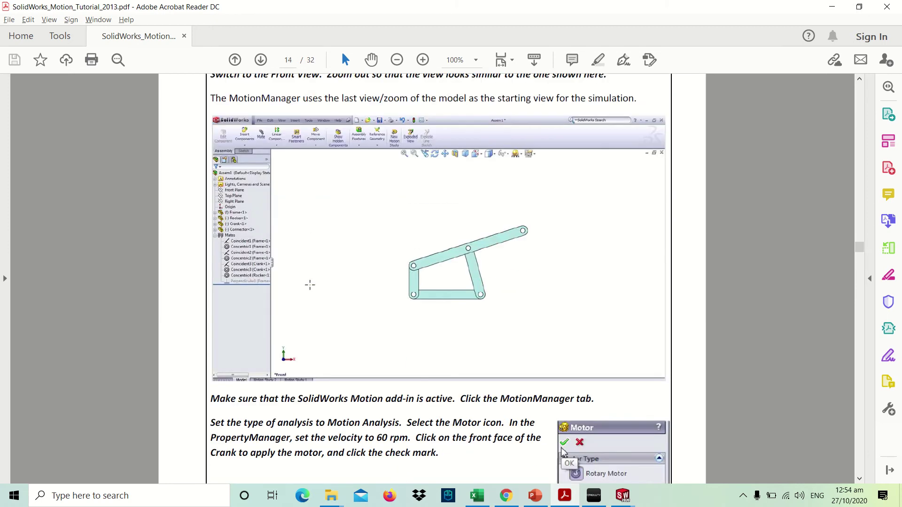
pyautogui.scroll(3, 310, 285)
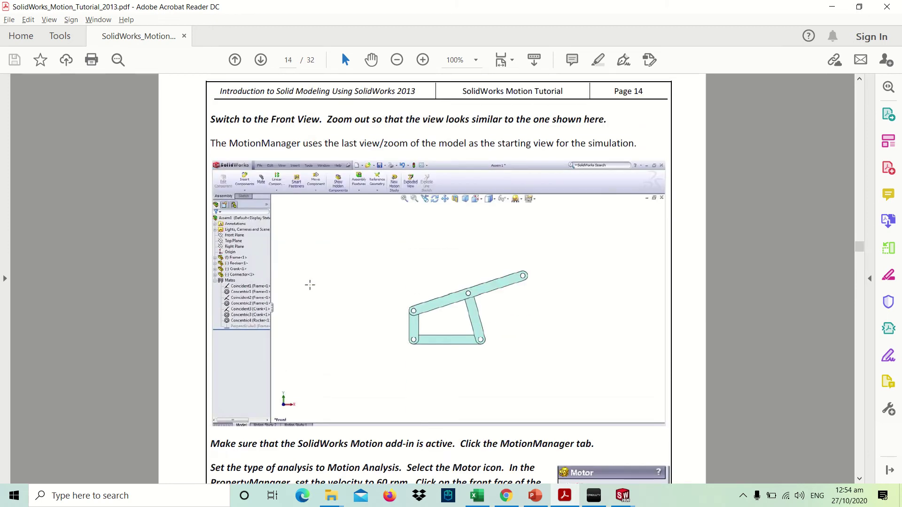
pyautogui.hotkey('alt', 'Tab')
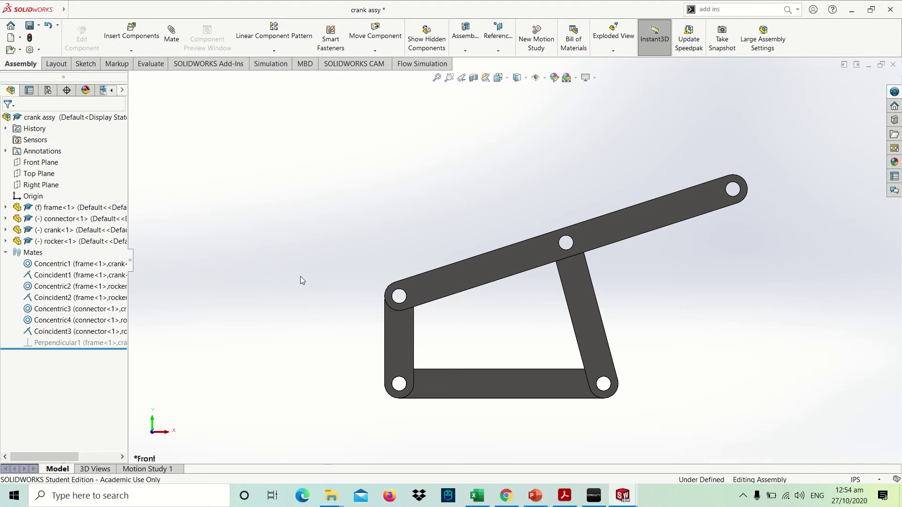
pyautogui.press('f')
pyautogui.scroll(2, 443, 338)
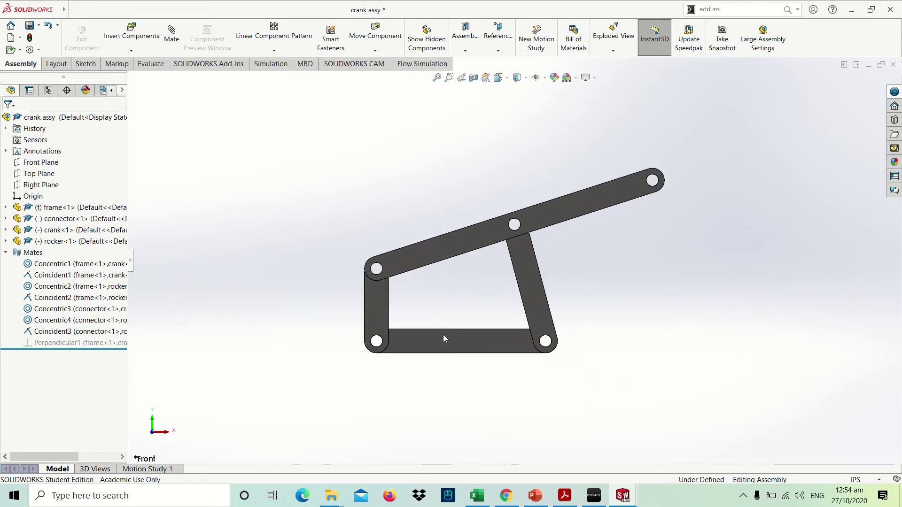
# Step: Set Motion Study 1's study type to Motion Analysis and review the tutorial's motor instructions
pyautogui.click(168, 470)
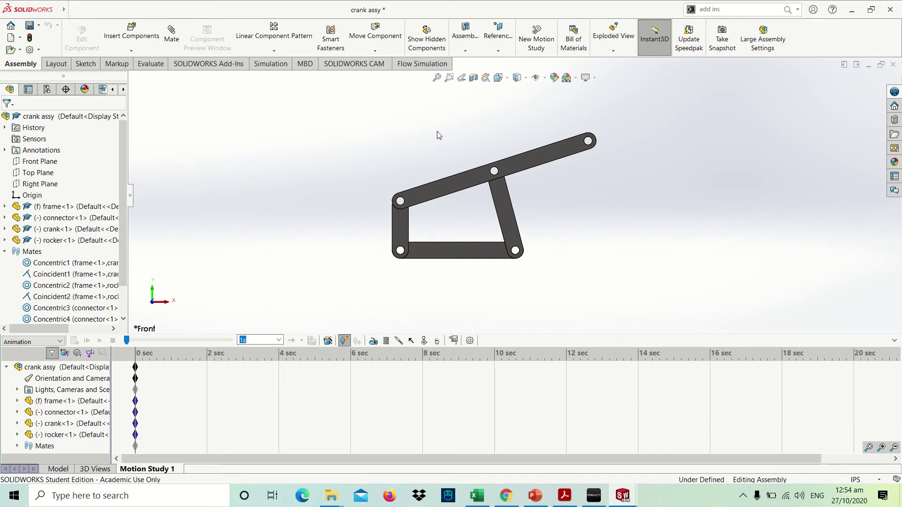
pyautogui.click(59, 342)
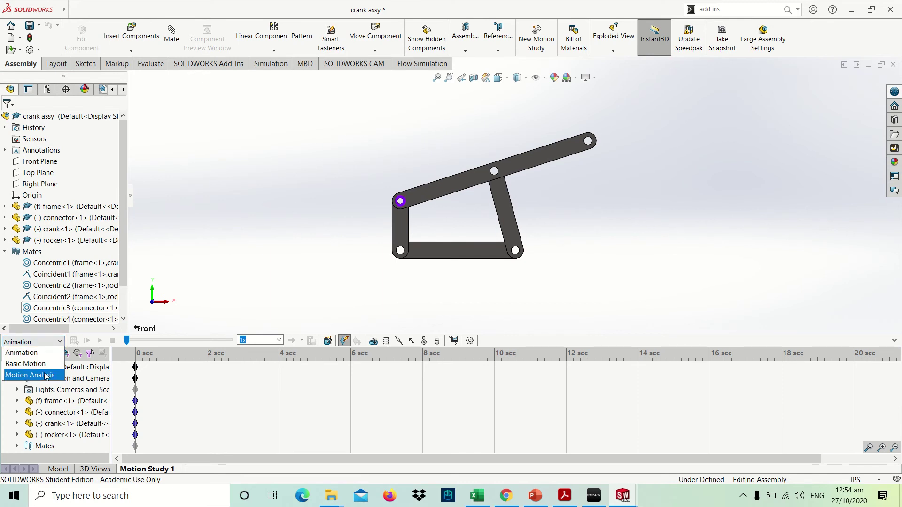
pyautogui.click(29, 376)
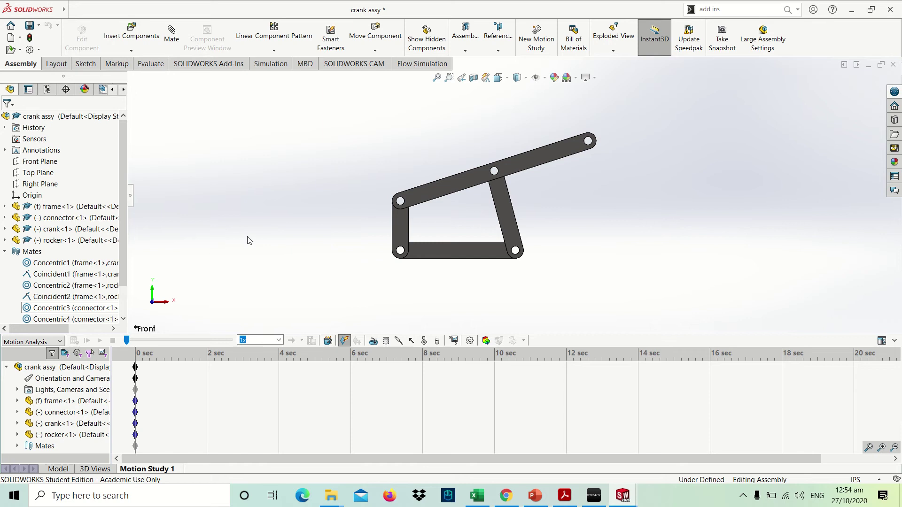
pyautogui.hotkey('alt', 'Tab')
pyautogui.scroll(-8, 475, 305)
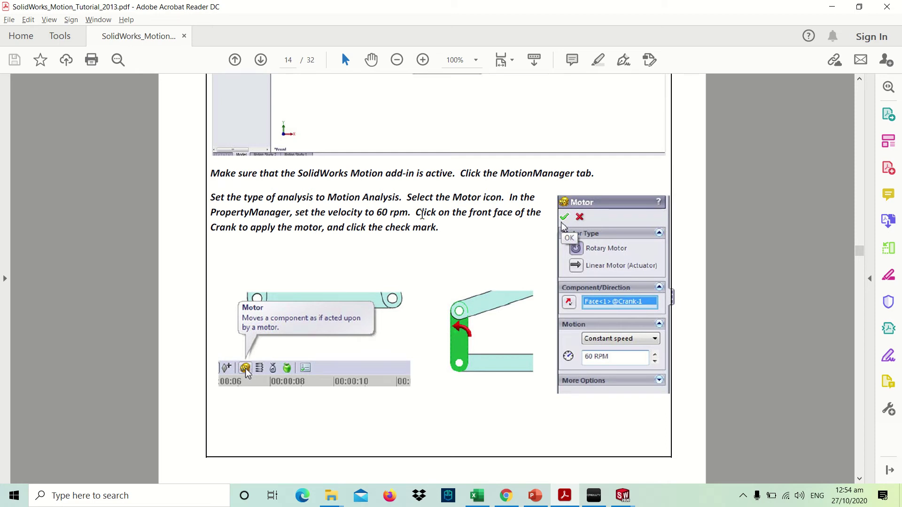
pyautogui.hotkey('alt', 'Tab')
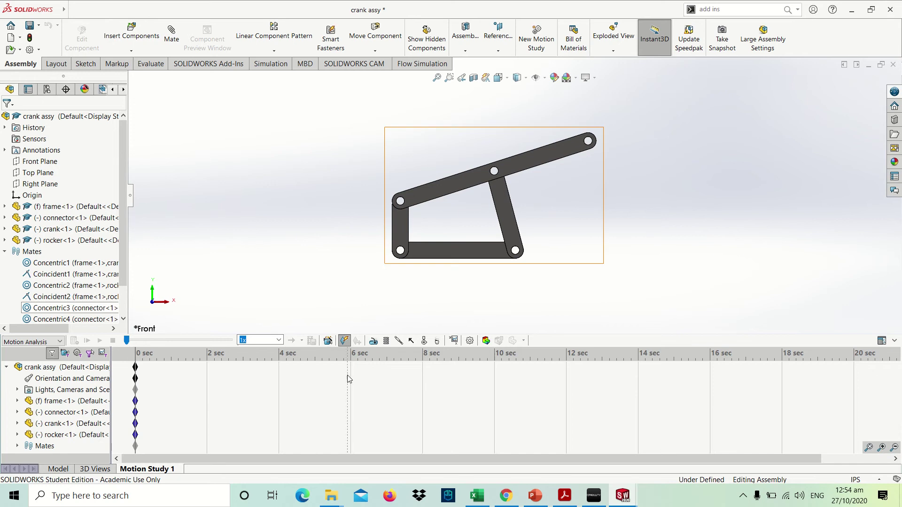
# Step: Add a 60 RPM rotary motor on the crank's front face and calculate the motion study
pyautogui.click(373, 340)
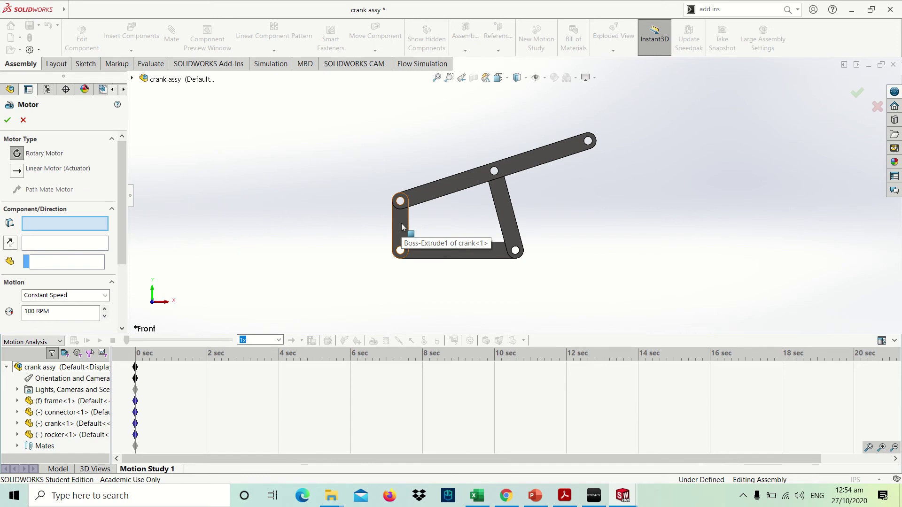
pyautogui.scroll(-5, 401, 223)
pyautogui.click(445, 201)
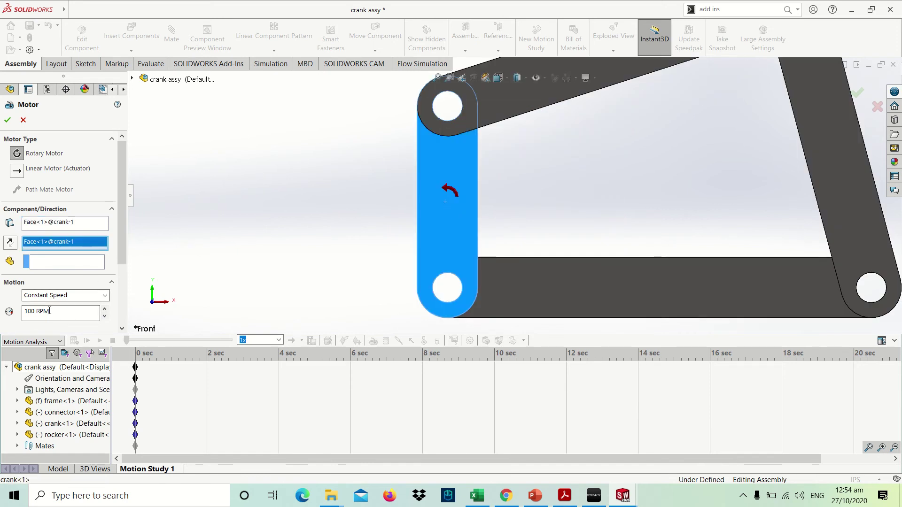
pyautogui.doubleClick(31, 311)
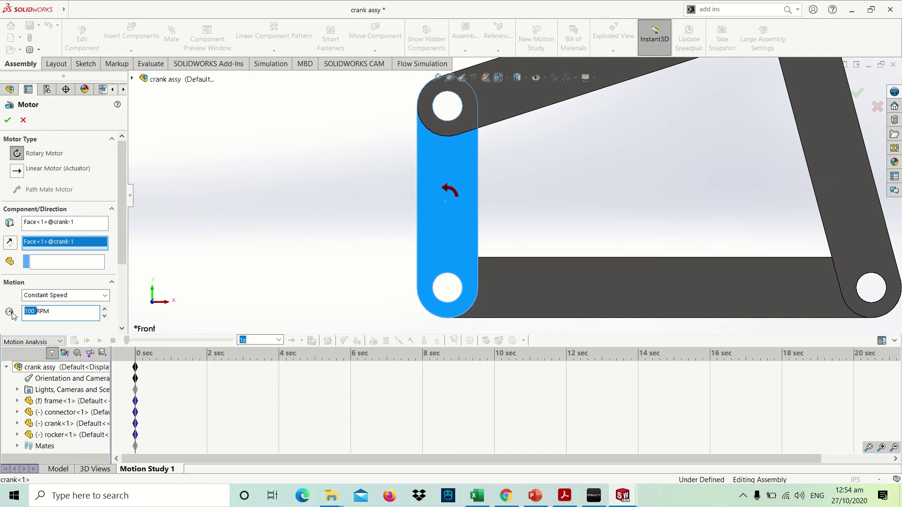
pyautogui.write('60')
pyautogui.press('Return')
pyautogui.press('z')
pyautogui.click(8, 119)
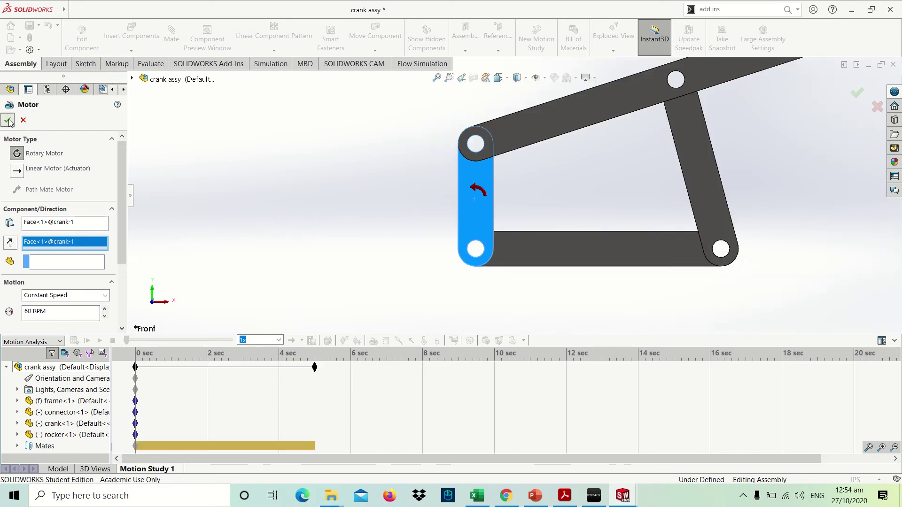
pyautogui.click(74, 340)
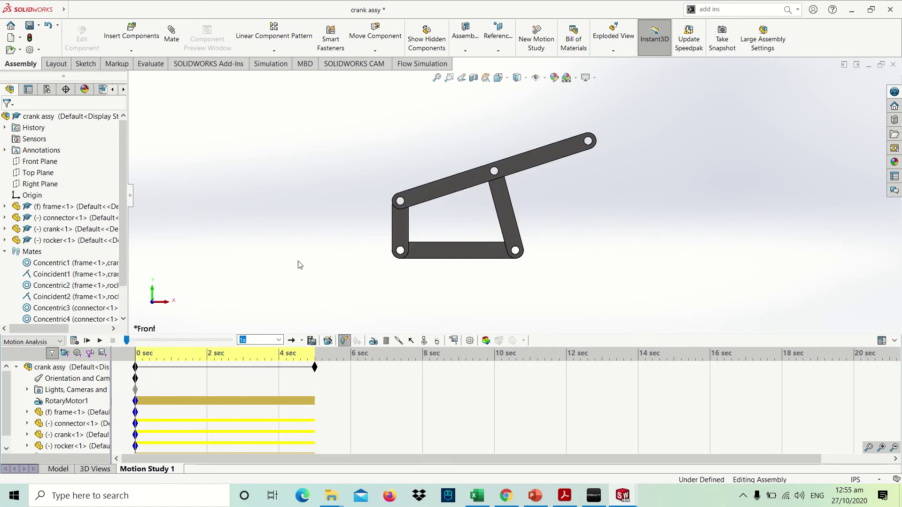
pyautogui.hotkey('alt', 'Tab')
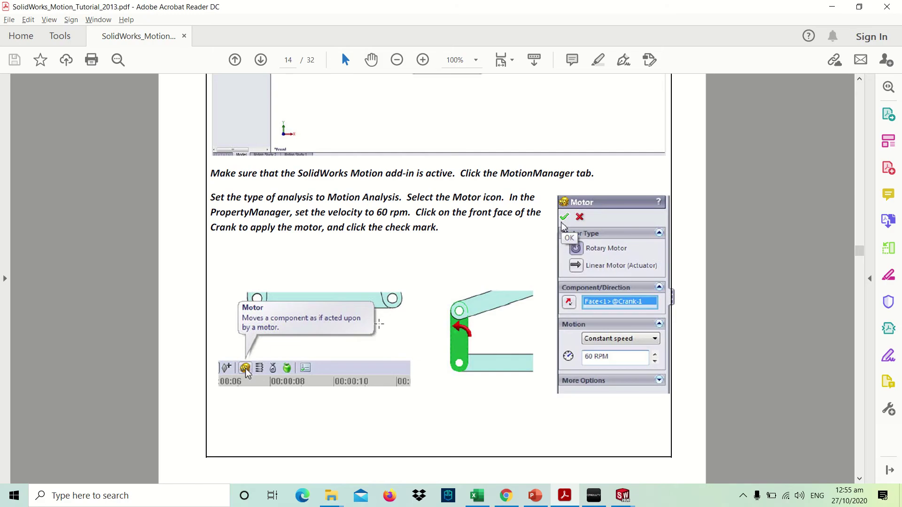
# Step: Scroll the tutorial from page 14 to page 15's simulation-key and frames-per-second steps
pyautogui.scroll(-3, 380, 326)
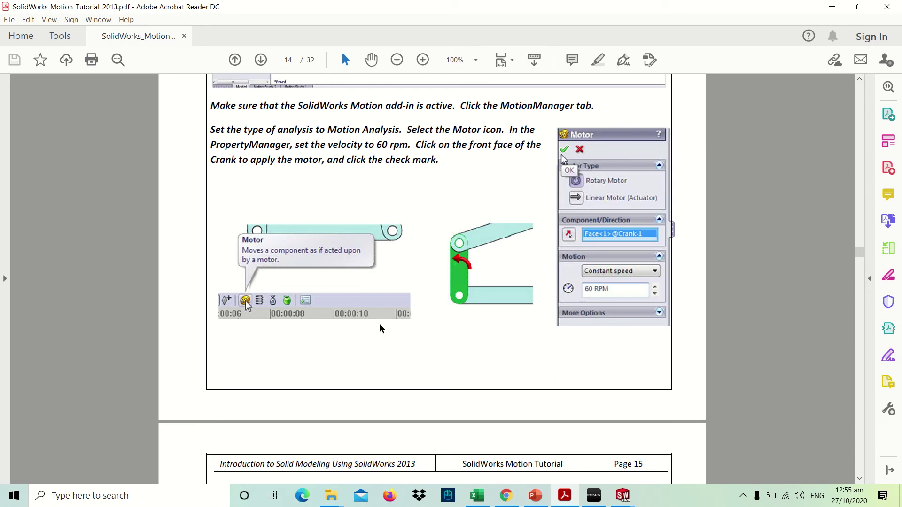
pyautogui.scroll(-11, 381, 327)
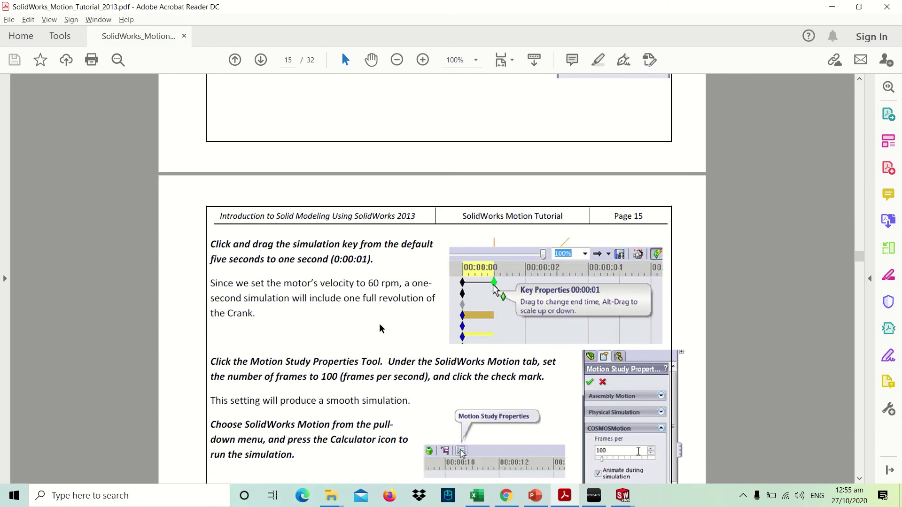
pyautogui.scroll(-2, 381, 328)
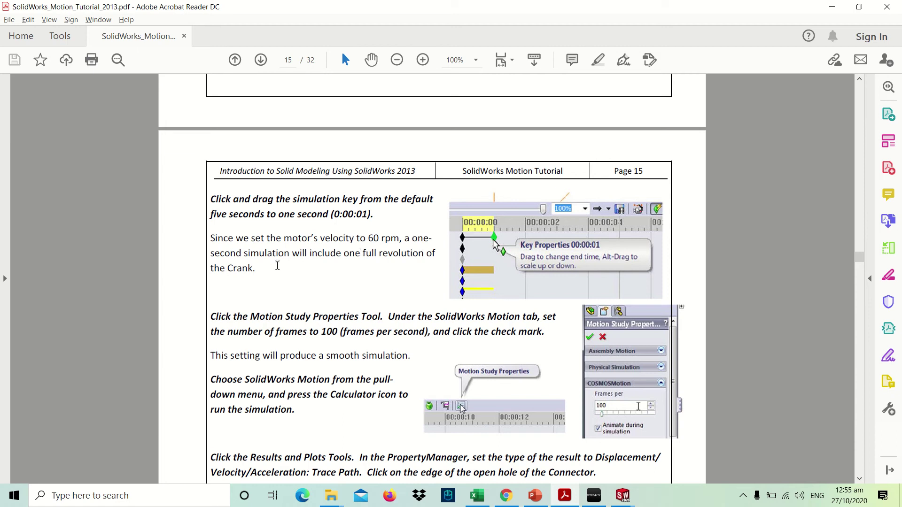
# Step: Move the motion study's end key back and set its key point time to 1 second
pyautogui.hotkey('alt', 'Tab')
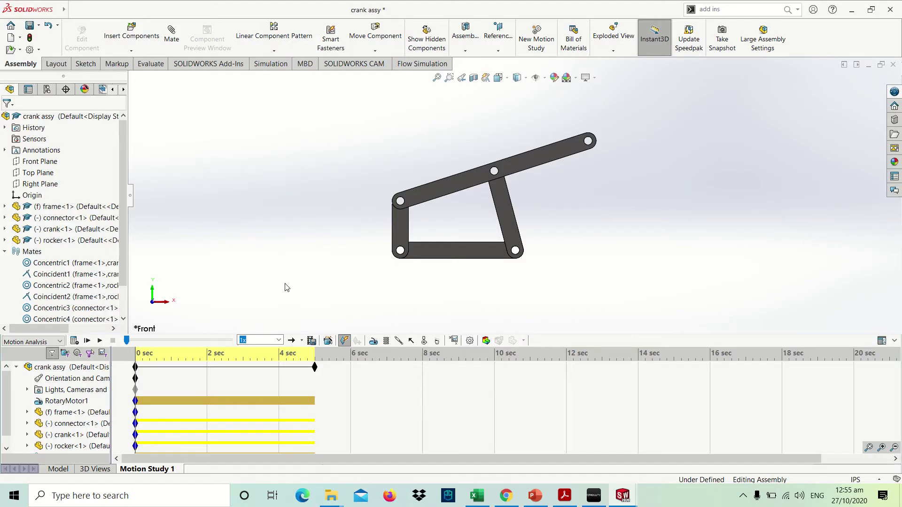
pyautogui.moveTo(316, 369); pyautogui.dragTo(208, 373)
pyautogui.rightClick(208, 369)
pyautogui.click(263, 373)
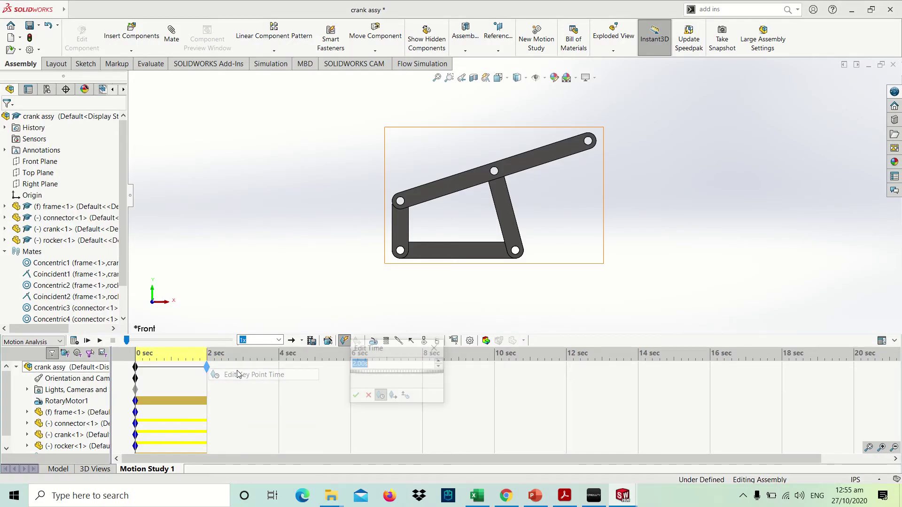
pyautogui.write('1')
pyautogui.click(355, 396)
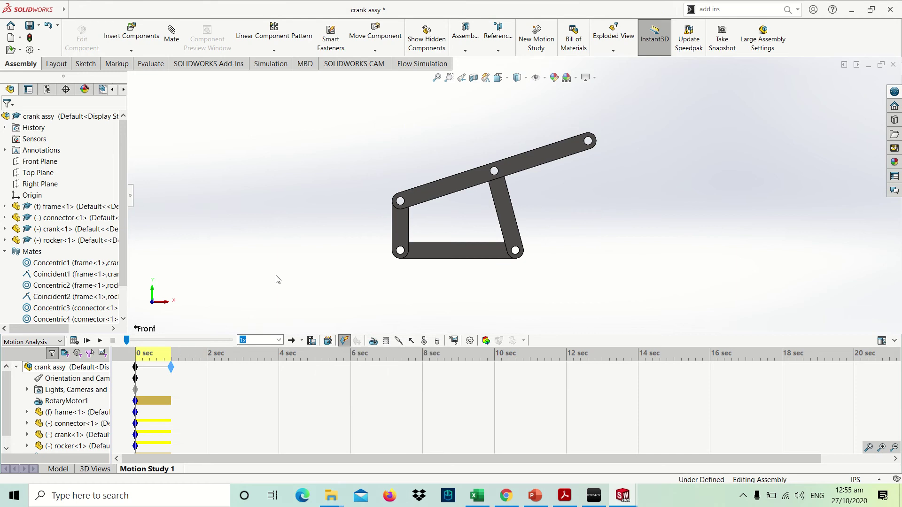
# Step: Zoom the timeline in on the first second and calculate the motion analysis
pyautogui.click(881, 447)
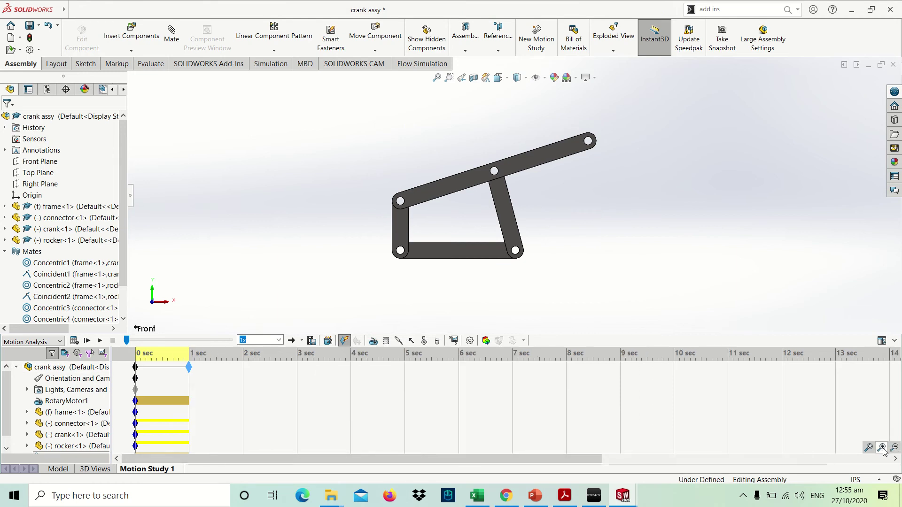
pyautogui.click(881, 447)
pyautogui.click(881, 447)
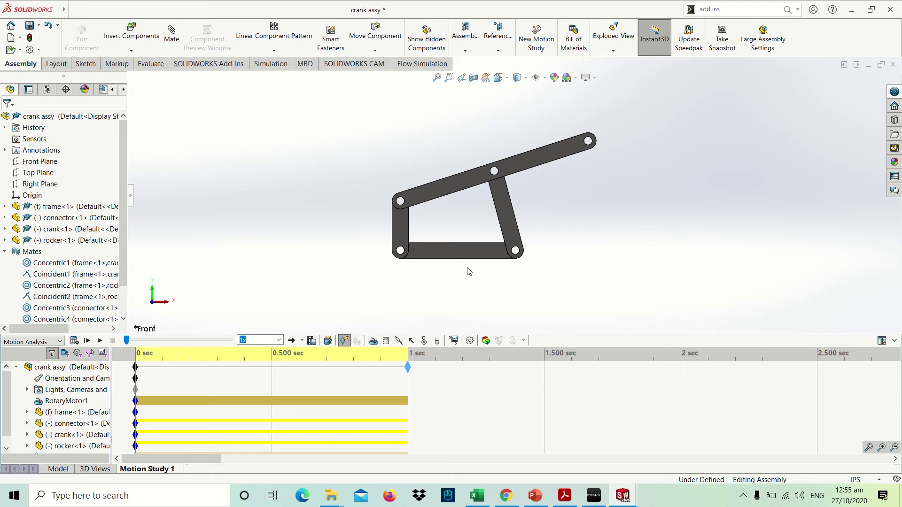
pyautogui.click(74, 340)
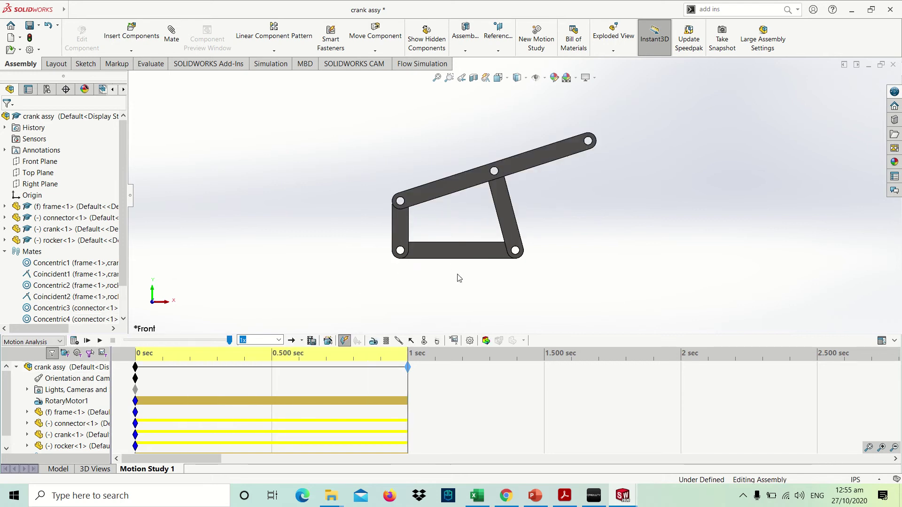
pyautogui.hotkey('alt', 'Tab')
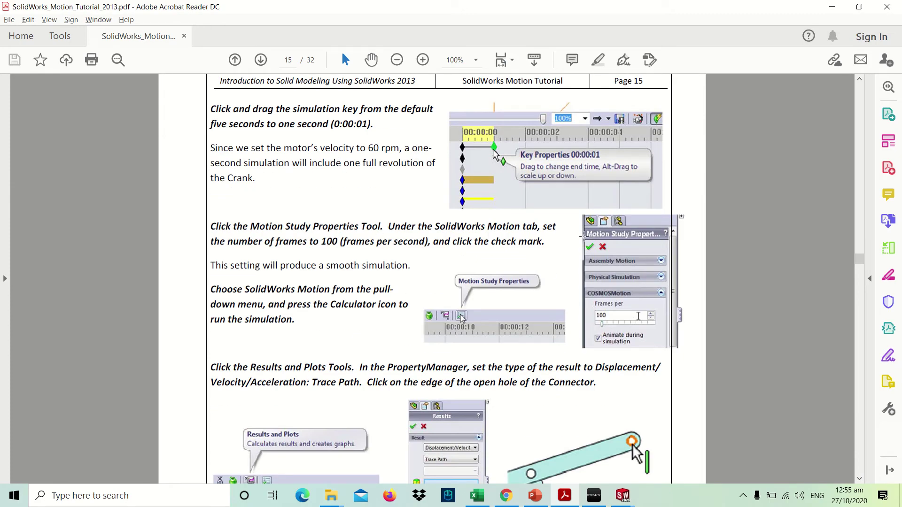
# Step: Change Motion Study Properties from 25 to 100 frames per second and recalculate
pyautogui.hotkey('alt', 'Tab')
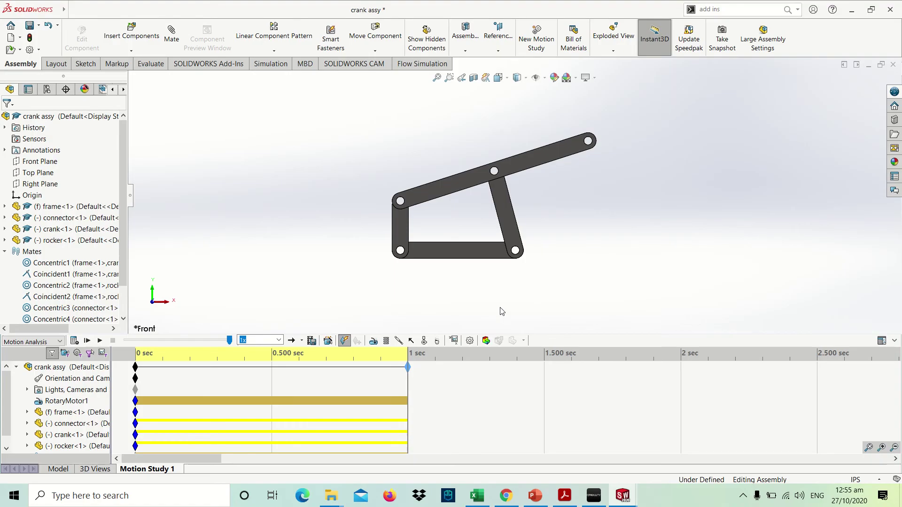
pyautogui.click(470, 345)
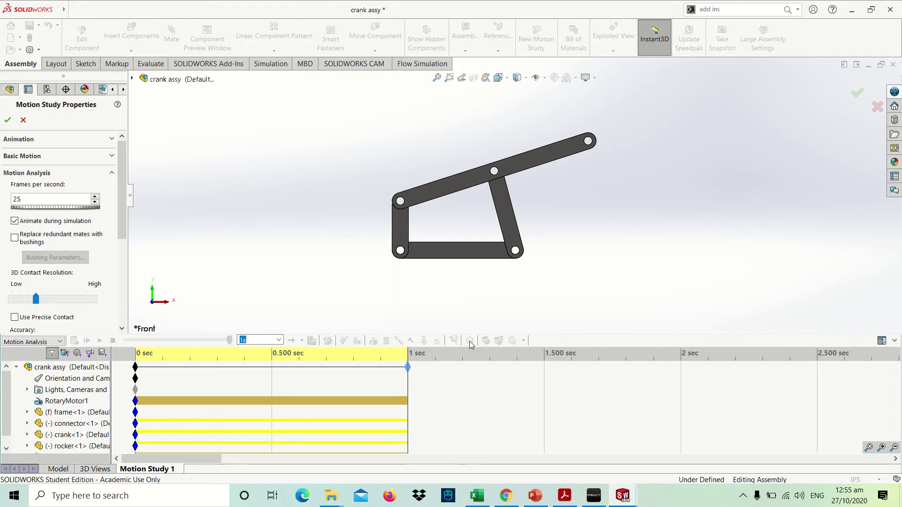
pyautogui.moveTo(24, 199); pyautogui.dragTo(1, 199)
pyautogui.write('100')
pyautogui.click(8, 120)
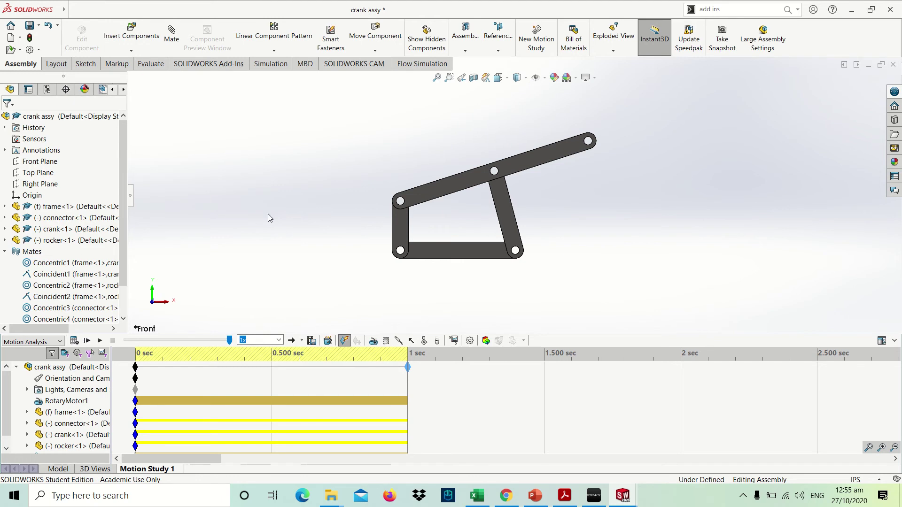
pyautogui.click(75, 340)
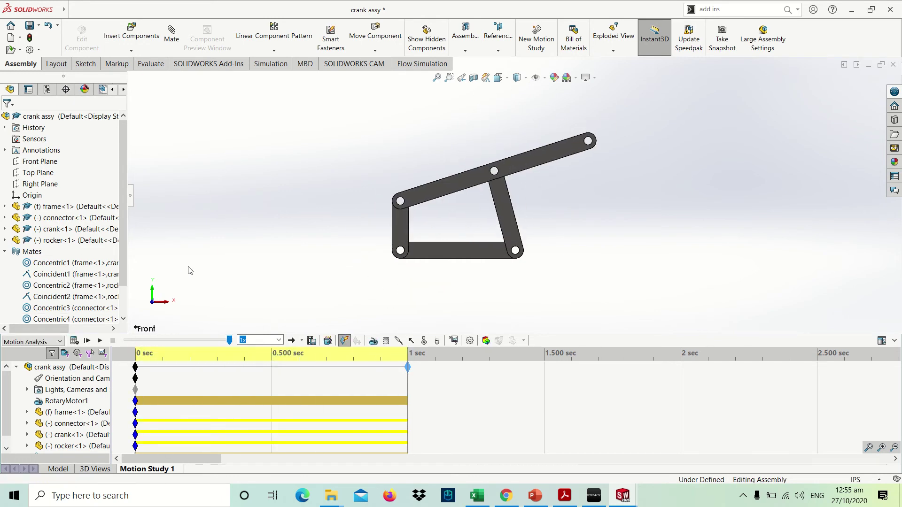
# Step: Read down page 15 to the Results and Plots trace-path instructions, then return to SOLIDWORKS
pyautogui.hotkey('alt', 'Tab')
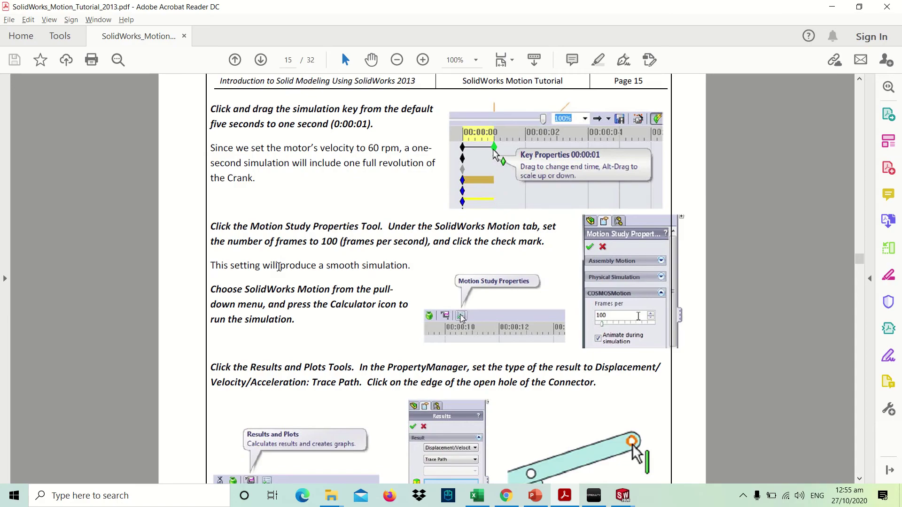
pyautogui.scroll(-4, 526, 349)
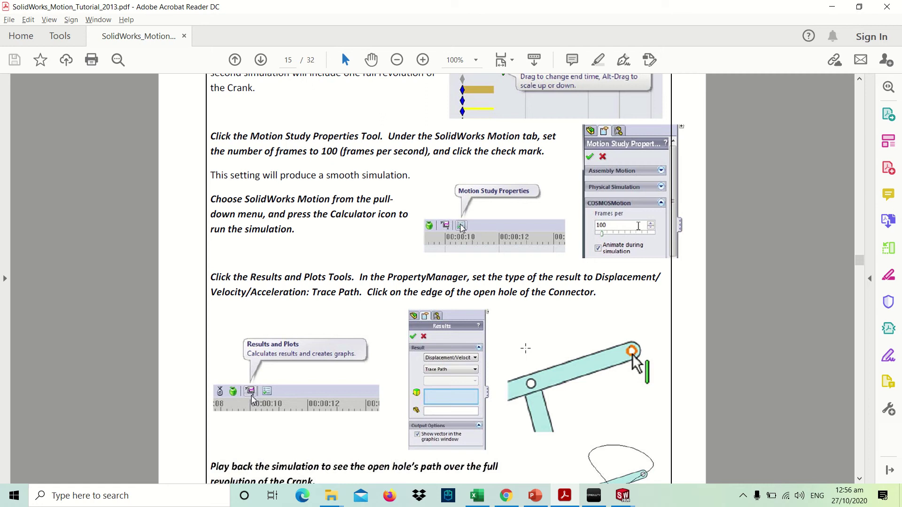
pyautogui.scroll(-2, 526, 348)
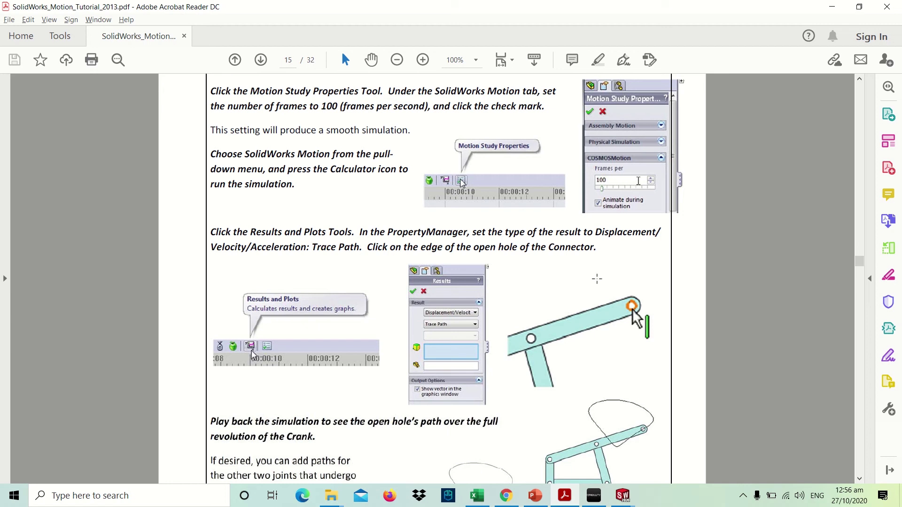
pyautogui.scroll(-6, 596, 278)
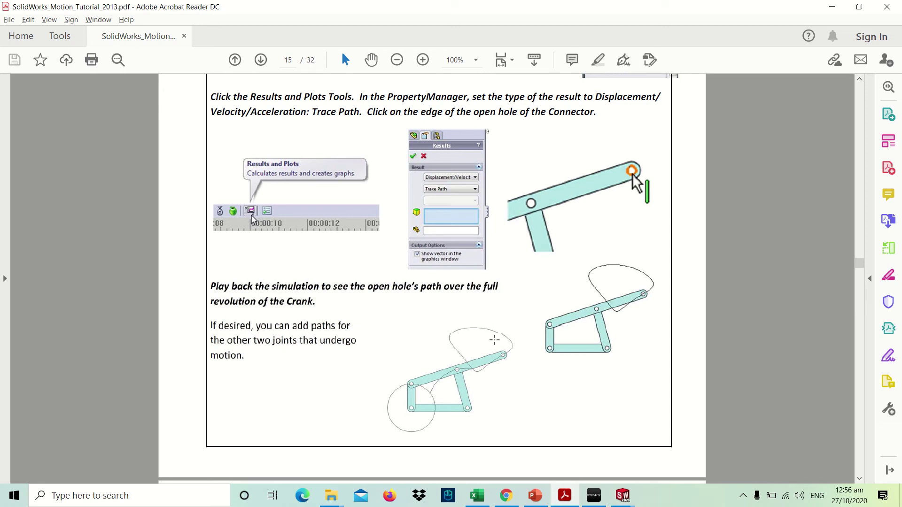
pyautogui.hotkey('alt', 'Tab')
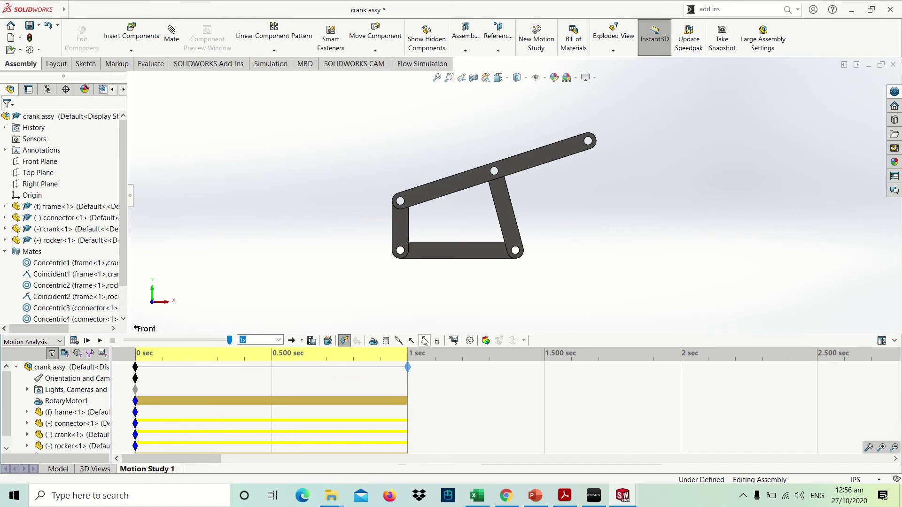
# Step: Start a Displacement/Velocity/Acceleration > Trace Path result plot
pyautogui.click(453, 341)
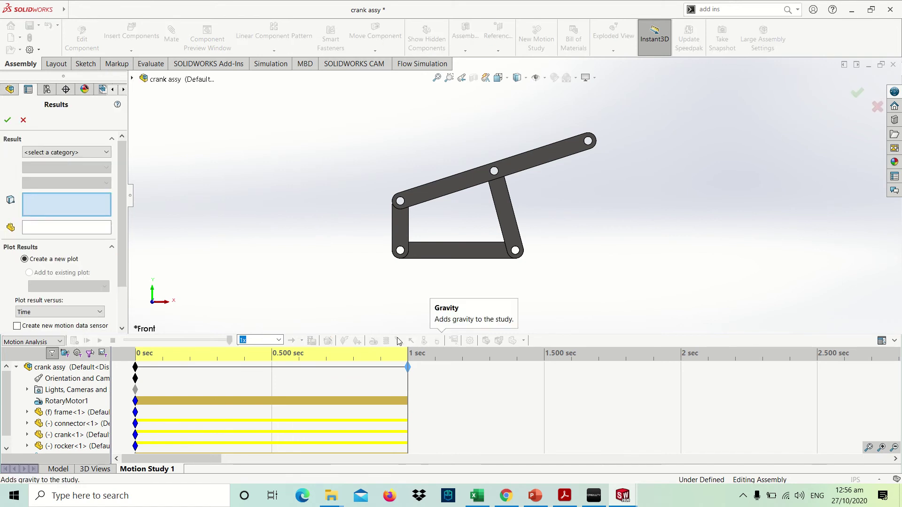
pyautogui.click(103, 153)
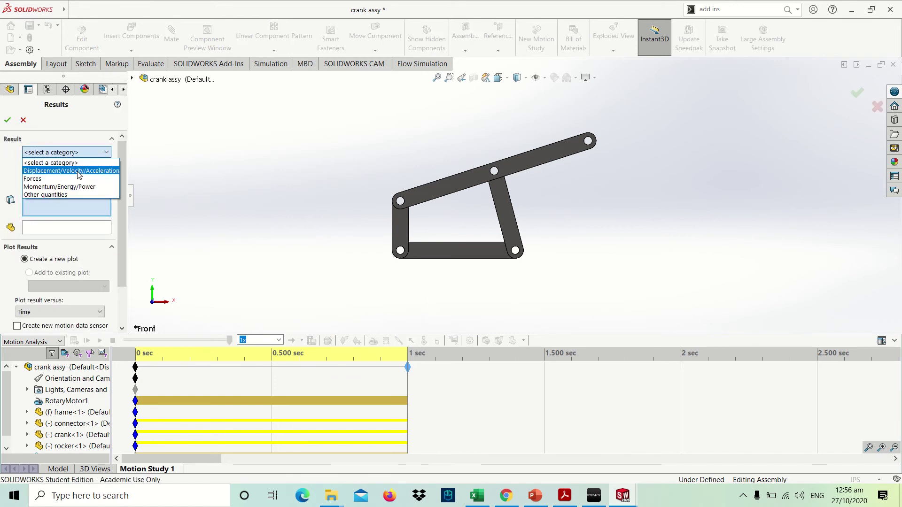
pyautogui.click(75, 171)
pyautogui.click(74, 171)
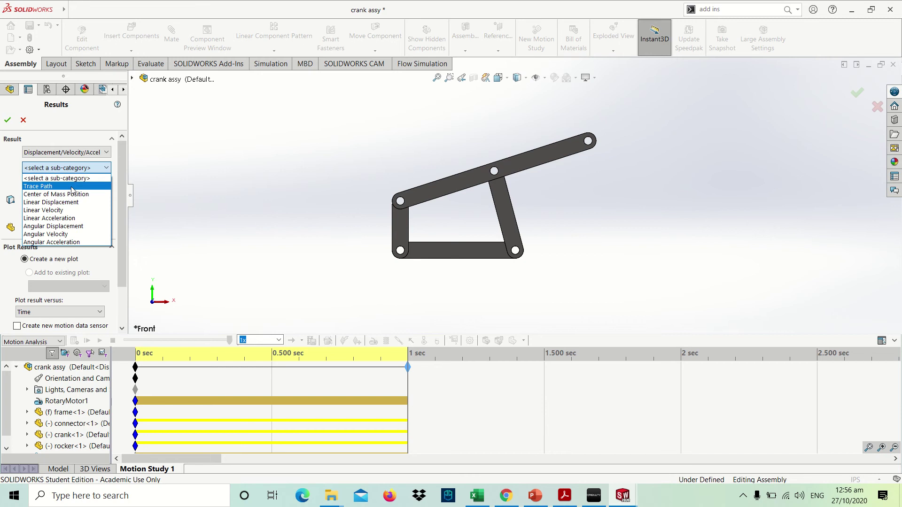
pyautogui.click(72, 188)
# Step: Select the connector's open hole face as the trace point and try accepting the plot
pyautogui.scroll(-5, 477, 131)
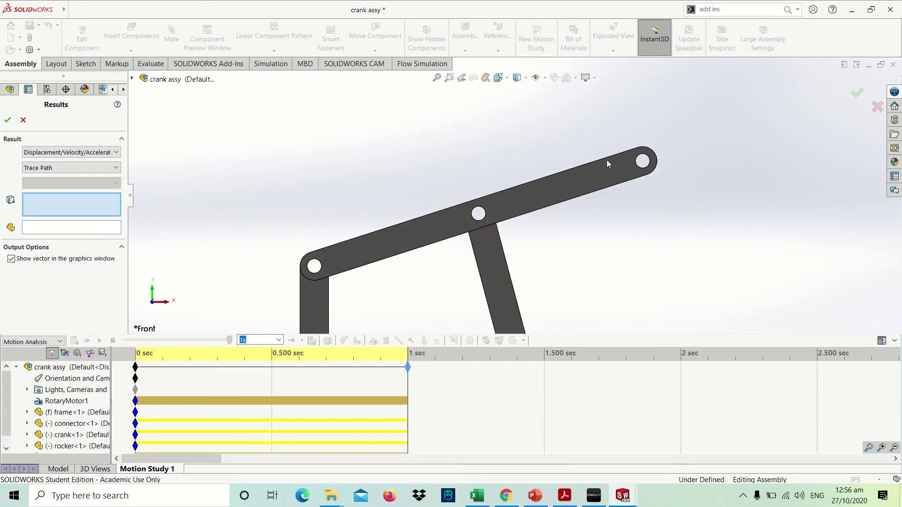
pyautogui.moveTo(607, 160); pyautogui.dragTo(664, 221, button='middle')
pyautogui.scroll(-2, 663, 220)
pyautogui.click(594, 162)
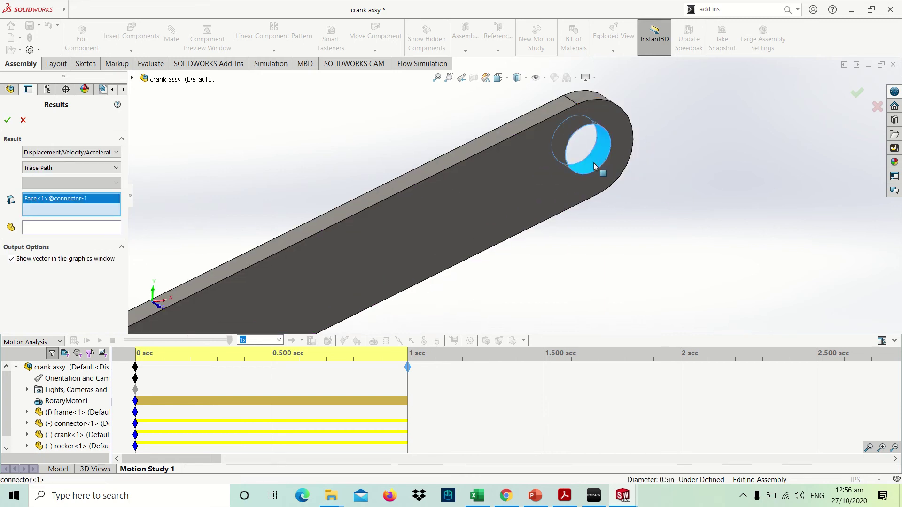
pyautogui.scroll(2, 154, 225)
pyautogui.scroll(2, 153, 225)
pyautogui.click(7, 119)
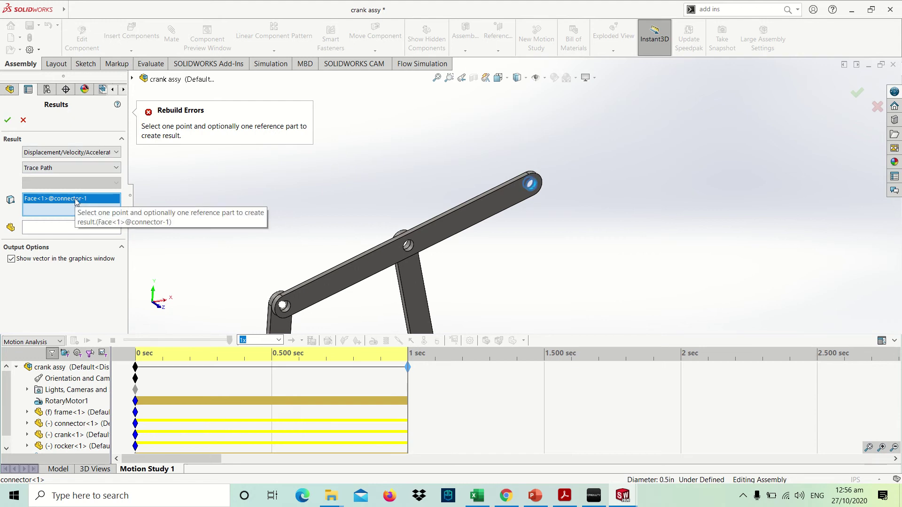
# Step: Replace the hole face selection with the edge of the connector's open hole
pyautogui.press('Delete')
pyautogui.hotkey('alt', 'Tab')
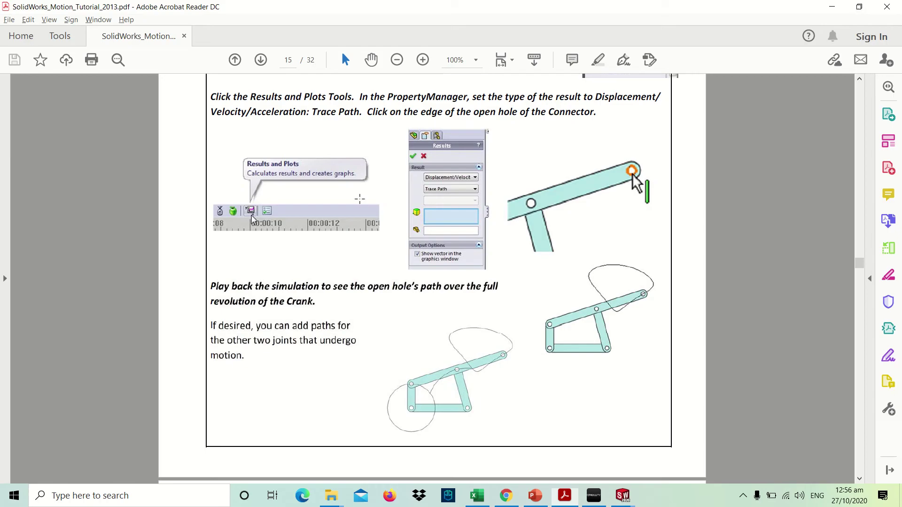
pyautogui.scroll(2, 432, 279)
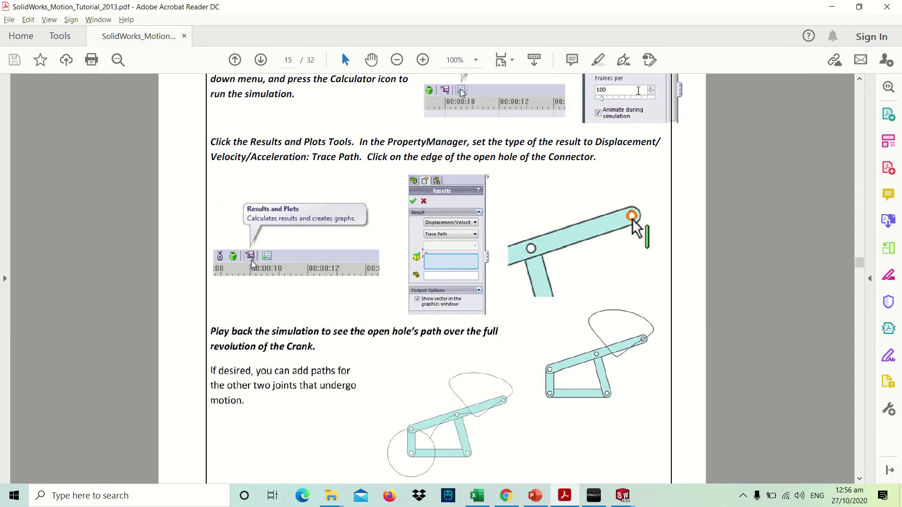
pyautogui.hotkey('alt', 'Tab')
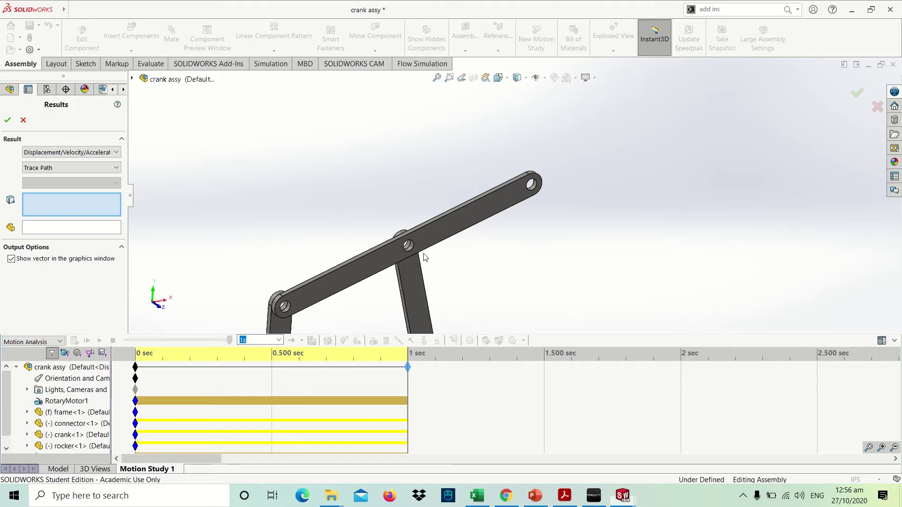
pyautogui.click(532, 190)
# Step: Accept the Trace Path result and play the motion study in front view
pyautogui.click(8, 119)
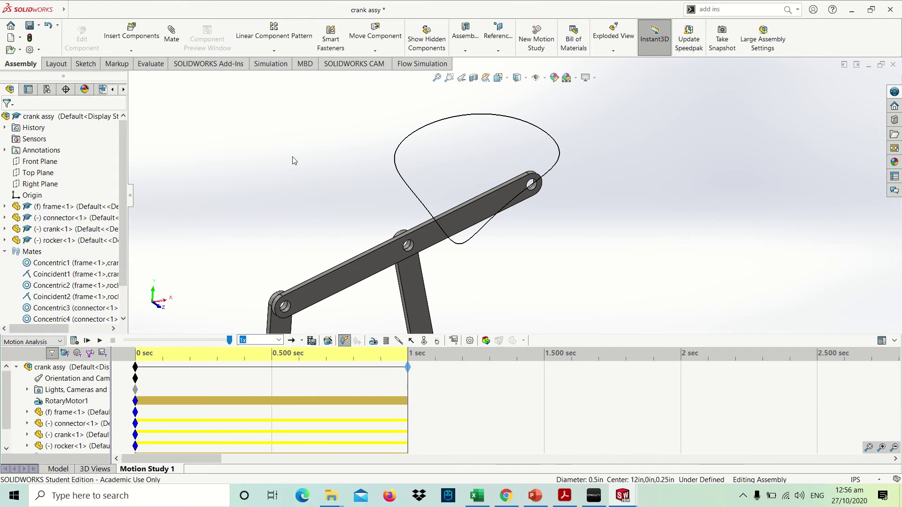
pyautogui.hotkey('ctrl', '1')
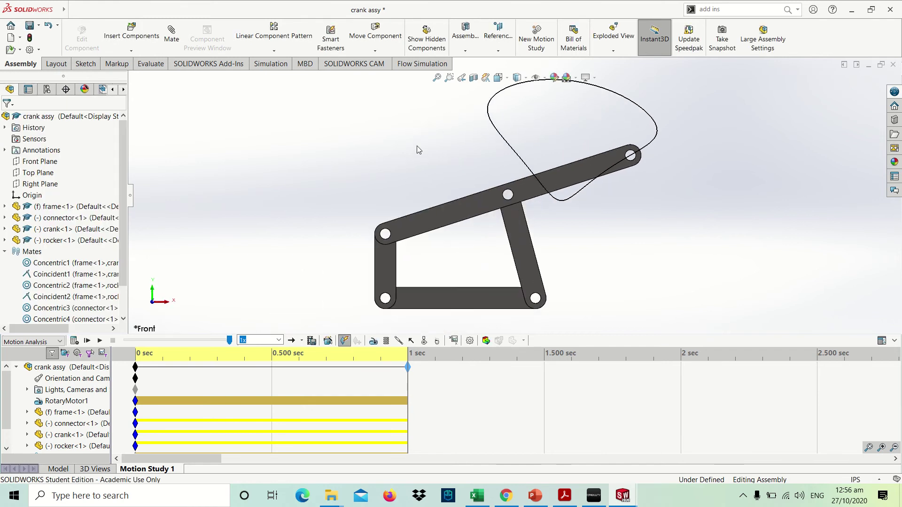
pyautogui.click(87, 341)
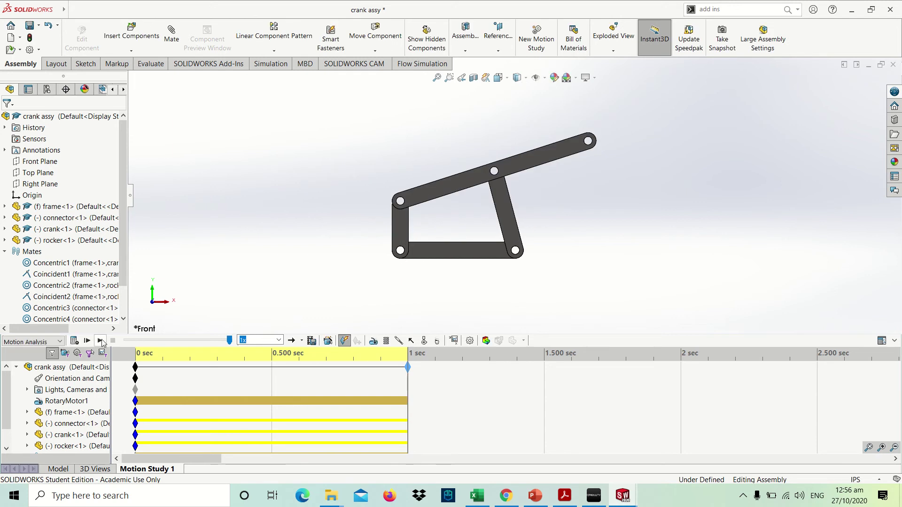
# Step: Replay at 1x speed in Loop mode, then stop and drag the time back to 0 s
pyautogui.click(279, 341)
pyautogui.click(279, 340)
pyautogui.click(302, 340)
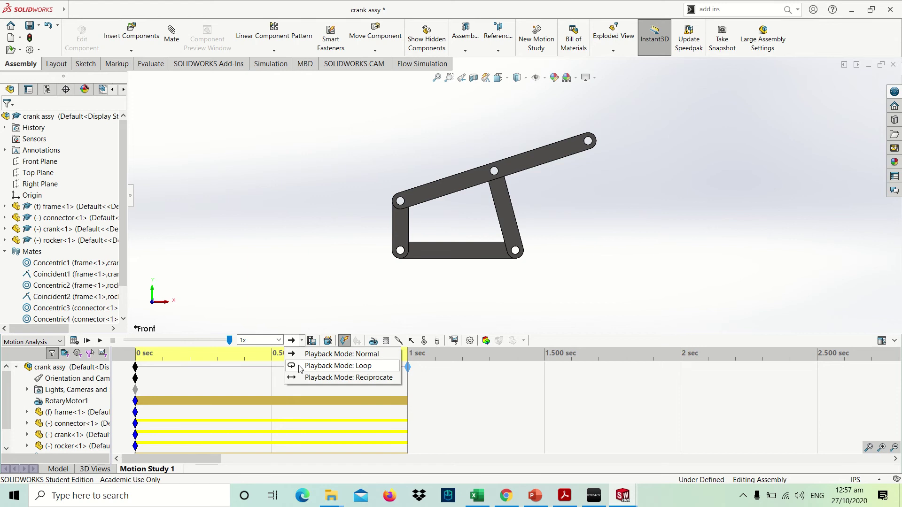
pyautogui.click(299, 366)
pyautogui.click(87, 340)
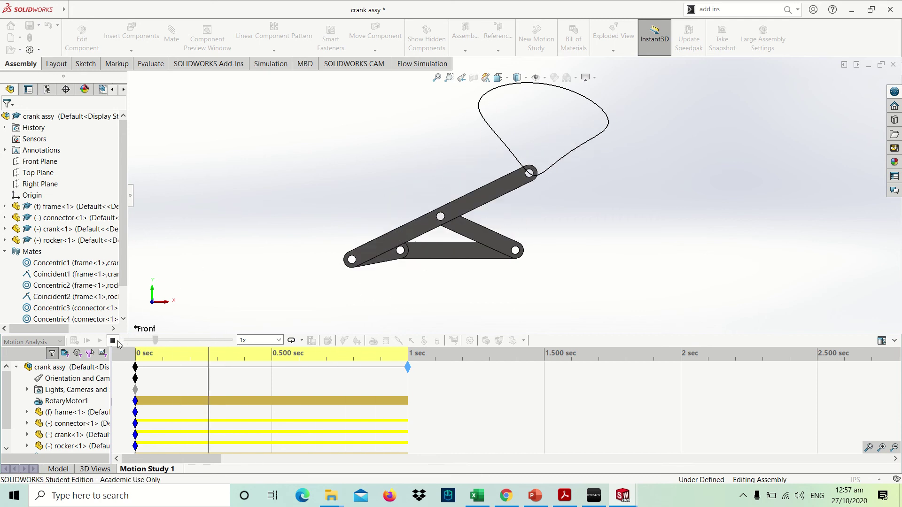
pyautogui.click(220, 284)
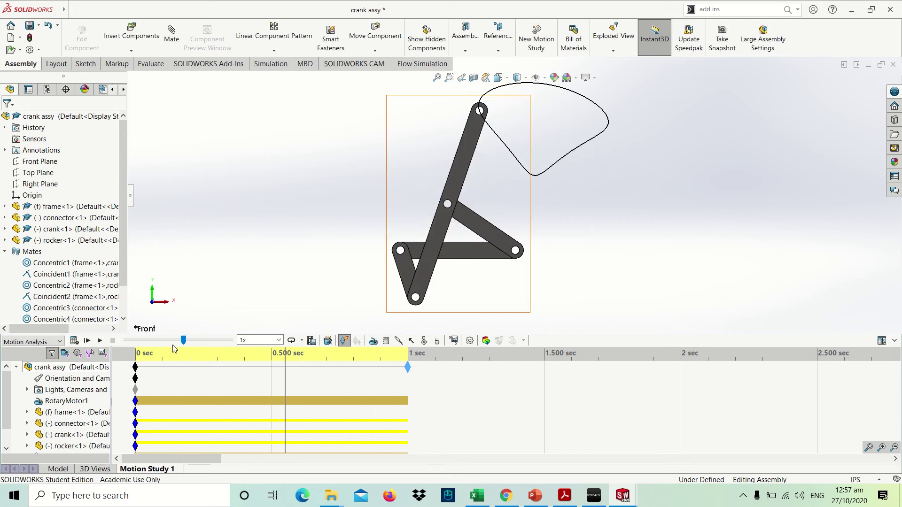
pyautogui.moveTo(183, 340); pyautogui.dragTo(125, 340)
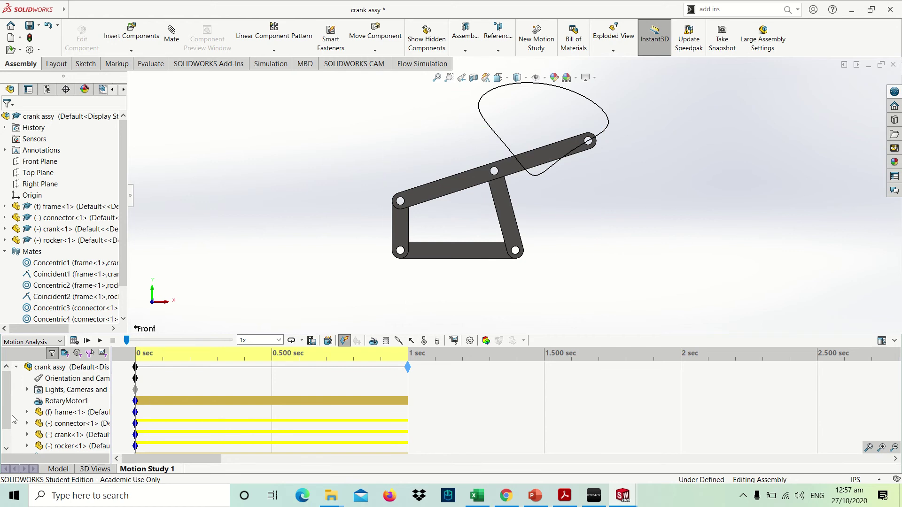
# Step: Create a curve in a new part from Plot1's trace path
pyautogui.scroll(-2, 45, 446)
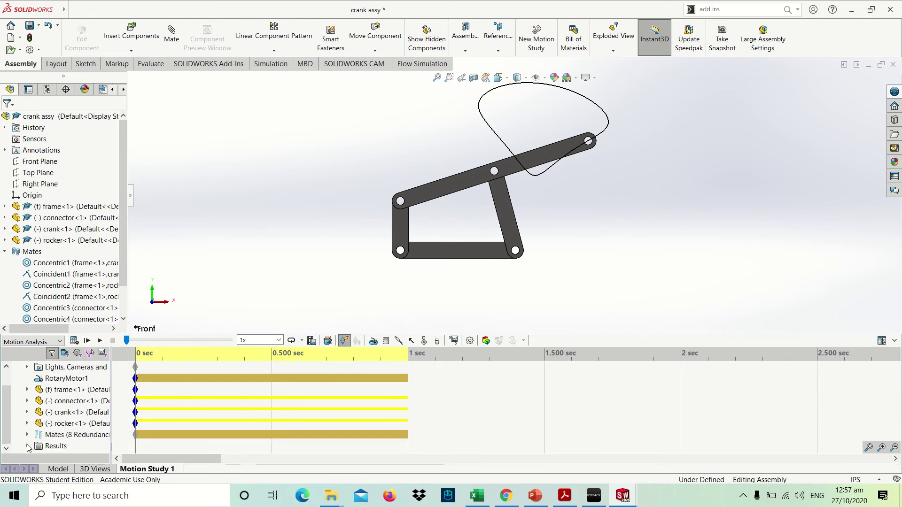
pyautogui.click(28, 446)
pyautogui.rightClick(98, 446)
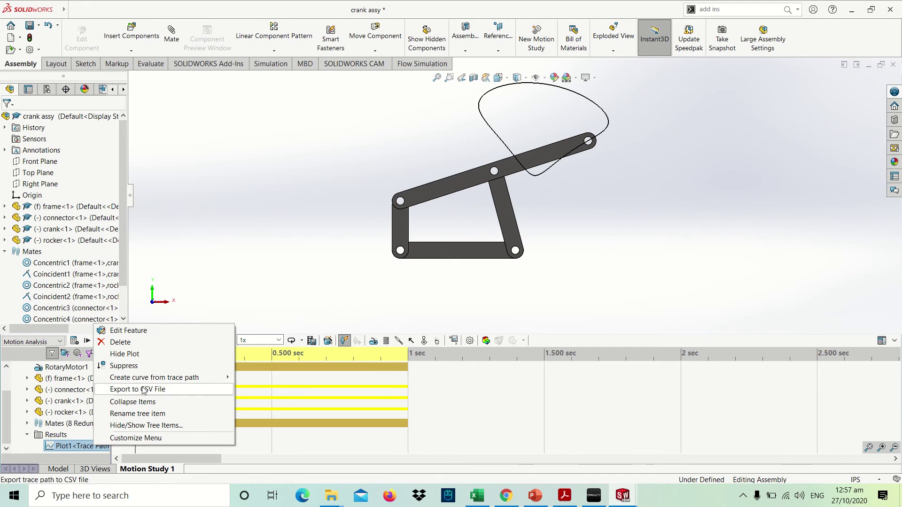
pyautogui.moveTo(155, 382)
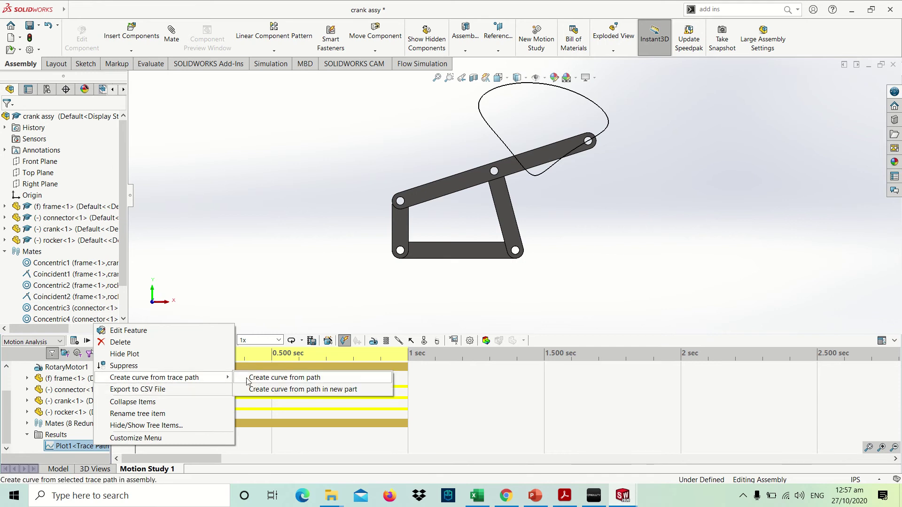
pyautogui.click(266, 390)
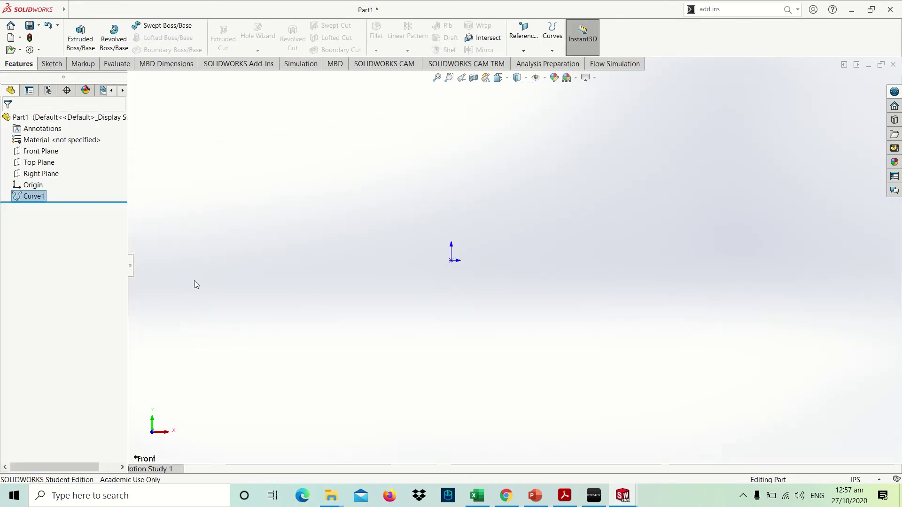
# Step: Sketch on the Front Plane and convert Curve1 into closed sketch geometry
pyautogui.click(290, 208)
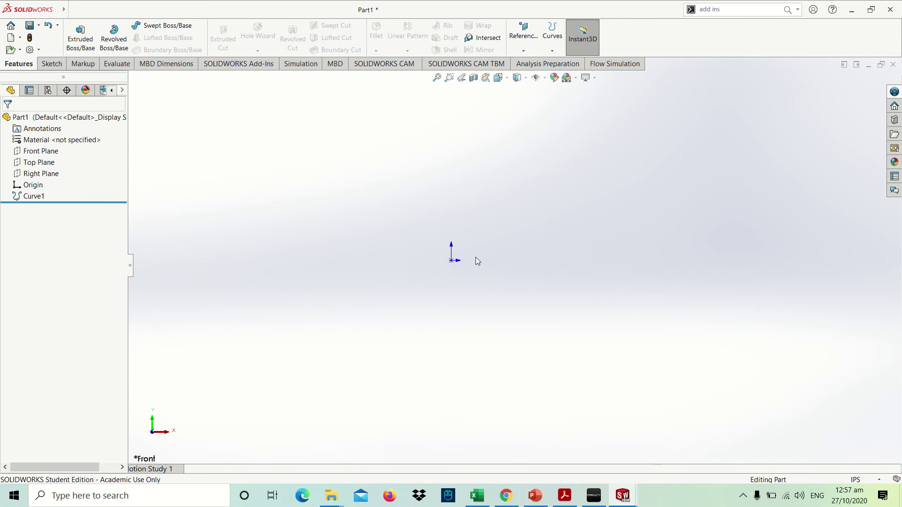
pyautogui.press('f')
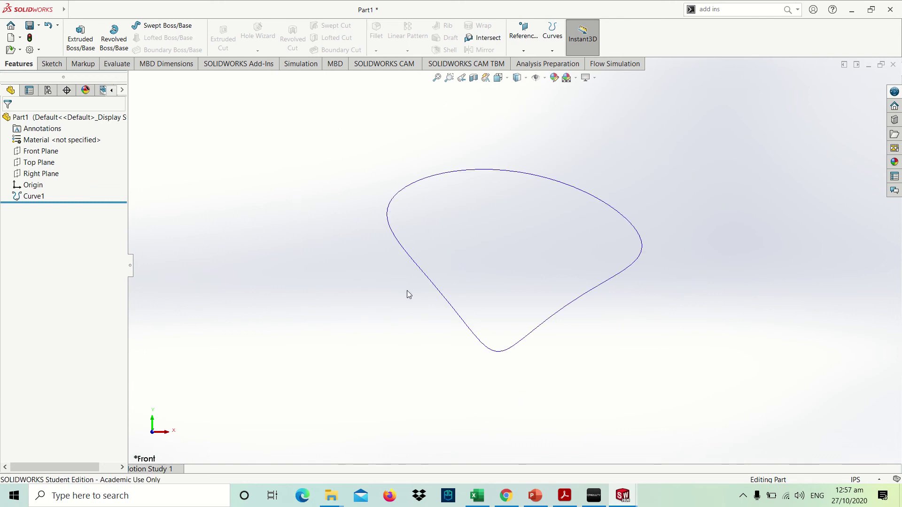
pyautogui.click(35, 197)
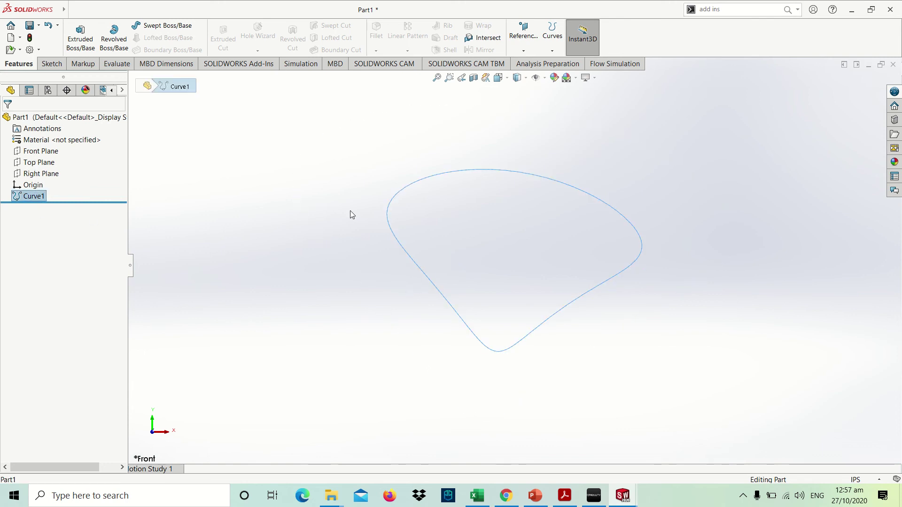
pyautogui.click(58, 67)
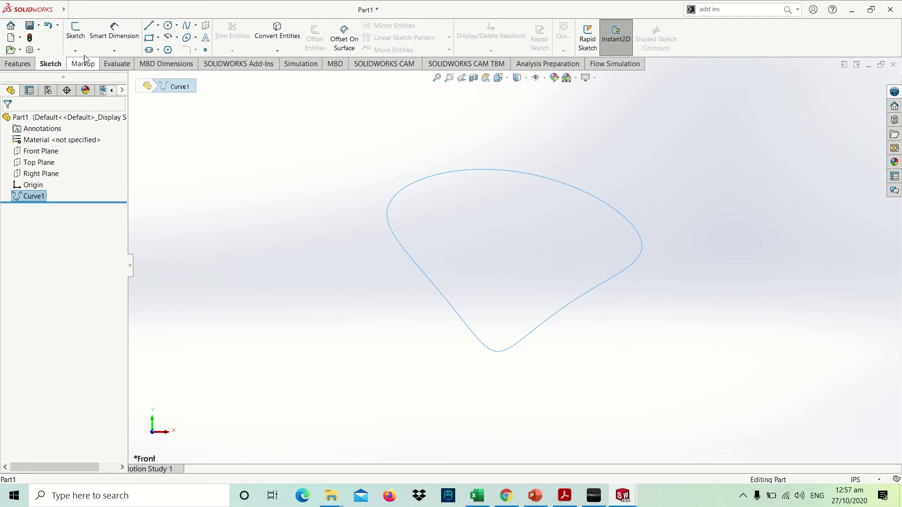
pyautogui.click(76, 31)
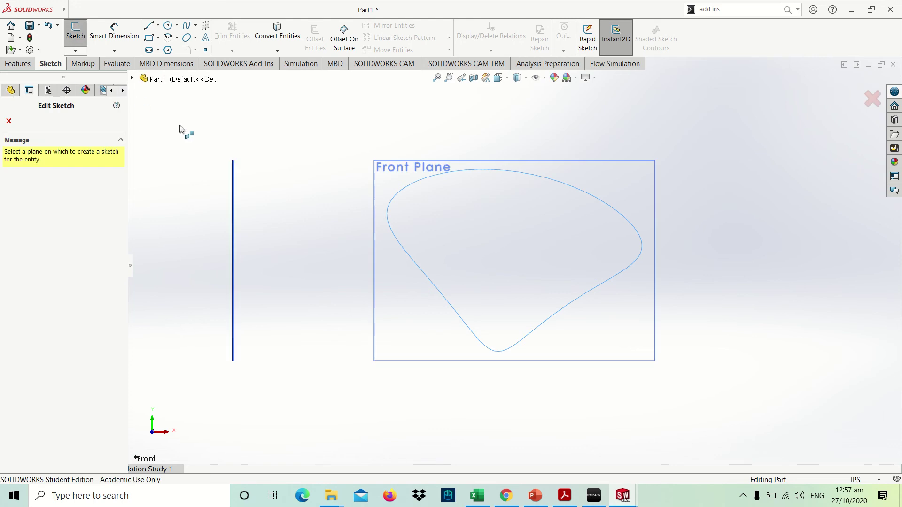
pyautogui.click(393, 178)
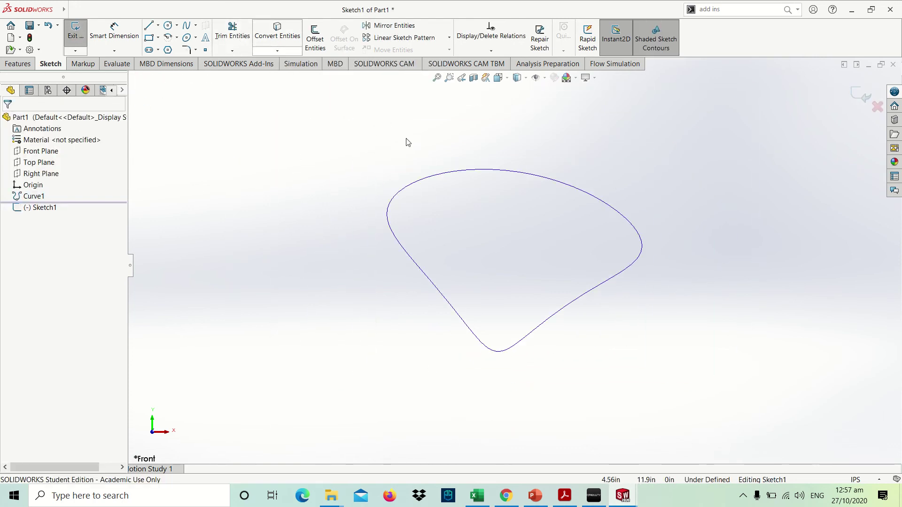
pyautogui.click(435, 180)
pyautogui.click(286, 41)
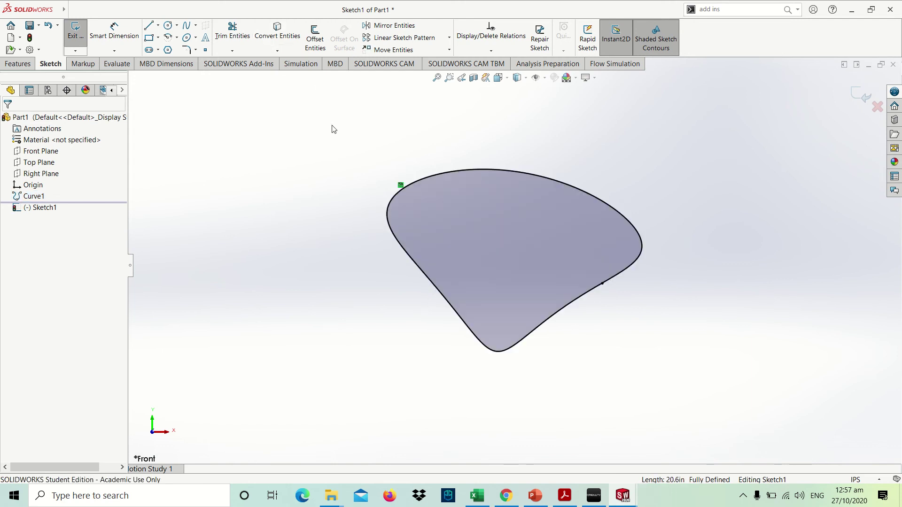
# Step: Extrude the sketch 2.17 in into a solid, then go back to the assembly's Motion Study 1
pyautogui.click(17, 64)
pyautogui.click(75, 44)
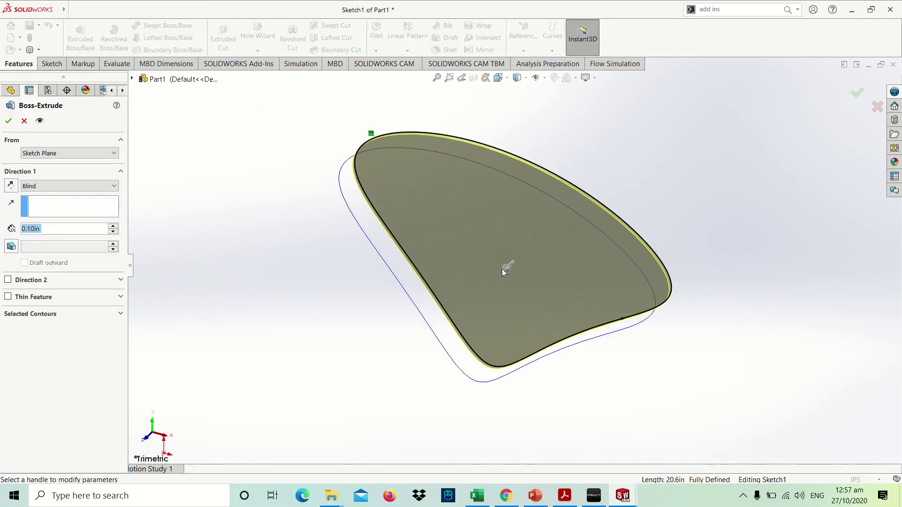
pyautogui.moveTo(505, 270); pyautogui.dragTo(388, 285)
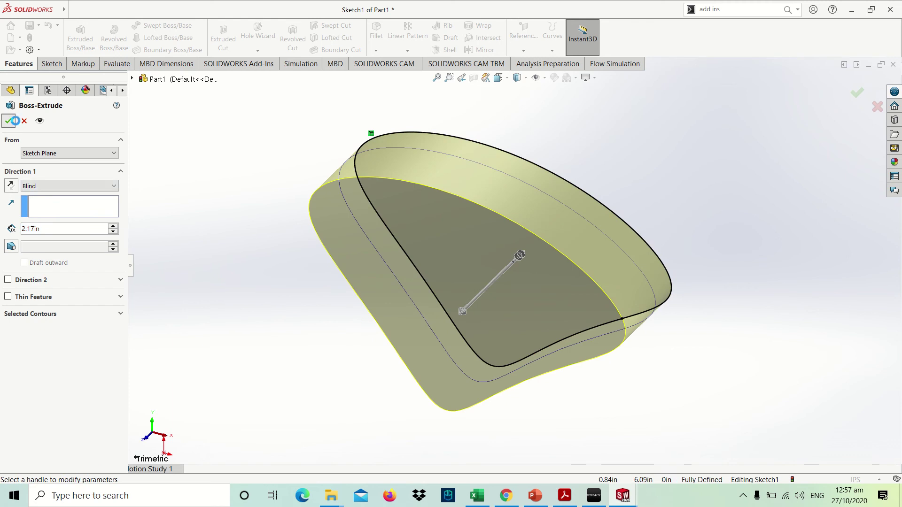
pyautogui.click(9, 120)
pyautogui.scroll(-5, 219, 269)
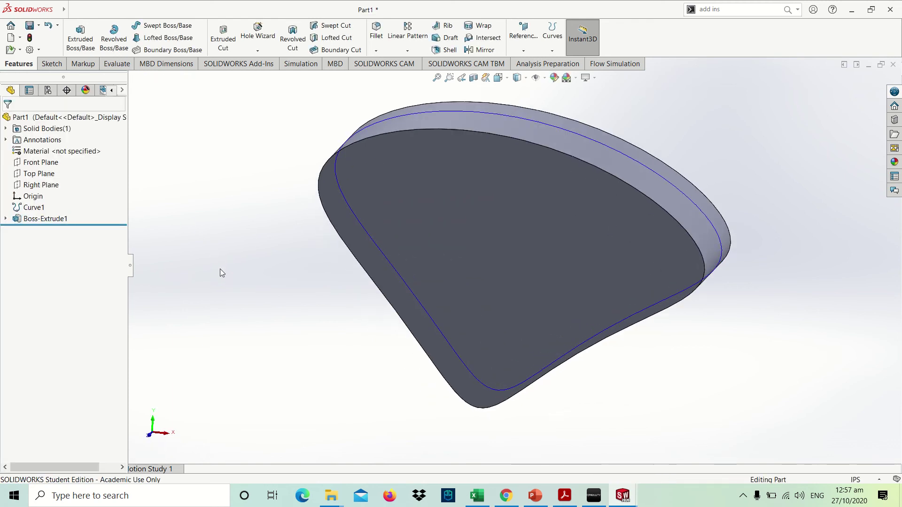
pyautogui.moveTo(273, 264); pyautogui.dragTo(540, 194, button='middle')
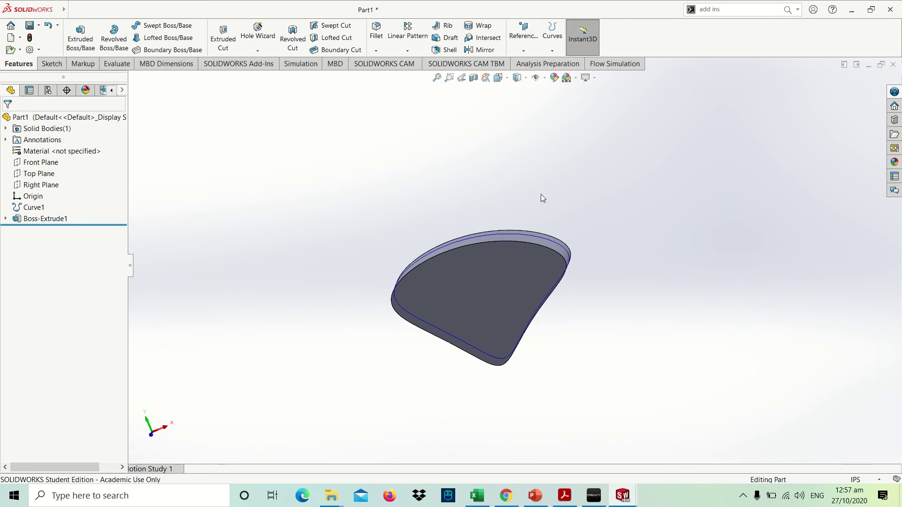
pyautogui.hotkey('ctrl', '1')
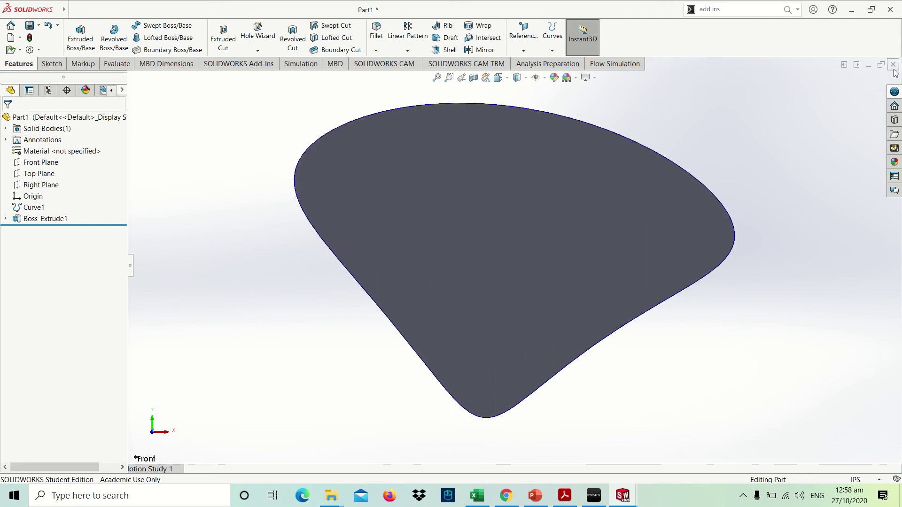
pyautogui.click(869, 68)
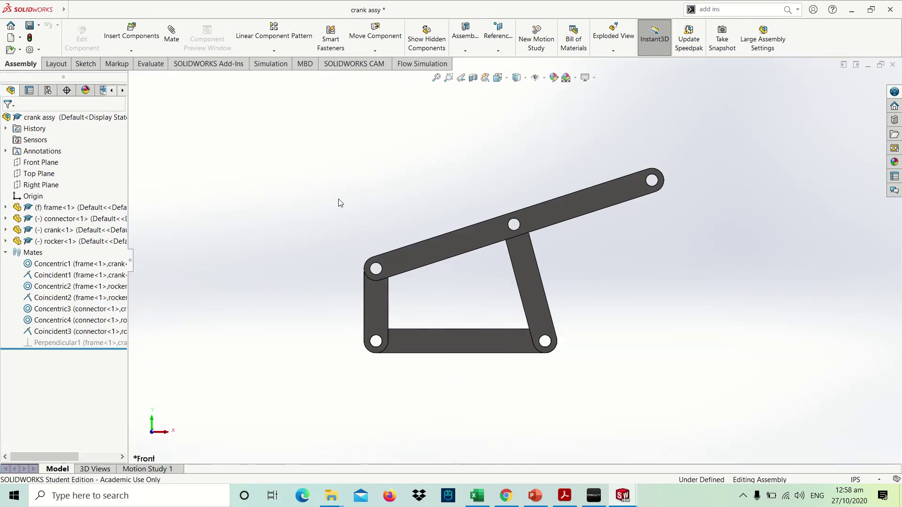
pyautogui.click(171, 469)
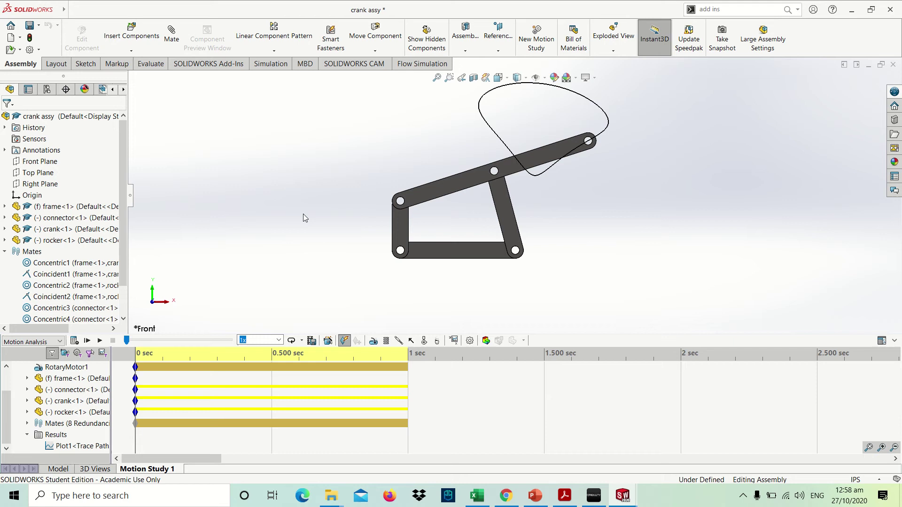
# Step: Read the tutorial down to page 17's 20 lbf force and motor torque steps, then return to SOLIDWORKS
pyautogui.click(564, 495)
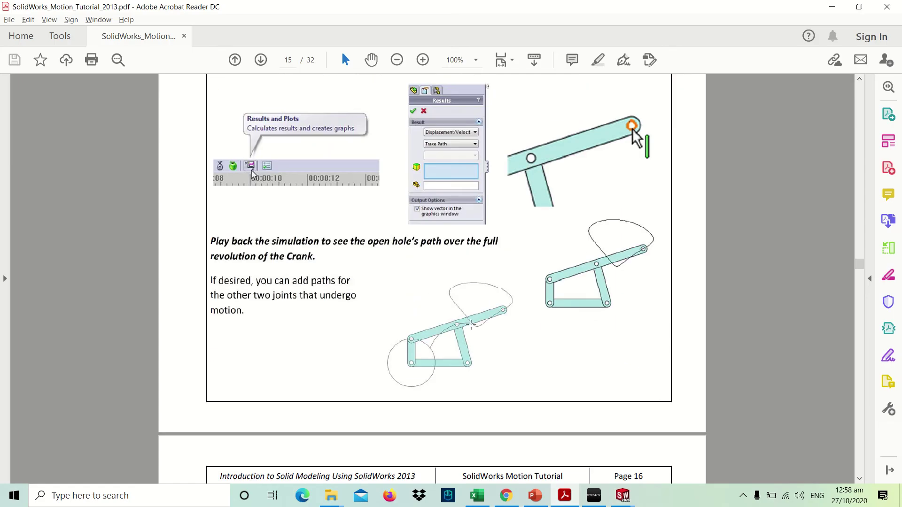
pyautogui.scroll(-10, 471, 324)
pyautogui.scroll(-4, 471, 324)
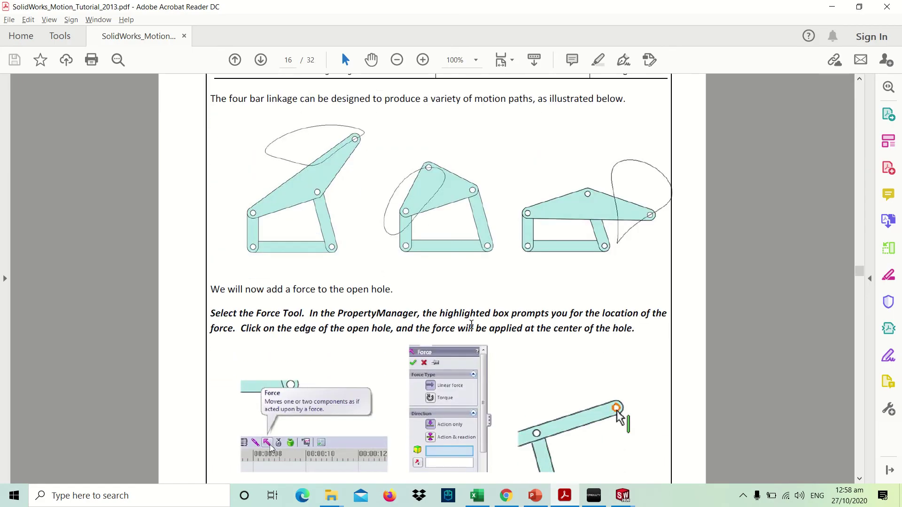
pyautogui.scroll(3, 485, 179)
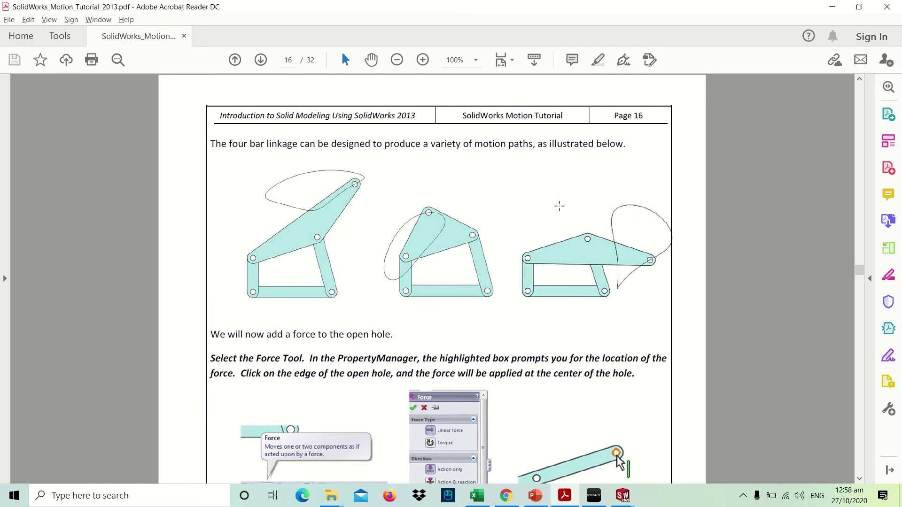
pyautogui.scroll(-3, 301, 335)
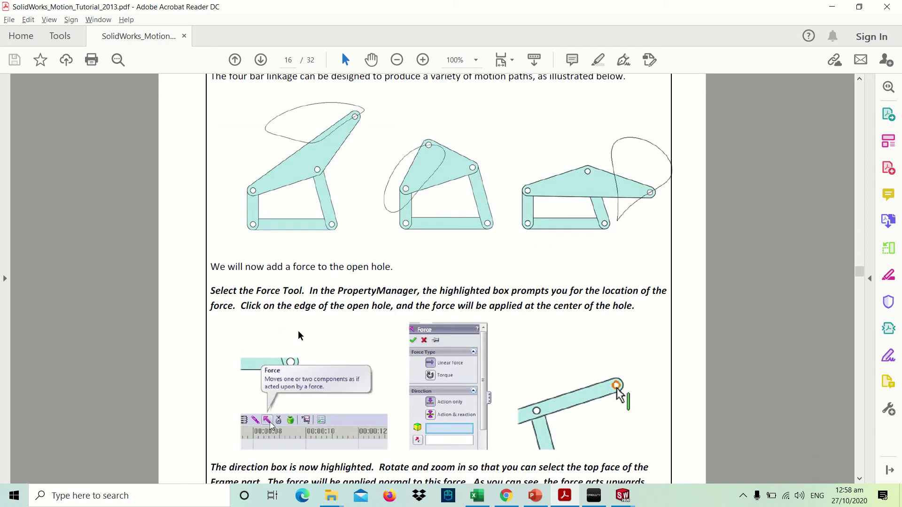
pyautogui.scroll(-4, 380, 303)
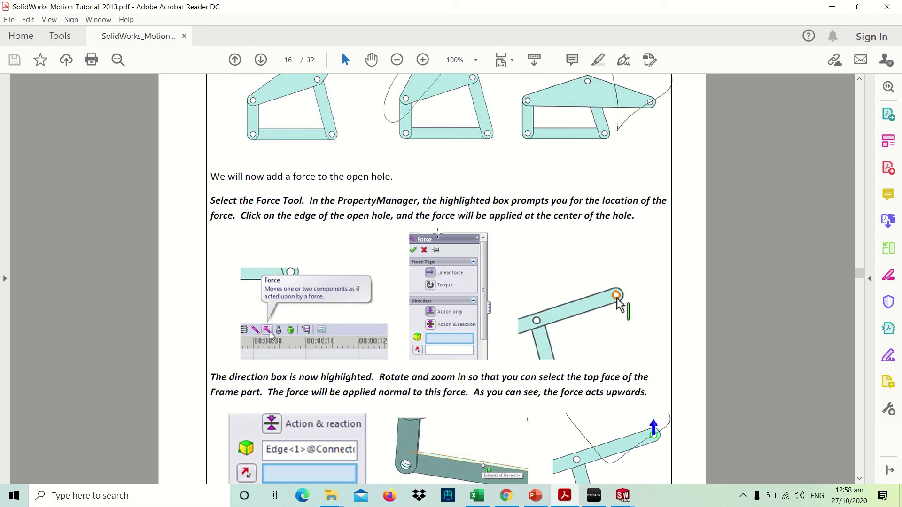
pyautogui.scroll(-5, 603, 313)
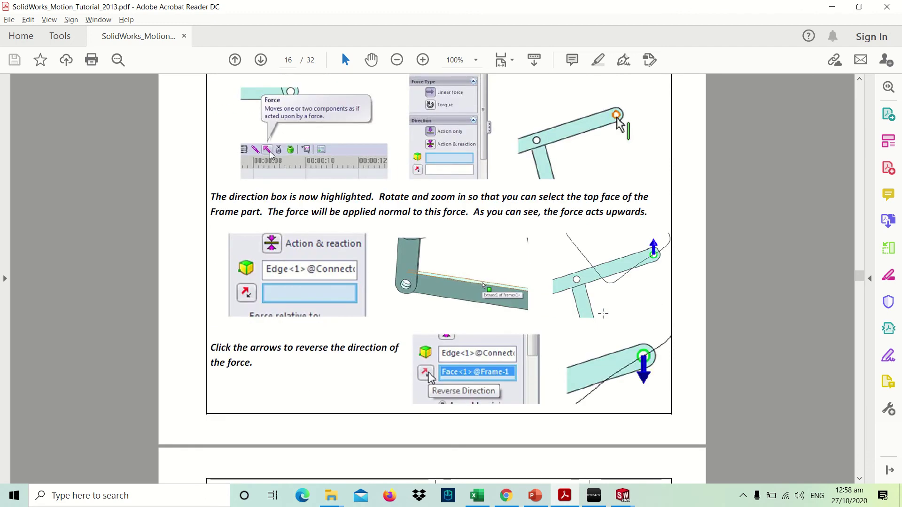
pyautogui.scroll(-6, 603, 313)
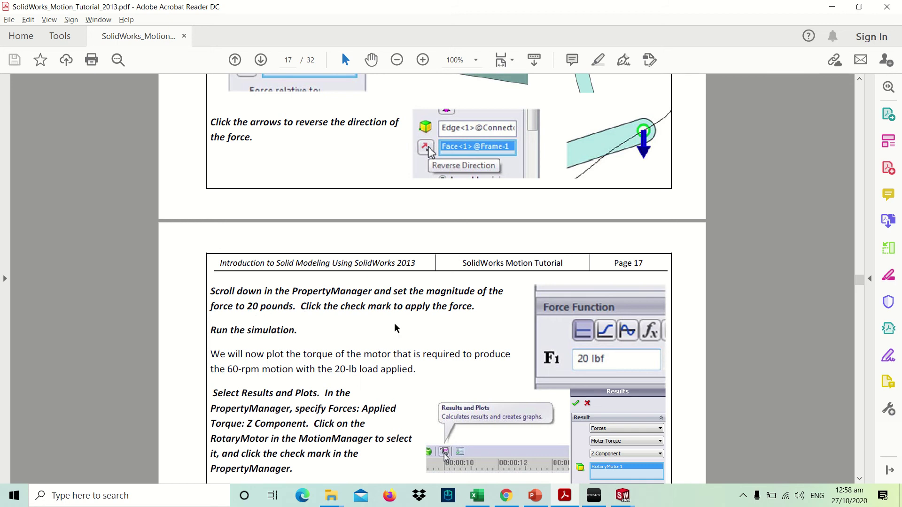
pyautogui.scroll(-1, 395, 327)
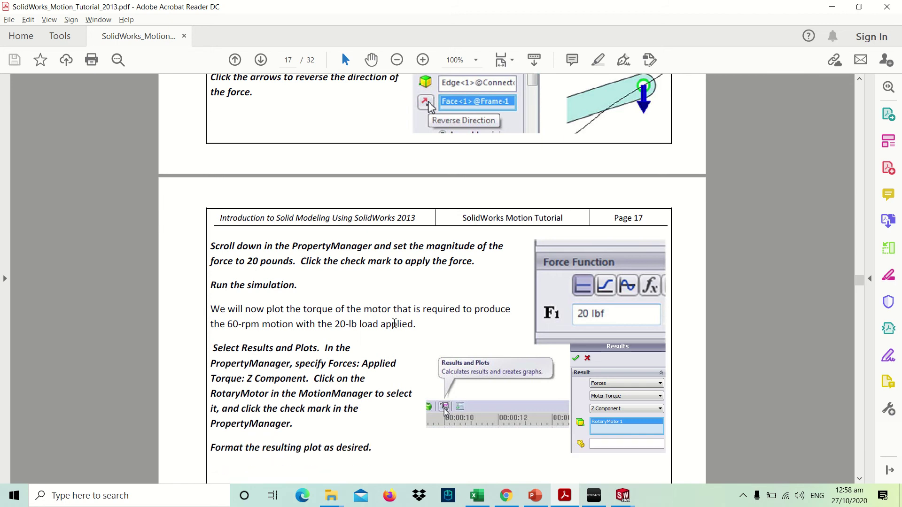
pyautogui.hotkey('alt', 'Tab')
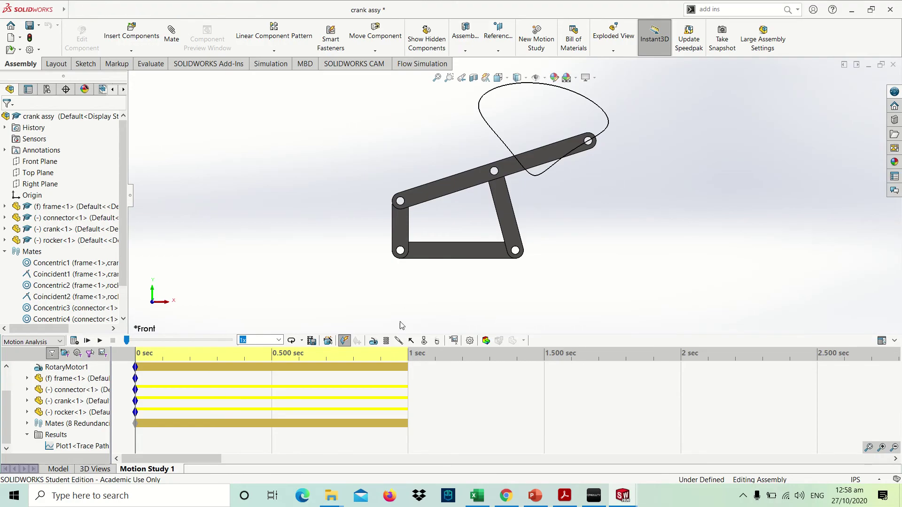
# Step: Start a force at the connector's open hole, directed by the frame's top face
pyautogui.click(410, 340)
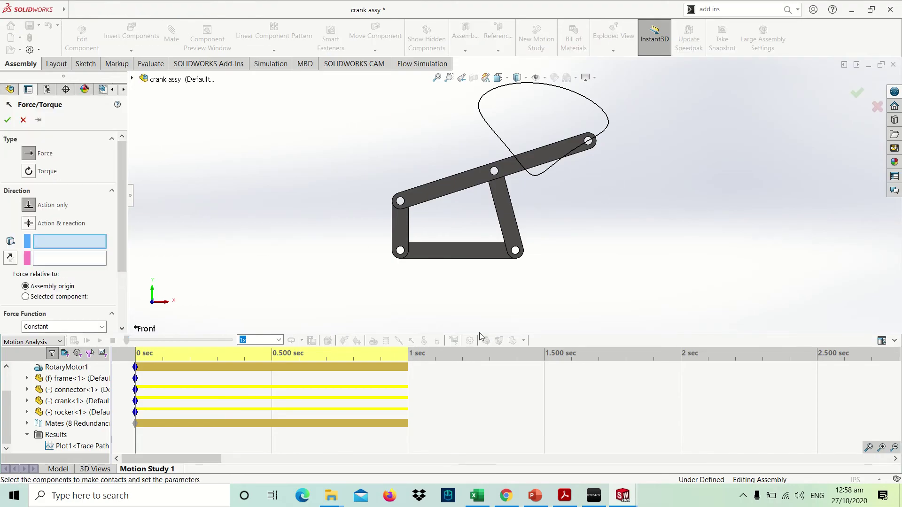
pyautogui.click(584, 139)
pyautogui.moveTo(518, 185); pyautogui.dragTo(600, 195, button='middle')
pyautogui.scroll(-5, 554, 165)
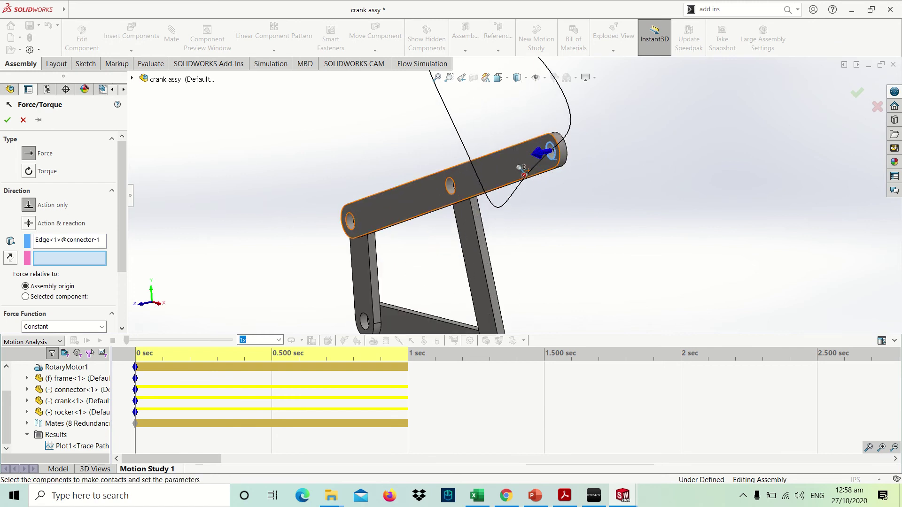
pyautogui.scroll(3, 543, 187)
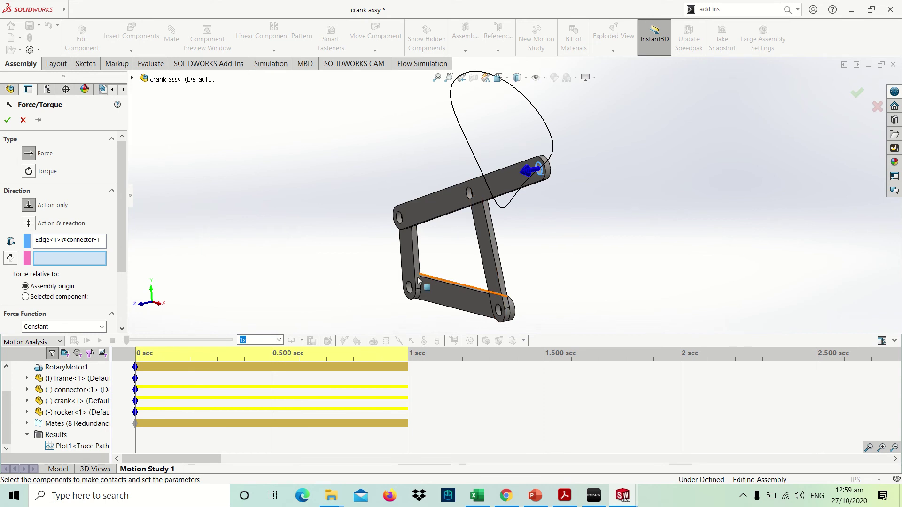
pyautogui.moveTo(427, 287); pyautogui.dragTo(441, 330, button='middle')
pyautogui.scroll(-4, 414, 281)
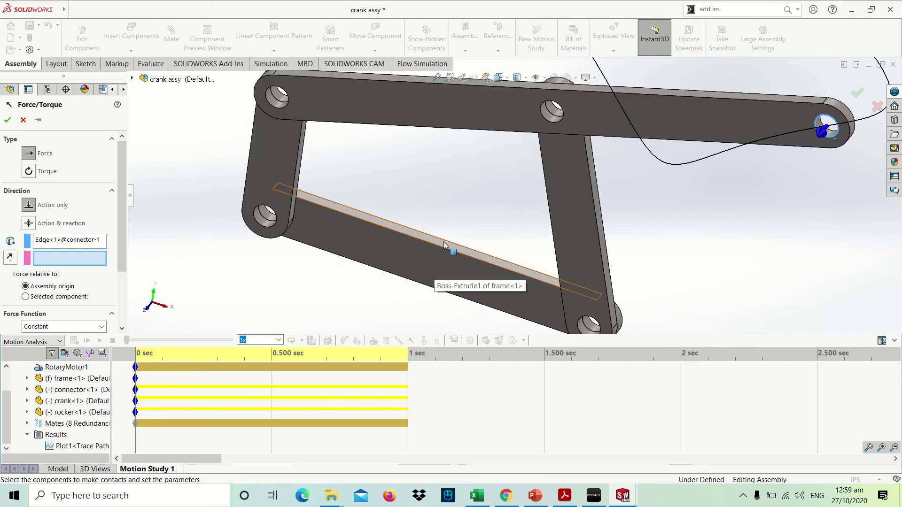
pyautogui.click(446, 246)
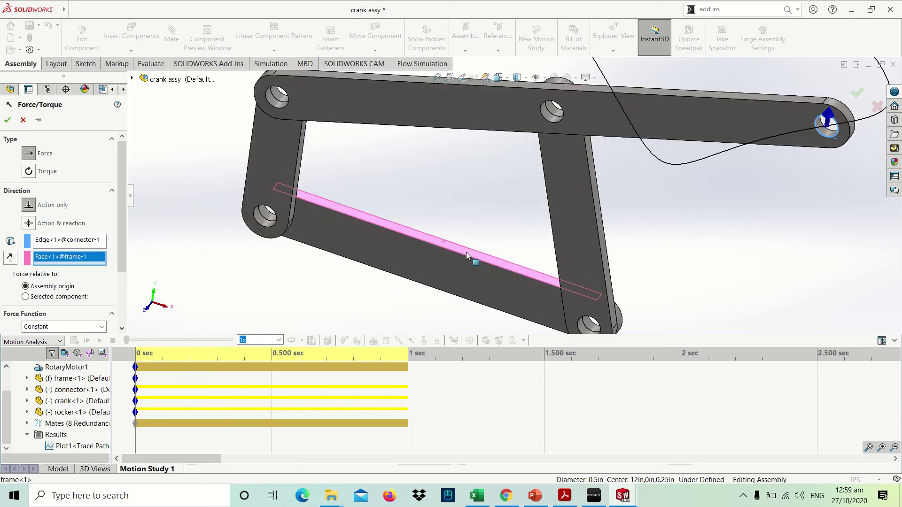
pyautogui.moveTo(578, 246); pyautogui.dragTo(767, 146, button='middle')
pyautogui.scroll(3, 770, 155)
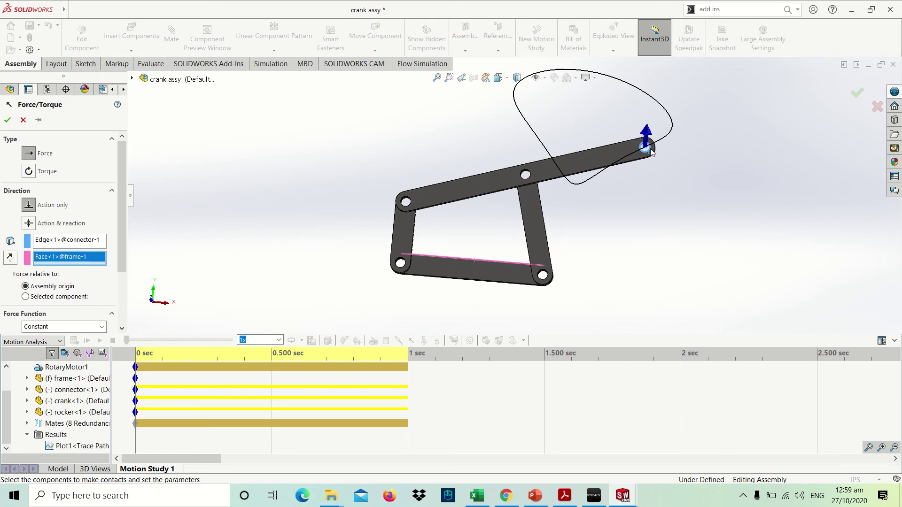
# Step: Reverse the force to point downward, set it to a constant 20 lbf, and accept it
pyautogui.click(9, 259)
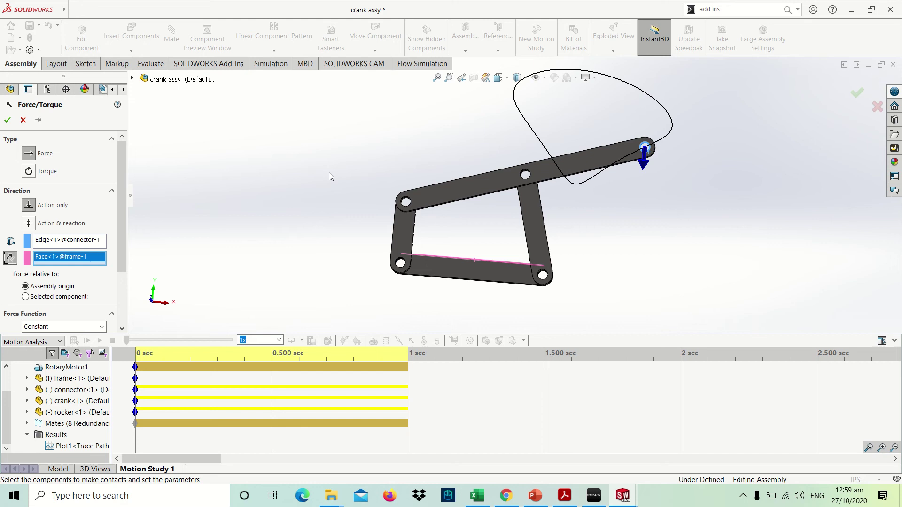
pyautogui.moveTo(514, 172); pyautogui.dragTo(548, 201, button='middle')
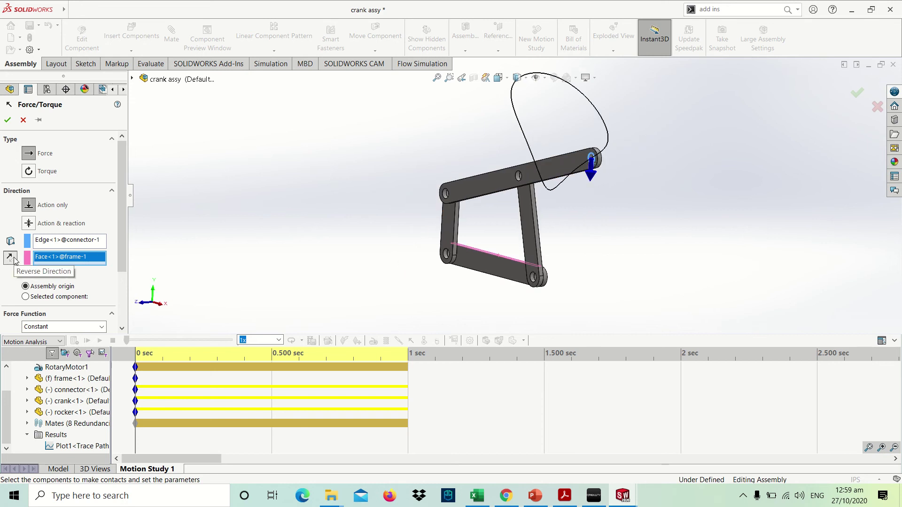
pyautogui.moveTo(255, 202); pyautogui.dragTo(314, 195, button='middle')
pyautogui.scroll(-3, 119, 292)
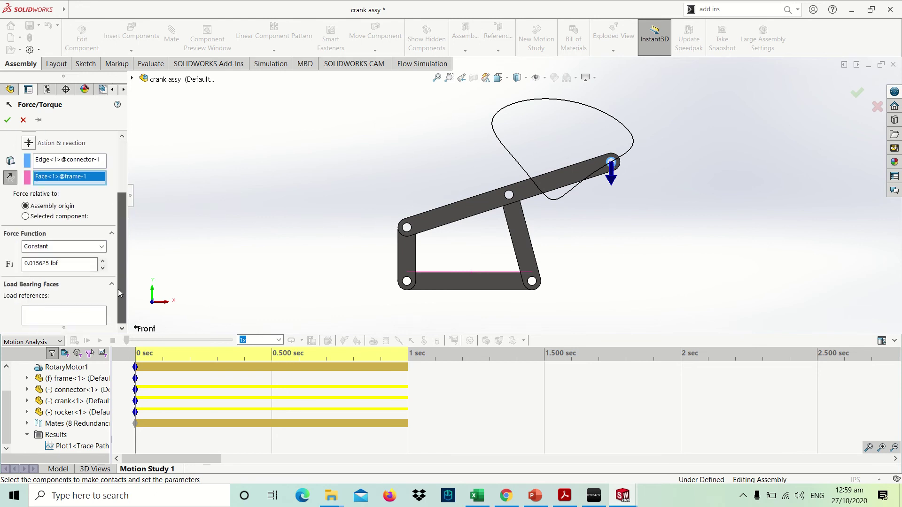
pyautogui.moveTo(89, 264); pyautogui.dragTo(1, 257)
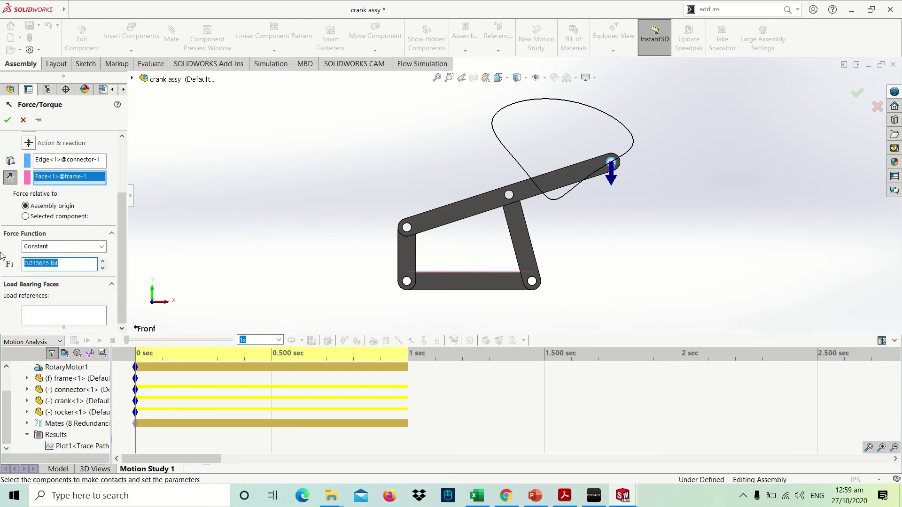
pyautogui.write('20')
pyautogui.click(194, 238)
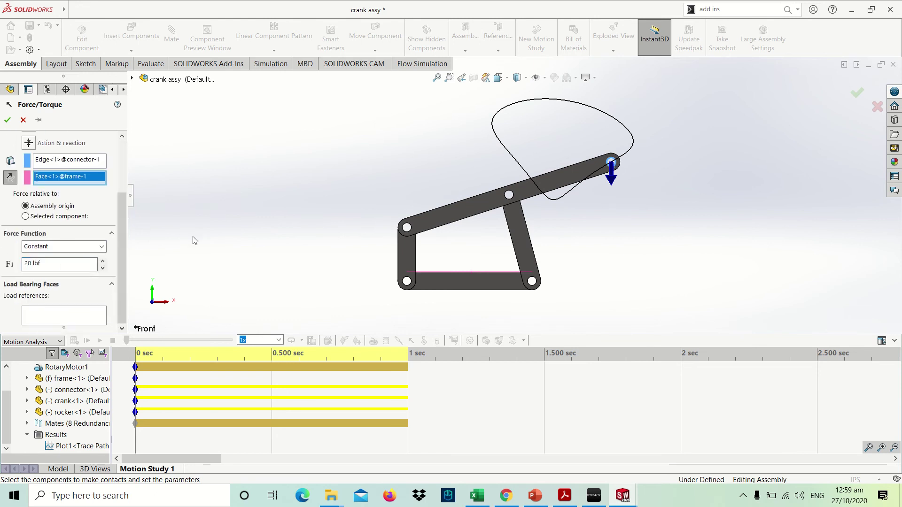
pyautogui.click(7, 120)
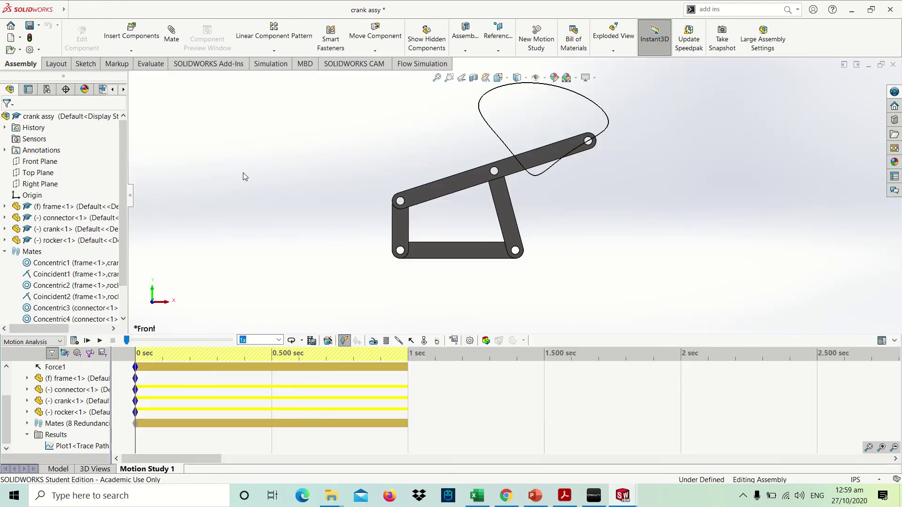
# Step: Scroll through the tutorial PDF to check the next instructions
pyautogui.click(564, 496)
pyautogui.scroll(-2, 432, 282)
pyautogui.scroll(-1, 432, 282)
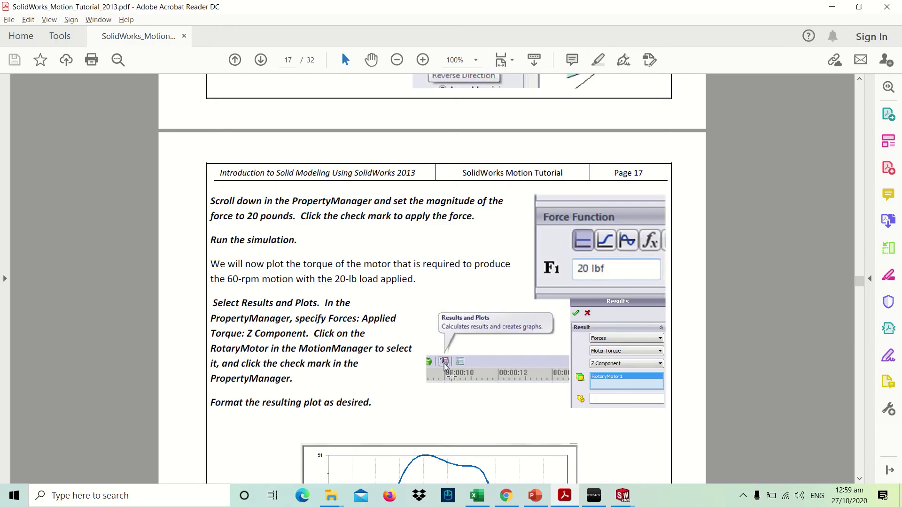
pyautogui.scroll(-3, 451, 376)
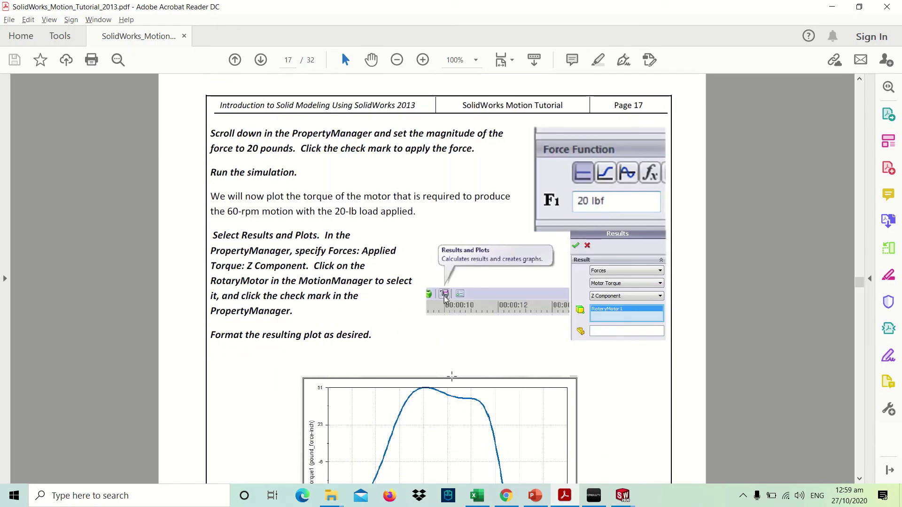
# Step: Back in SOLIDWORKS, recalculate the study with Force1 and begin a new result plot
pyautogui.hotkey('alt', 'Tab')
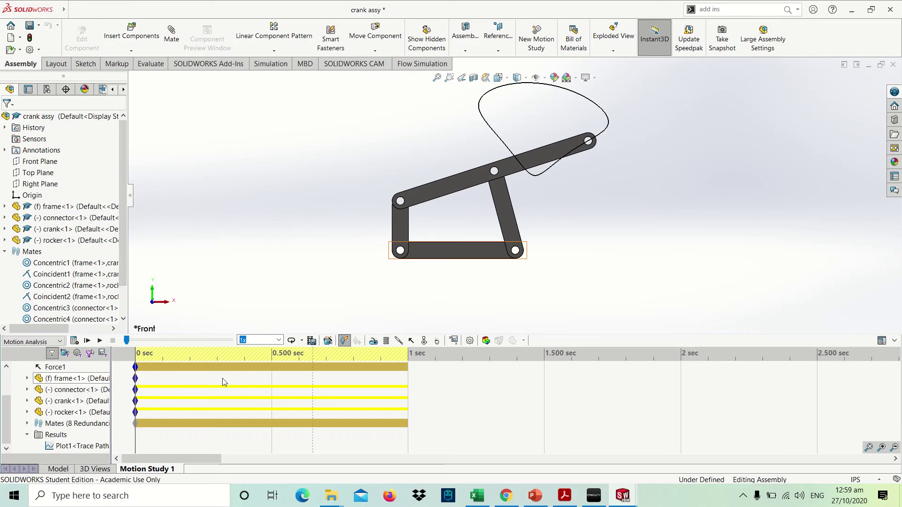
pyautogui.click(74, 341)
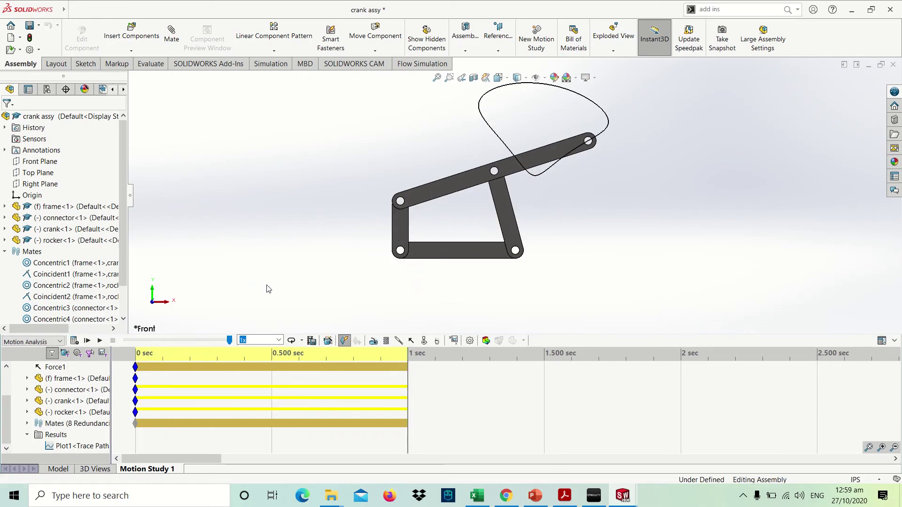
pyautogui.scroll(1, 337, 308)
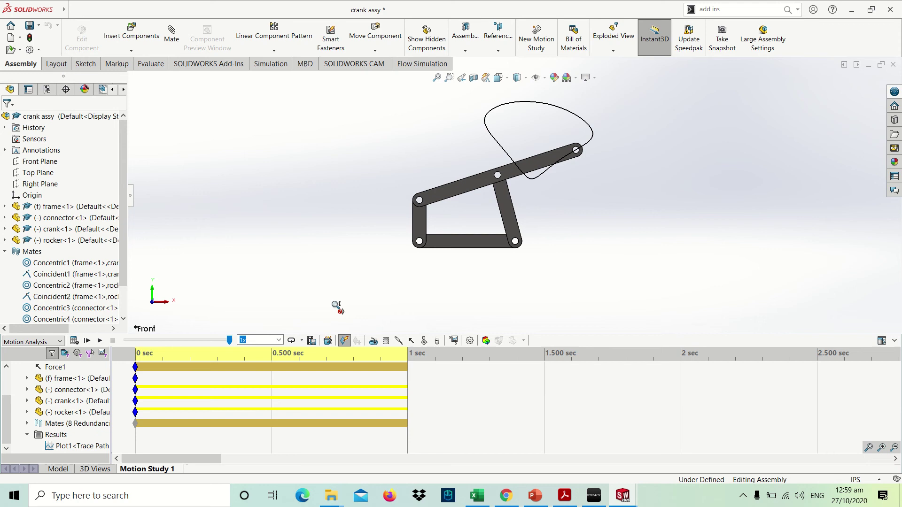
pyautogui.click(453, 340)
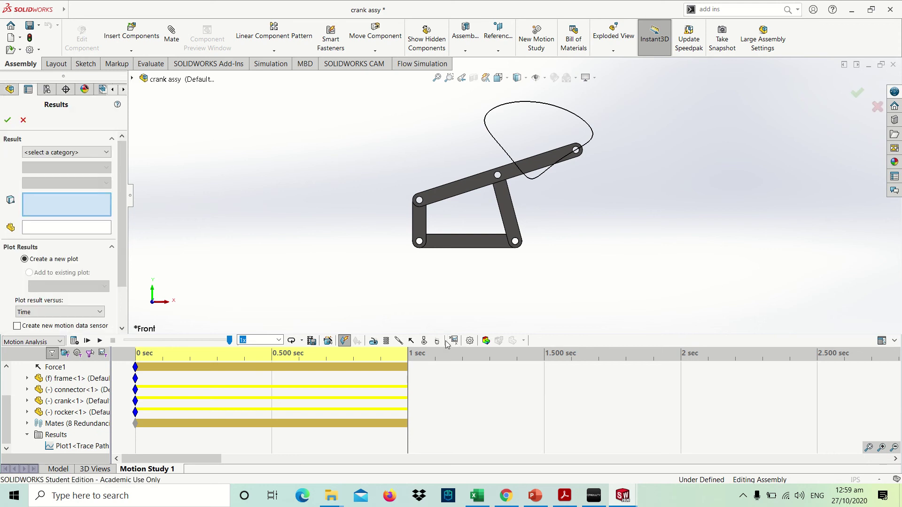
# Step: Open the result category list and check the tutorial's plotting steps
pyautogui.click(87, 155)
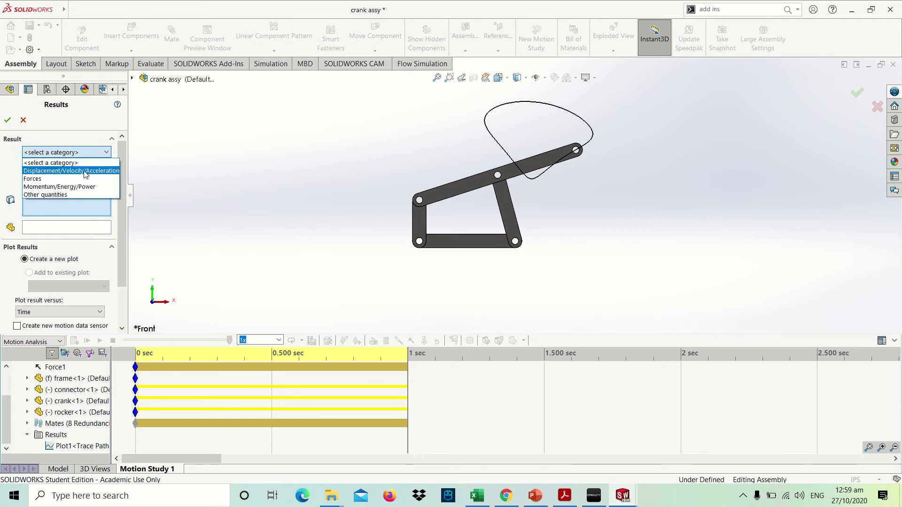
pyautogui.hotkey('alt', 'Tab')
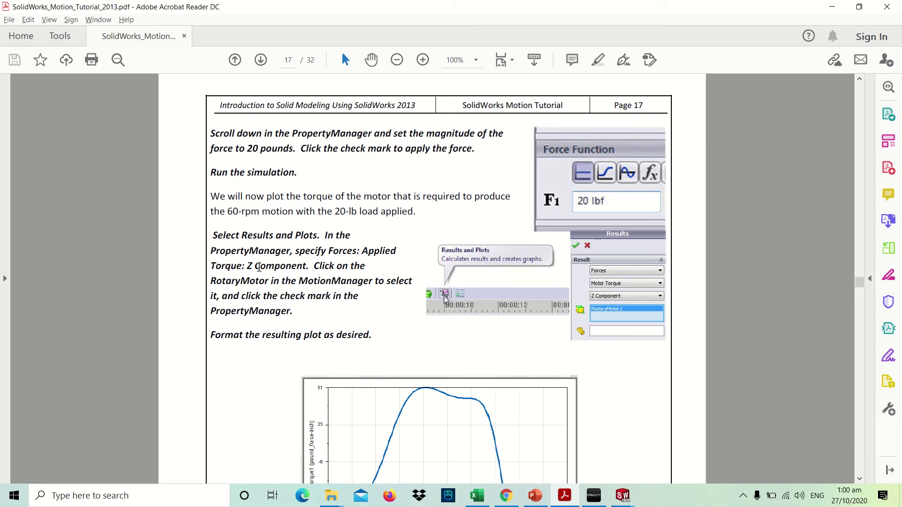
pyautogui.scroll(-4, 352, 266)
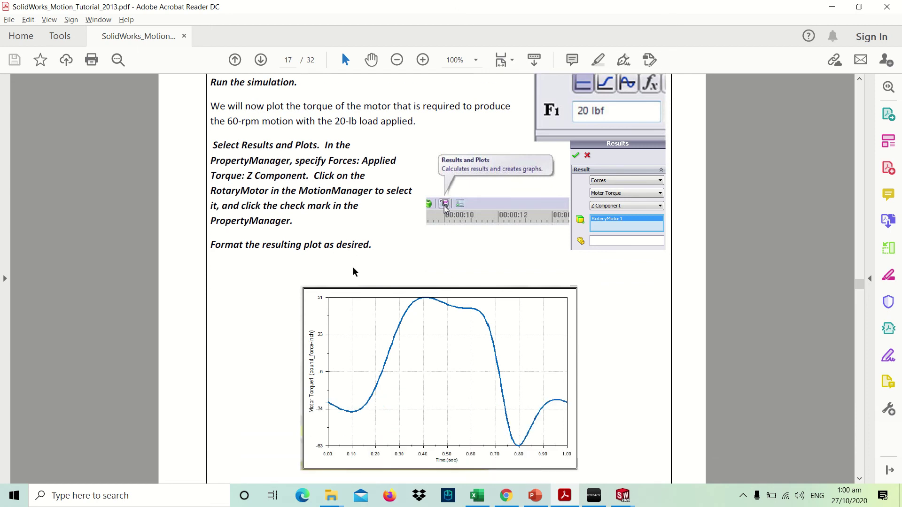
pyautogui.hotkey('alt', 'Tab')
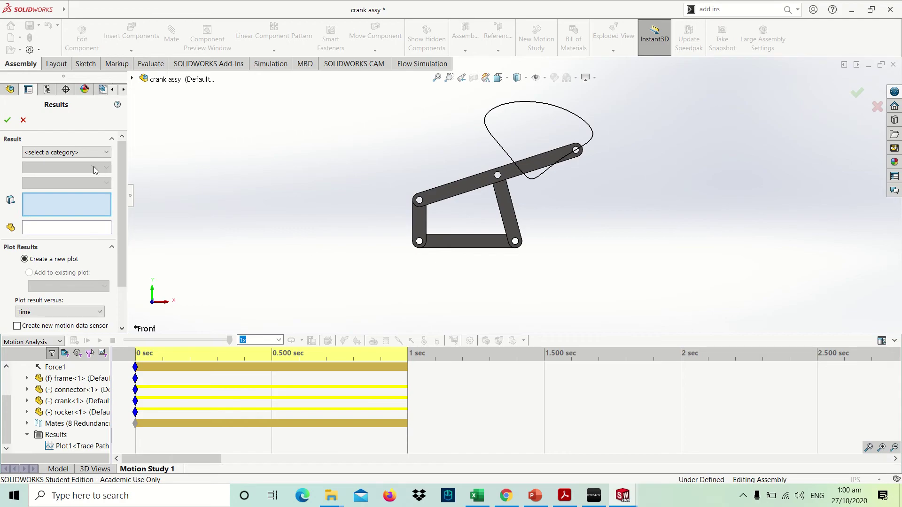
# Step: Set the plot to Forces, Motor Torque, Z Component, then dismiss the Rebuild Errors message
pyautogui.click(101, 153)
pyautogui.click(81, 179)
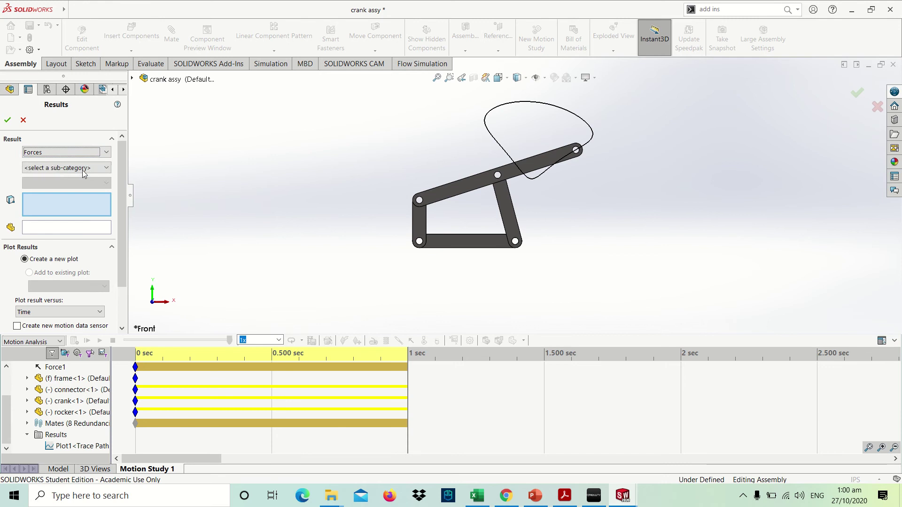
pyautogui.click(82, 168)
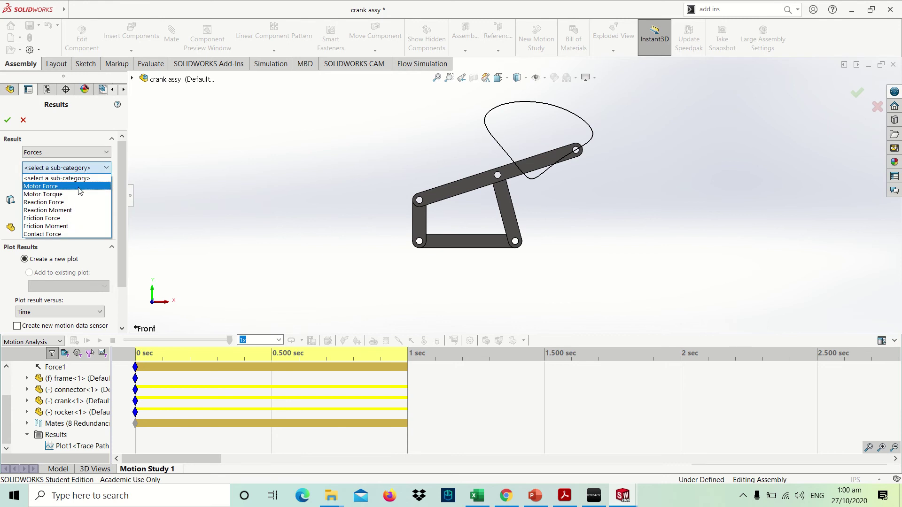
pyautogui.click(79, 195)
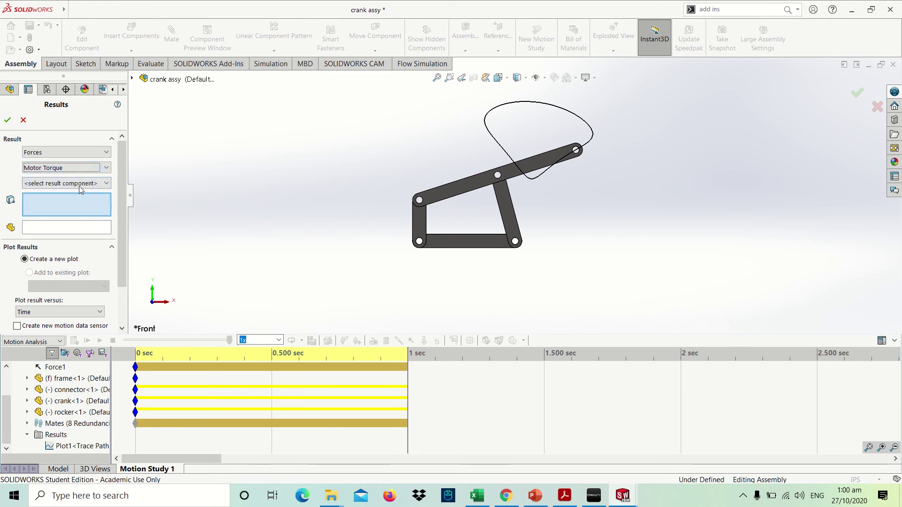
pyautogui.click(75, 184)
pyautogui.click(70, 218)
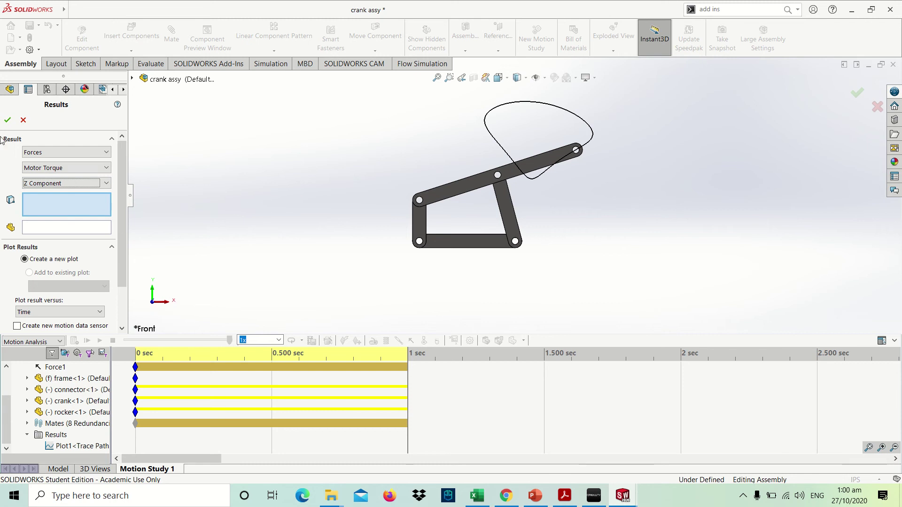
pyautogui.click(8, 121)
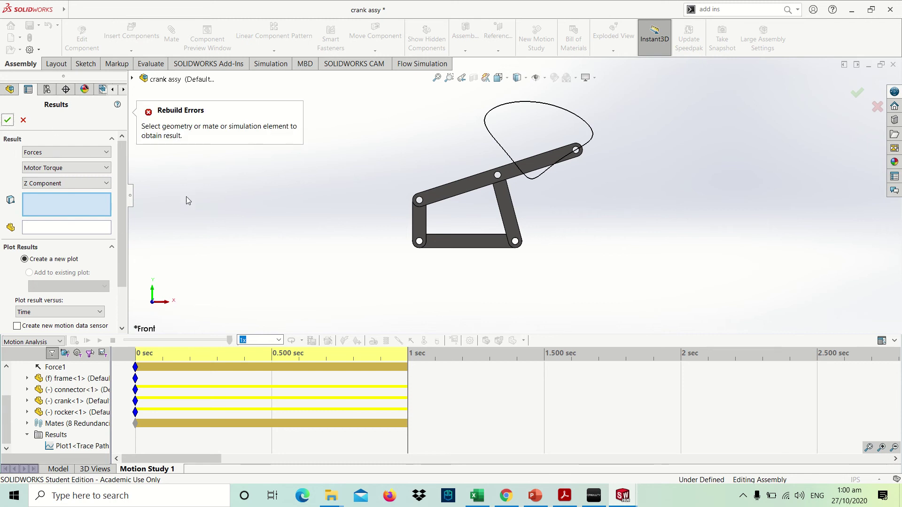
pyautogui.click(68, 209)
pyautogui.scroll(-2, 512, 205)
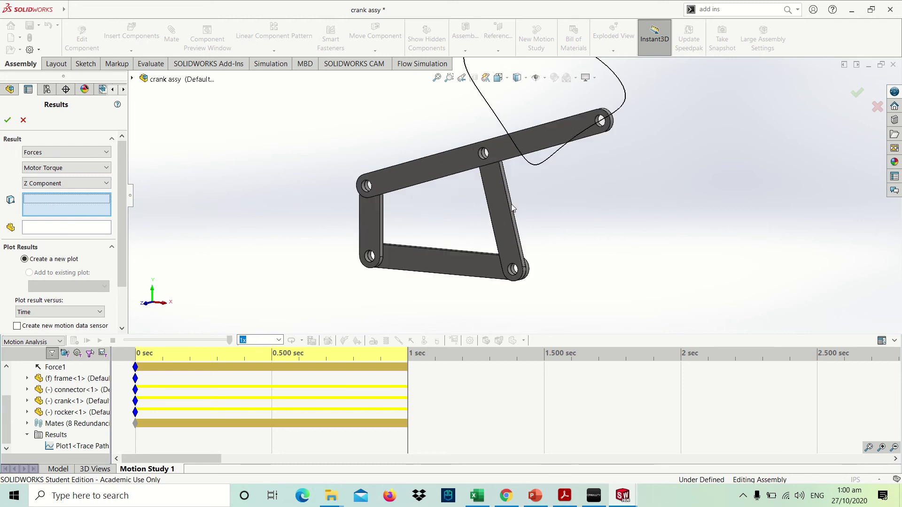
# Step: Cancel the failed plot, select RotaryMotor1, and start a new result plot for it
pyautogui.click(23, 120)
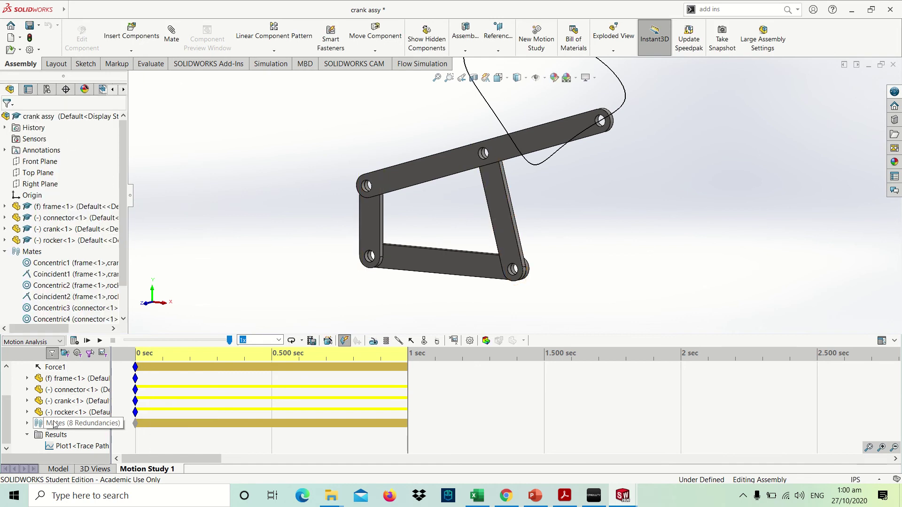
pyautogui.click(6, 366)
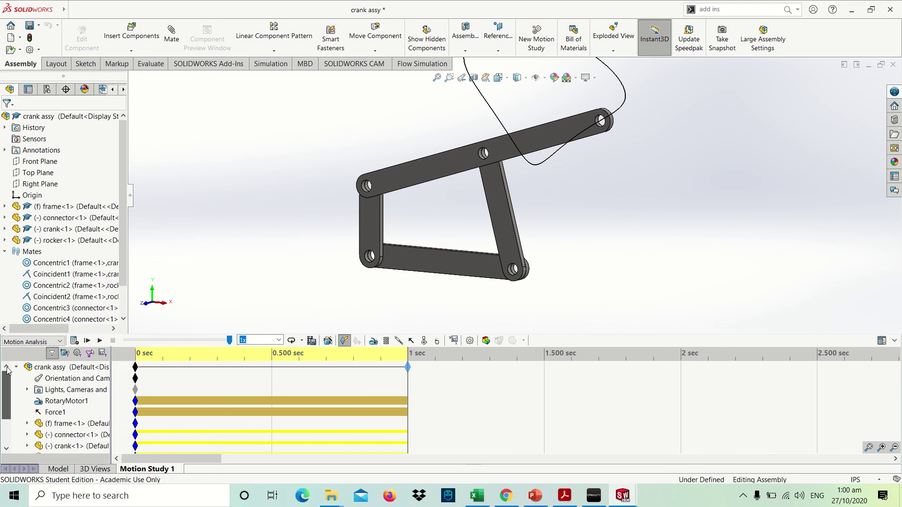
pyautogui.click(63, 405)
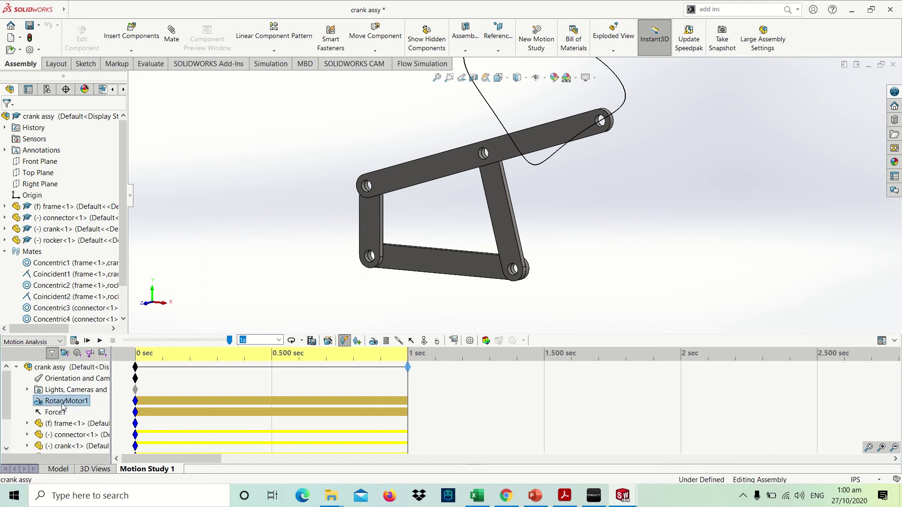
pyautogui.click(451, 341)
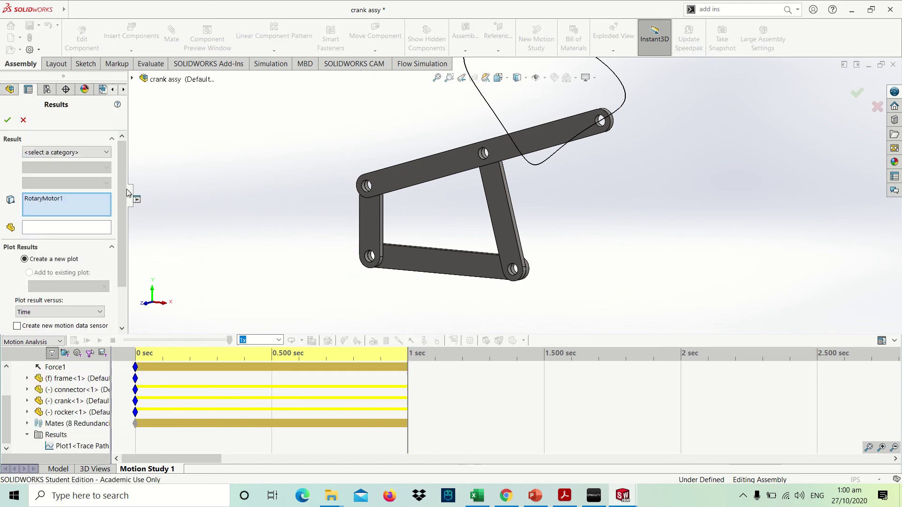
pyautogui.click(96, 152)
pyautogui.press('Escape')
pyautogui.click(40, 203)
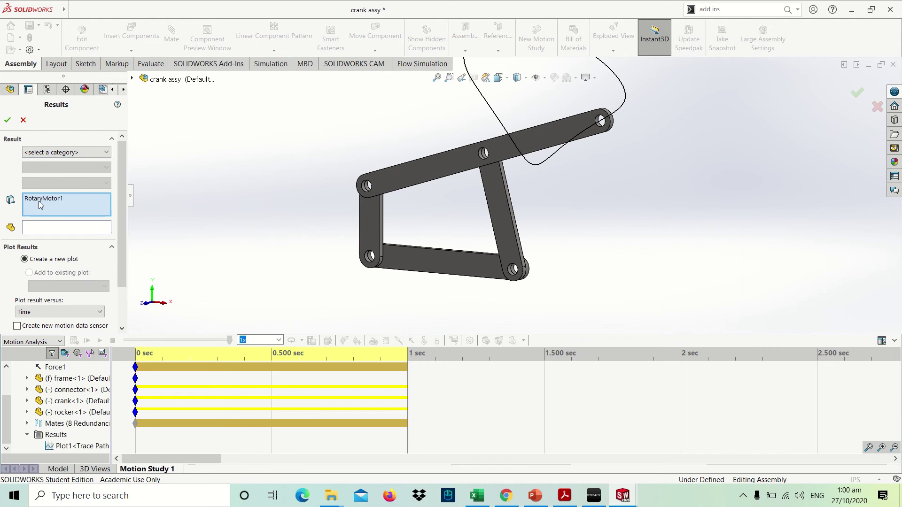
# Step: Plot RotaryMotor1's Forces > Motor Torque > Z Component as Plot2
pyautogui.click(69, 153)
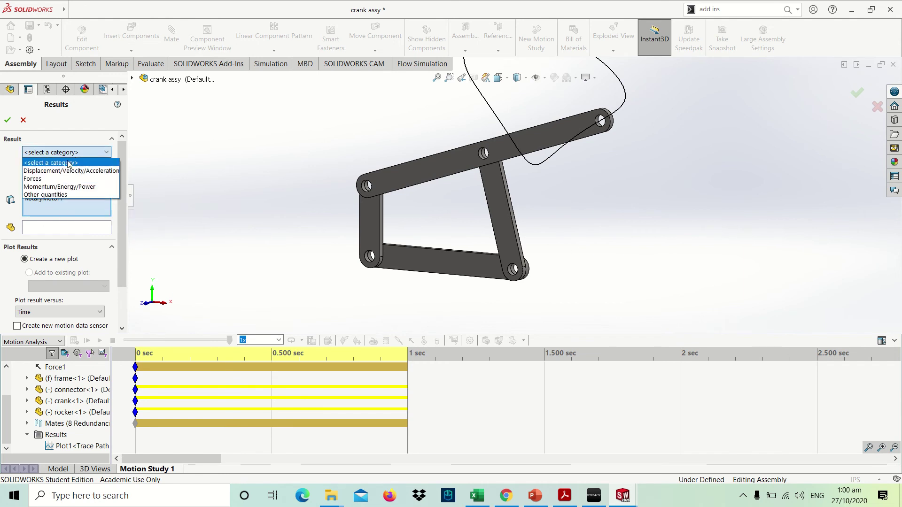
pyautogui.click(65, 179)
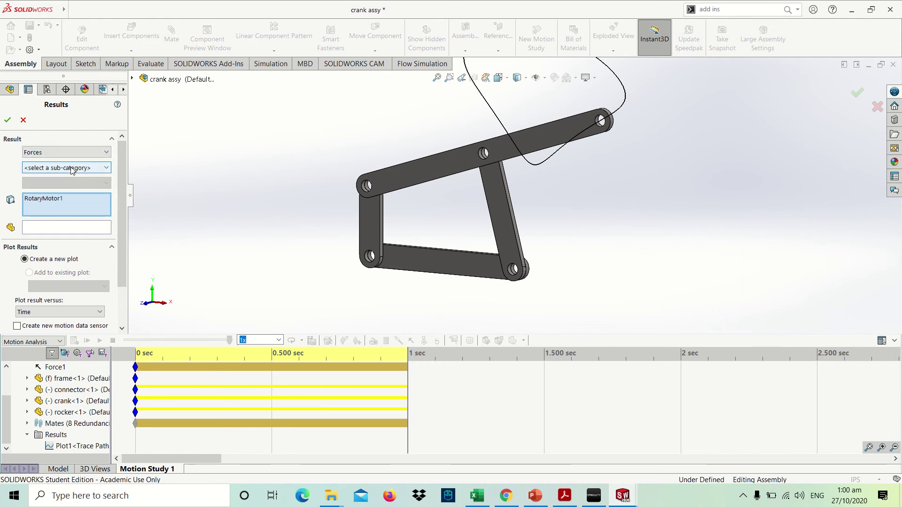
pyautogui.click(65, 168)
pyautogui.click(64, 194)
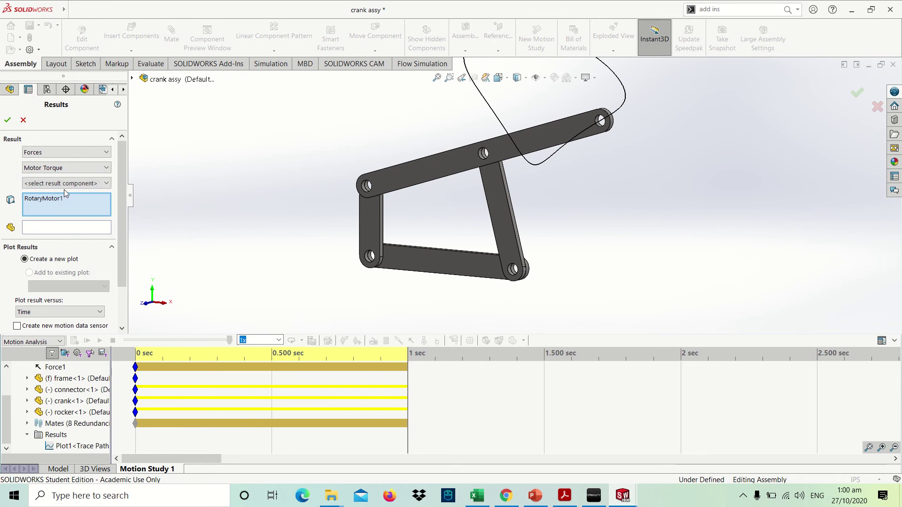
pyautogui.click(64, 184)
pyautogui.click(55, 218)
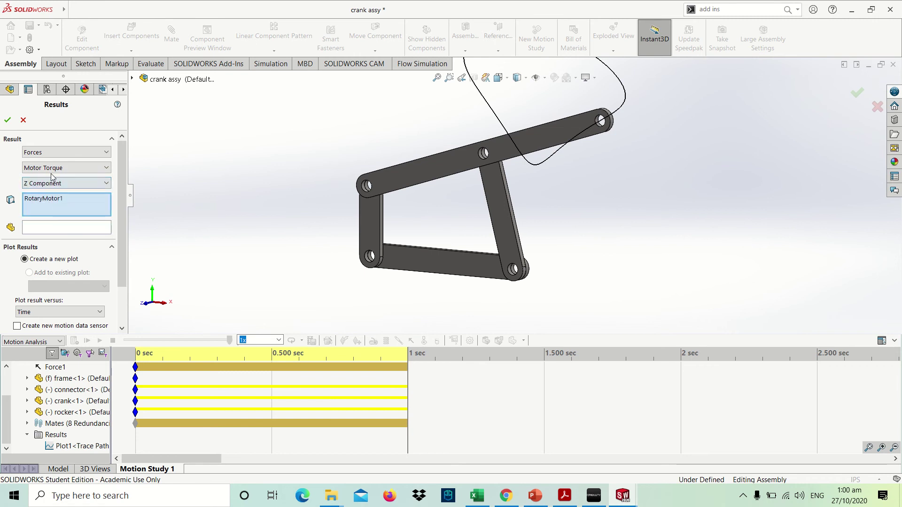
pyautogui.click(7, 119)
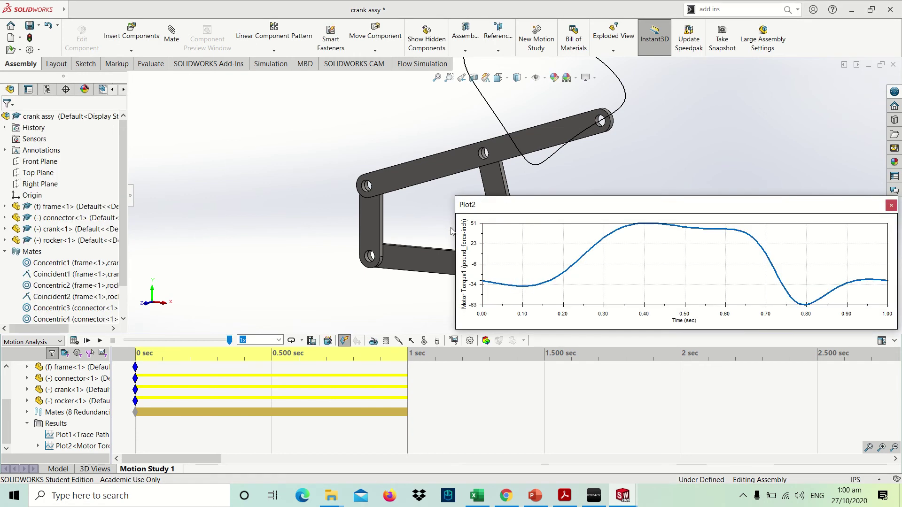
# Step: Switch to the front view and move and narrow the Plot2 torque graph to the upper left
pyautogui.click(332, 282)
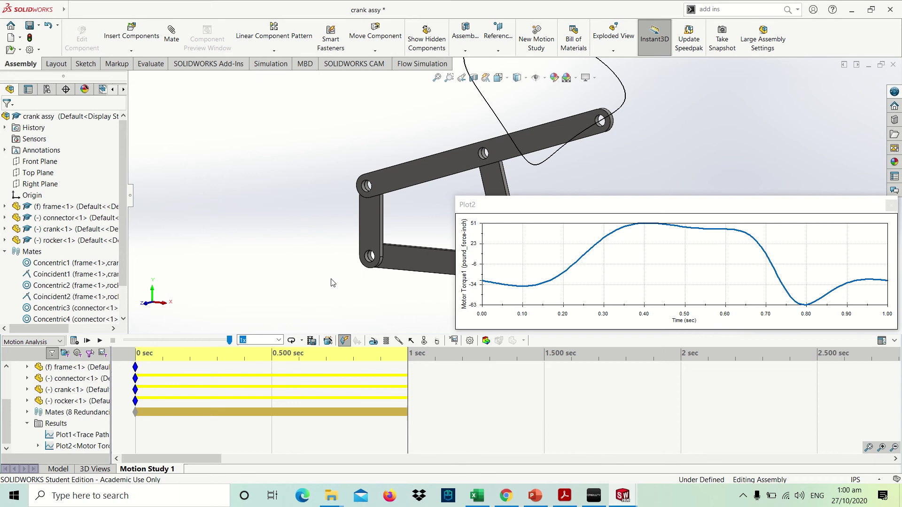
pyautogui.hotkey('ctrl', '1')
pyautogui.moveTo(633, 214); pyautogui.dragTo(220, 56)
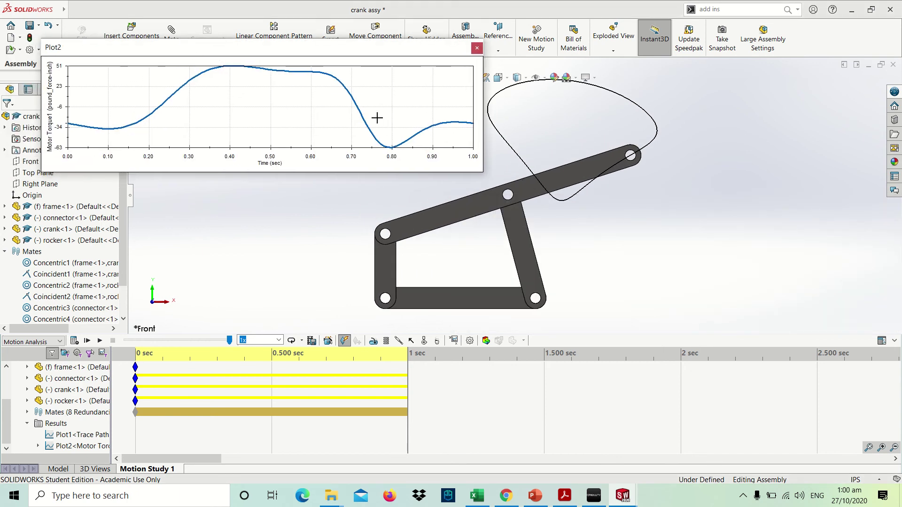
pyautogui.moveTo(484, 148); pyautogui.dragTo(393, 147)
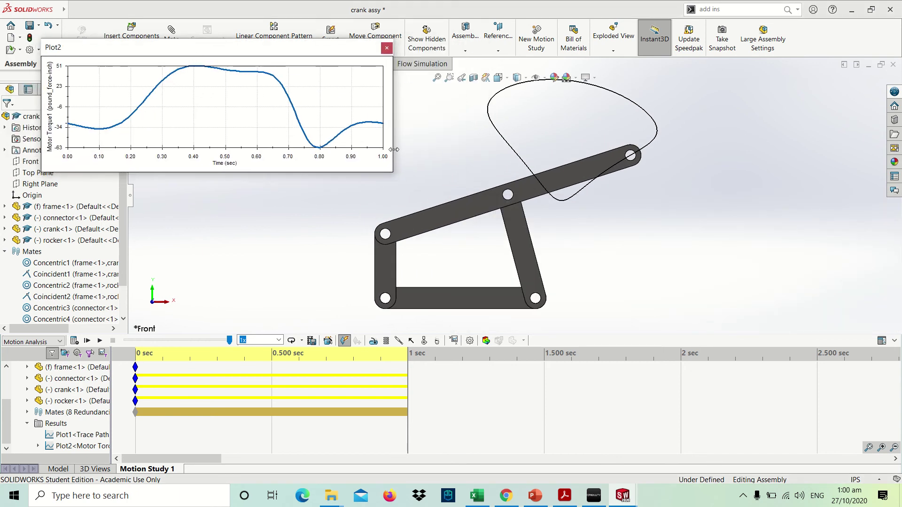
pyautogui.moveTo(324, 58); pyautogui.dragTo(370, 63)
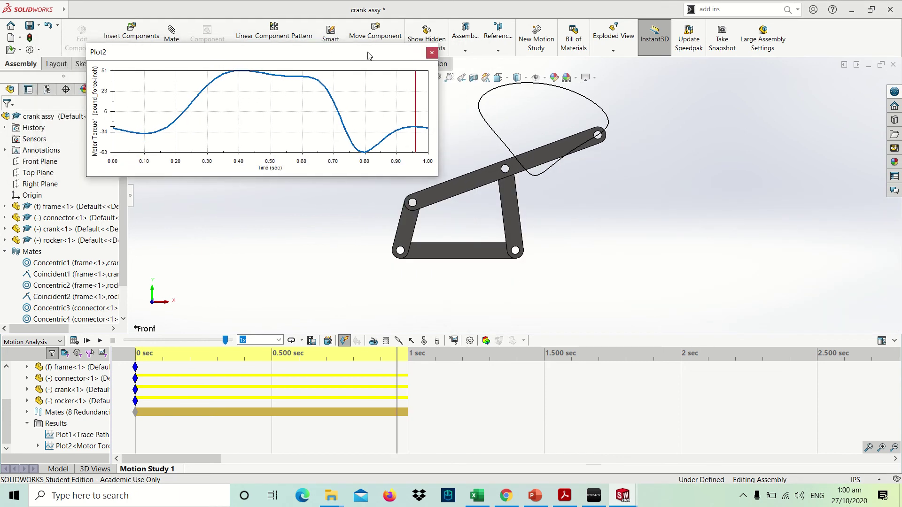
# Step: Replay the linkage motion and set the study time to 0.40 s
pyautogui.click(265, 267)
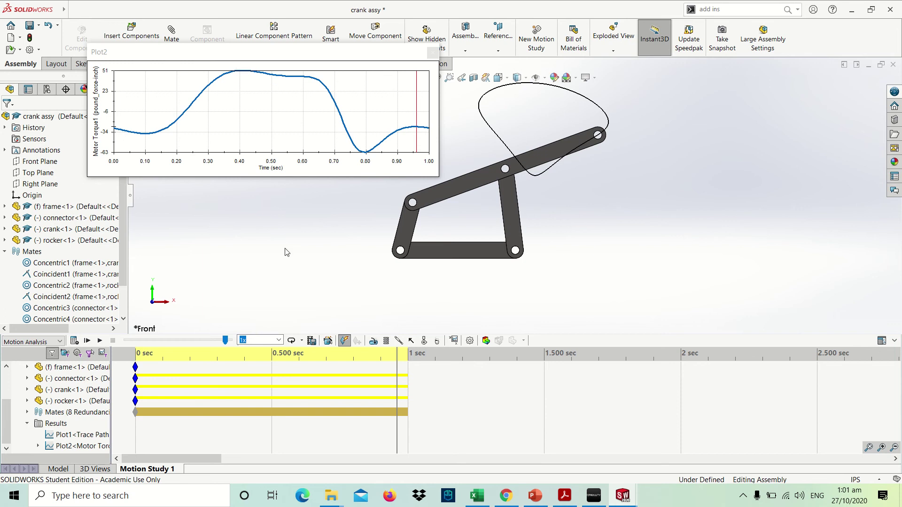
pyautogui.click(88, 340)
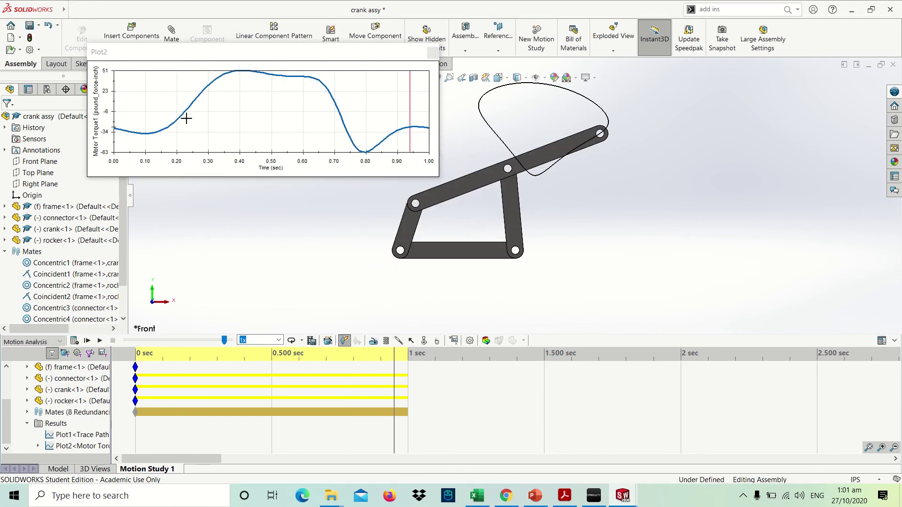
pyautogui.click(238, 73)
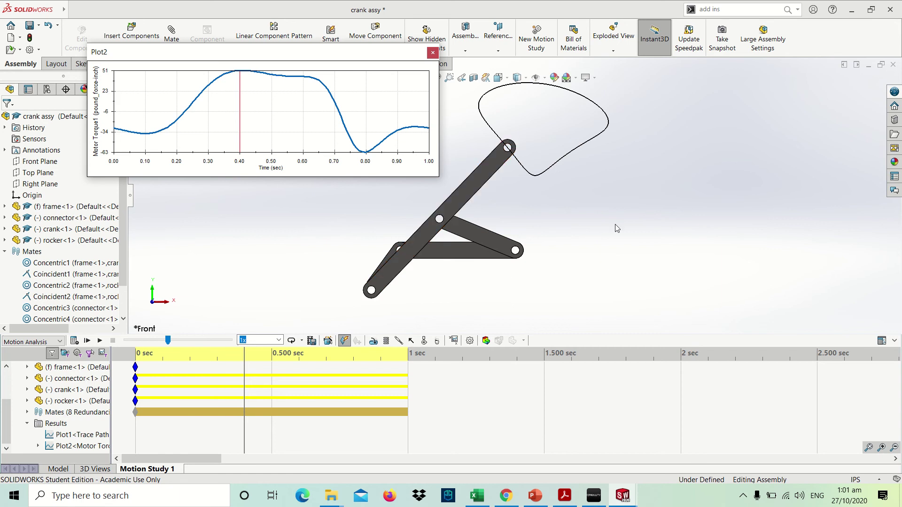
# Step: Scroll the tutorial PDF to the Export CSV instructions on page 17, then return to SOLIDWORKS
pyautogui.hotkey('alt', 'Tab')
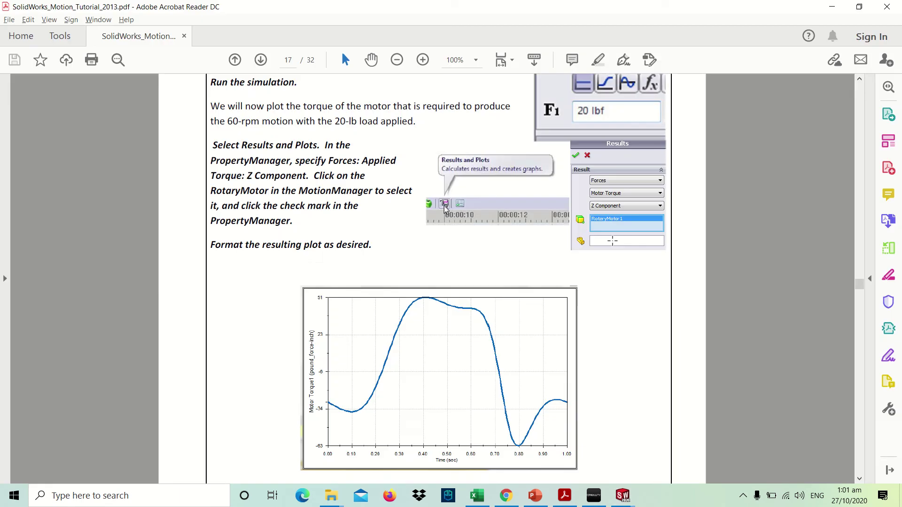
pyautogui.scroll(-5, 421, 300)
pyautogui.scroll(-5, 421, 301)
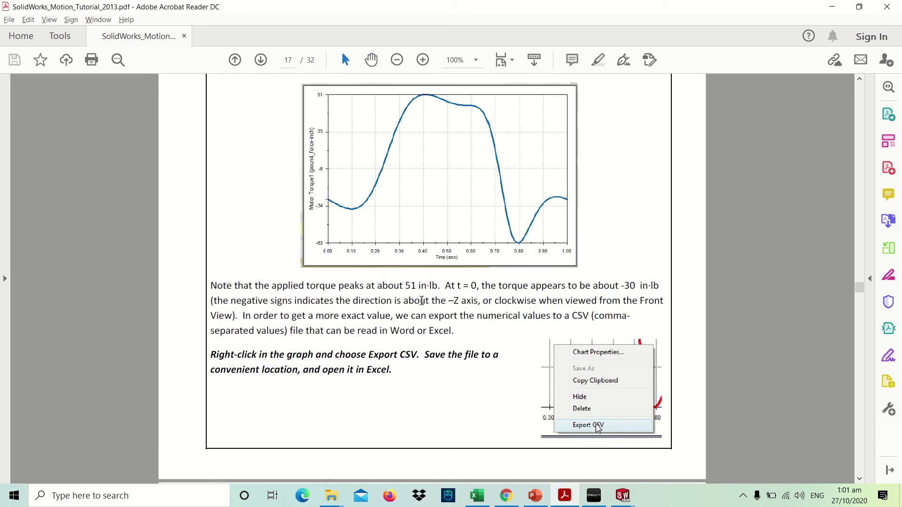
pyautogui.scroll(-1, 421, 300)
pyautogui.scroll(-2, 421, 301)
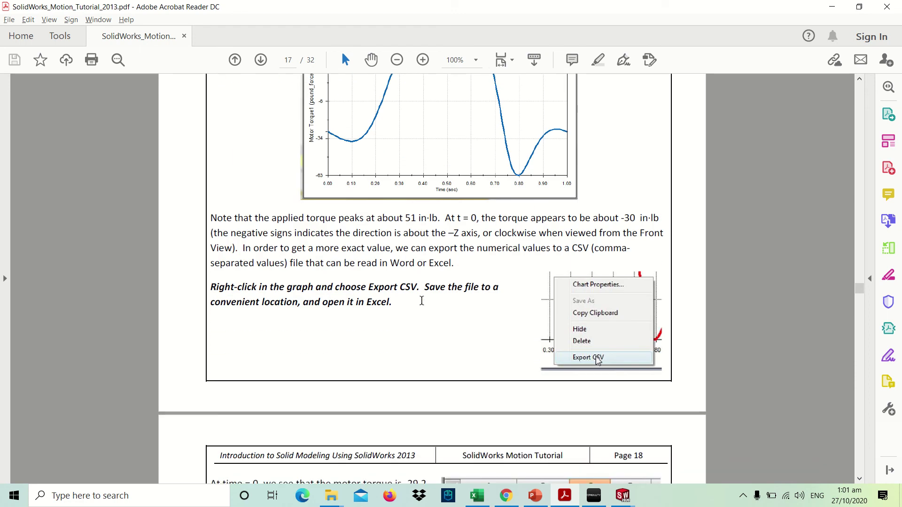
pyautogui.scroll(5, 422, 301)
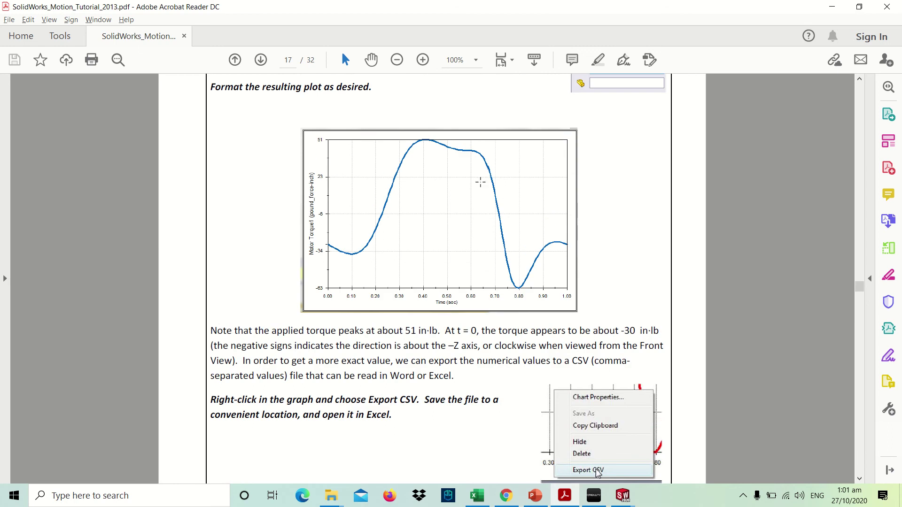
pyautogui.scroll(-2, 480, 181)
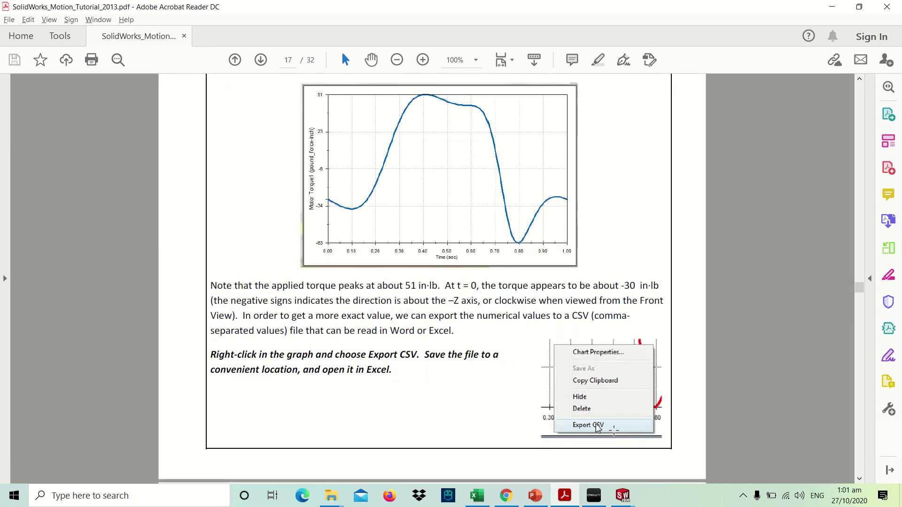
pyautogui.hotkey('alt', 'Tab')
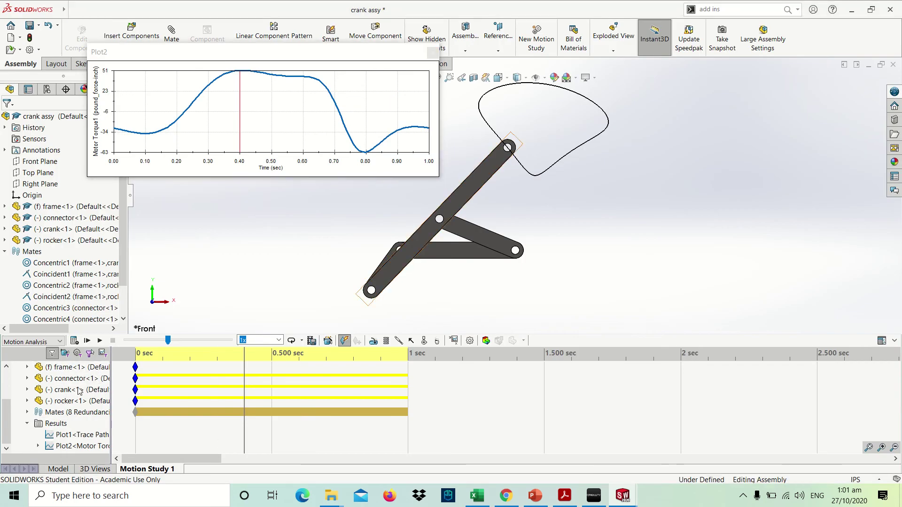
# Step: Inspect Plot2's right-click options without exporting, then switch back to the tutorial PDF
pyautogui.click(75, 446)
pyautogui.rightClick(75, 447)
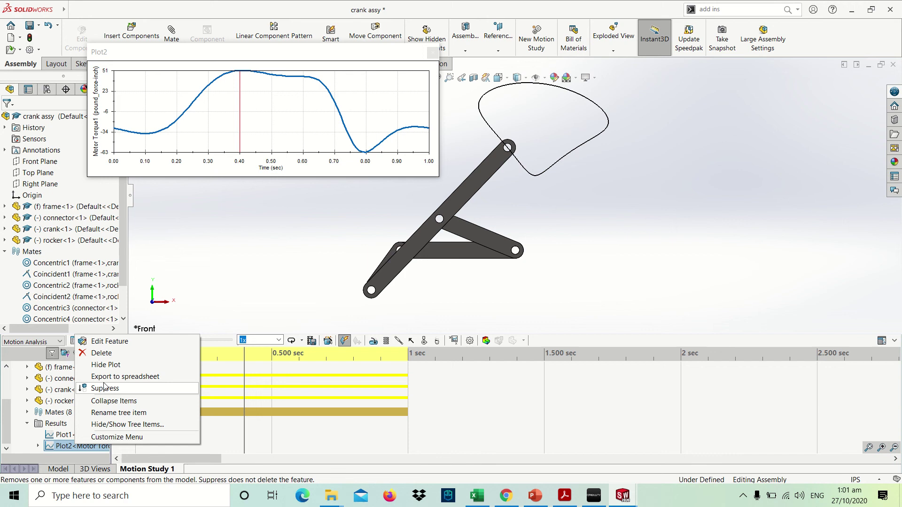
pyautogui.click(144, 378)
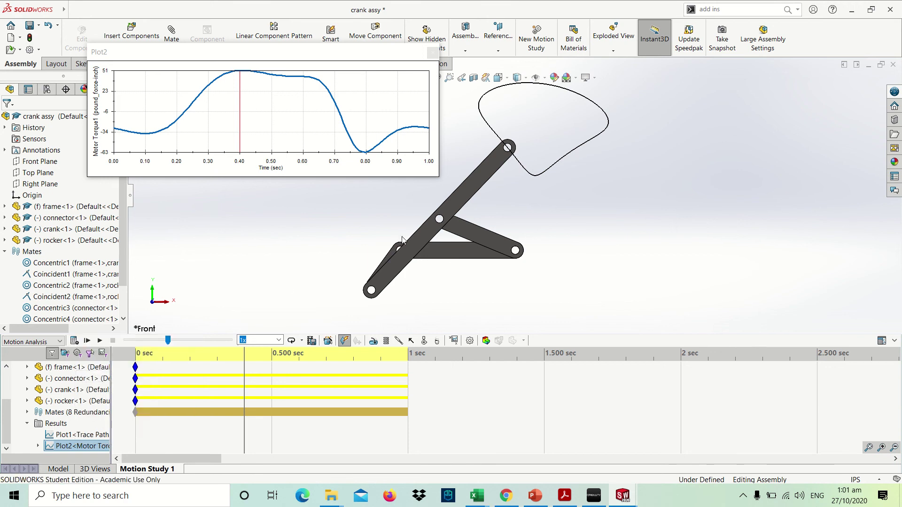
pyautogui.click(558, 231)
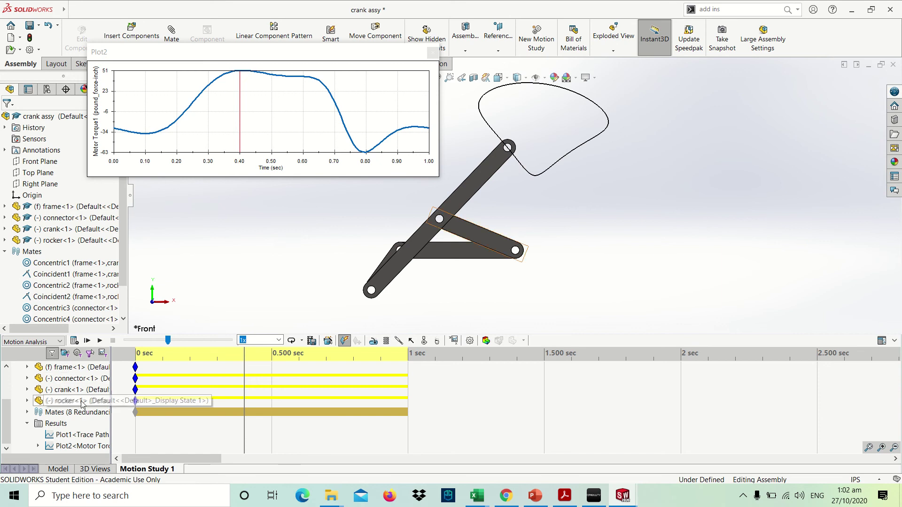
pyautogui.hotkey('alt', 'Tab')
# Step: Read page 18 on torque at time zero and the Gravity step, then return to SOLIDWORKS
pyautogui.scroll(-6, 472, 341)
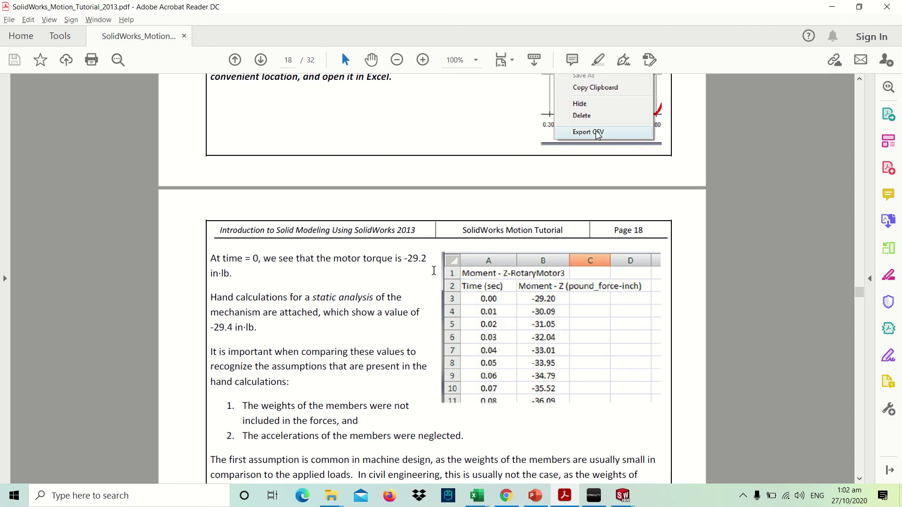
pyautogui.scroll(-3, 419, 272)
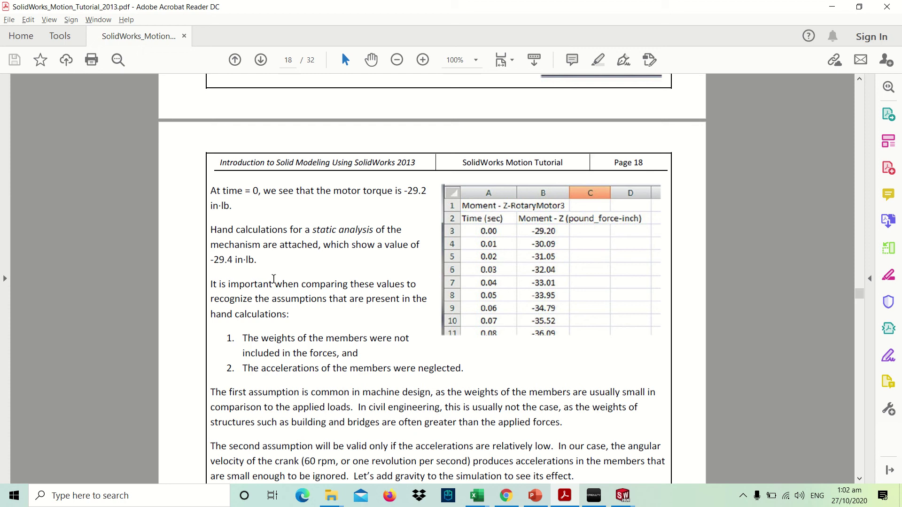
pyautogui.scroll(-1, 273, 279)
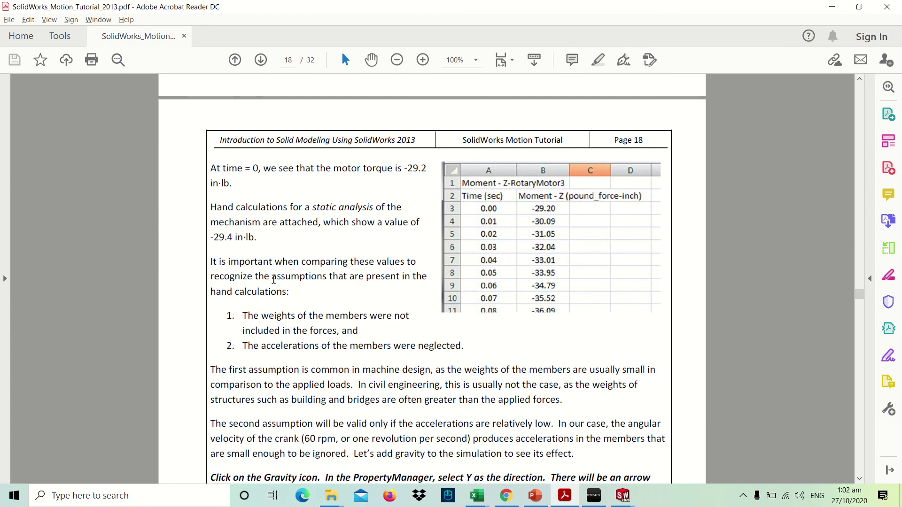
pyautogui.scroll(-2, 273, 280)
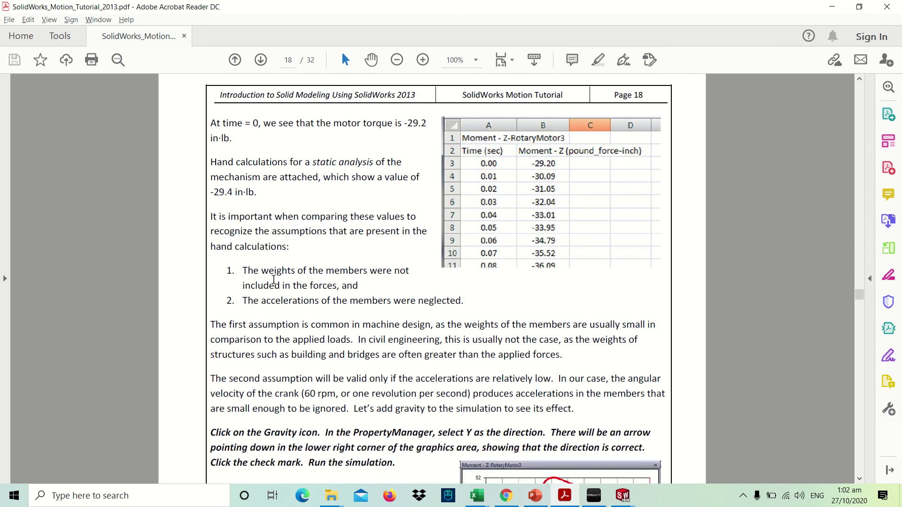
pyautogui.scroll(-8, 273, 279)
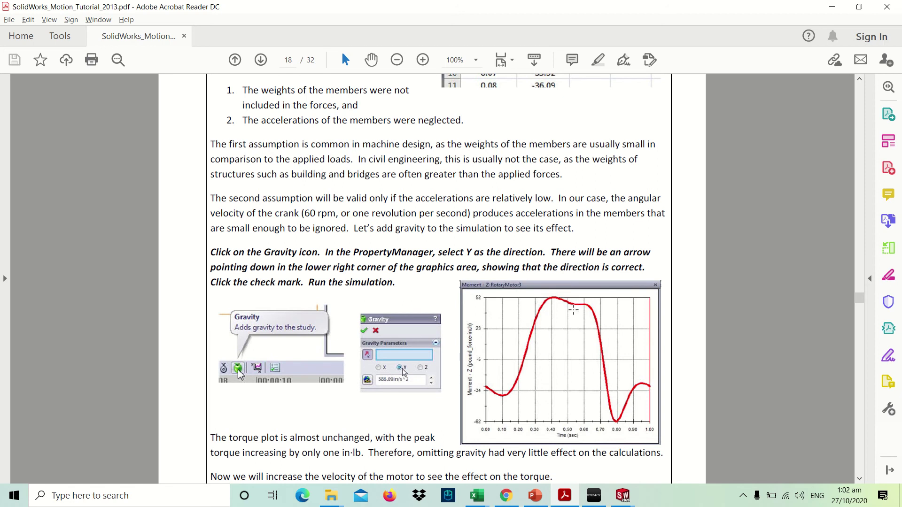
pyautogui.hotkey('alt', 'Tab')
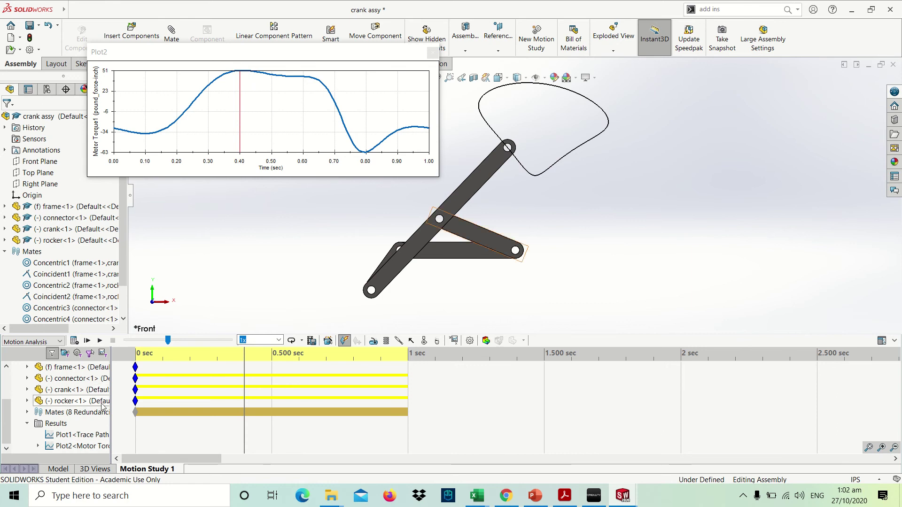
# Step: Rewind the study to 0 s and add gravity acting downward along Y
pyautogui.moveTo(167, 340); pyautogui.dragTo(126, 340)
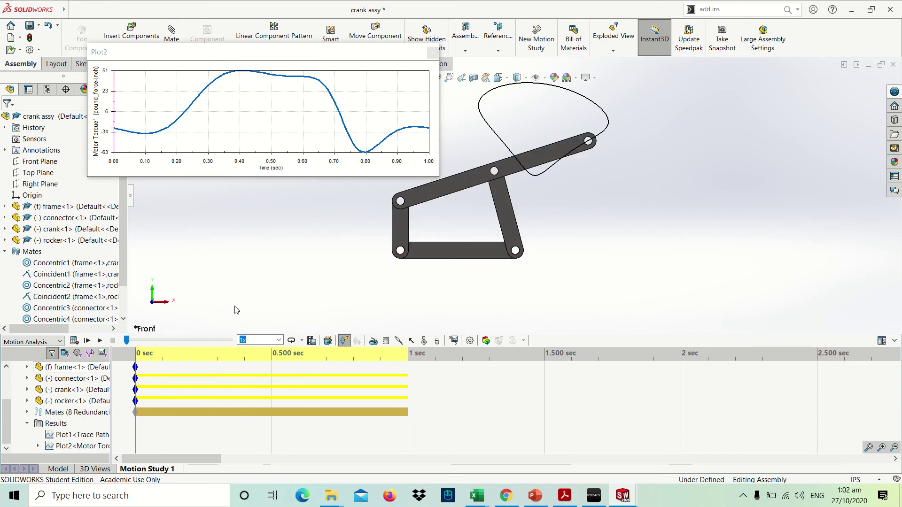
pyautogui.click(437, 341)
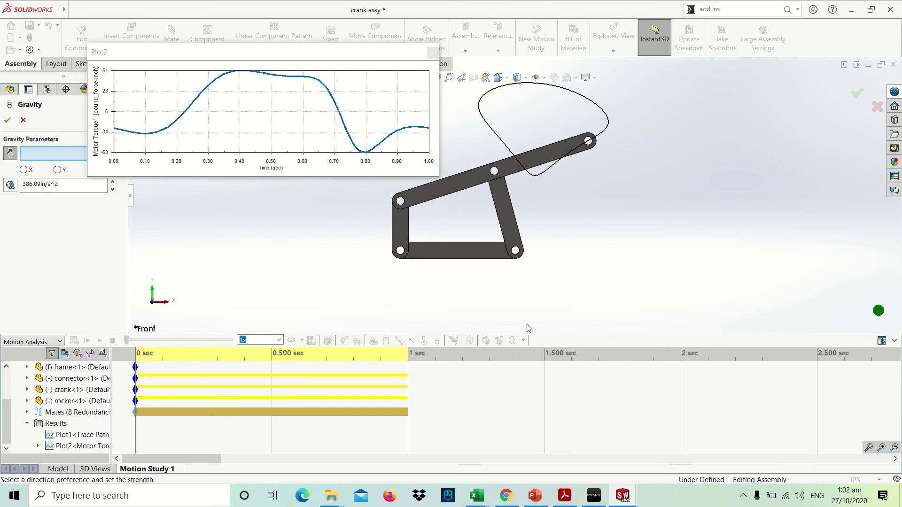
pyautogui.moveTo(826, 235)
pyautogui.mouseDown(button='middle')
pyautogui.moveTo(805, 302)
pyautogui.moveTo(846, 314)
pyautogui.moveTo(798, 301)
pyautogui.mouseUp(button='middle')
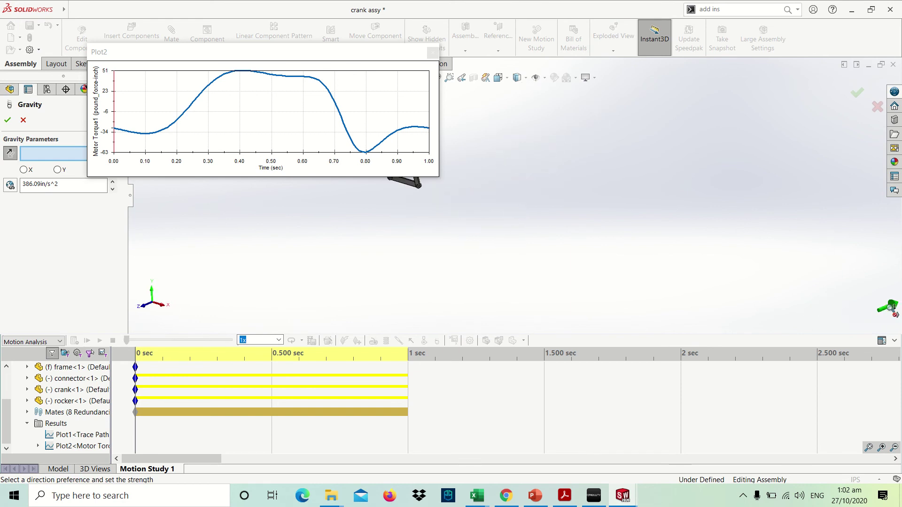
pyautogui.click(57, 170)
pyautogui.scroll(1, 799, 277)
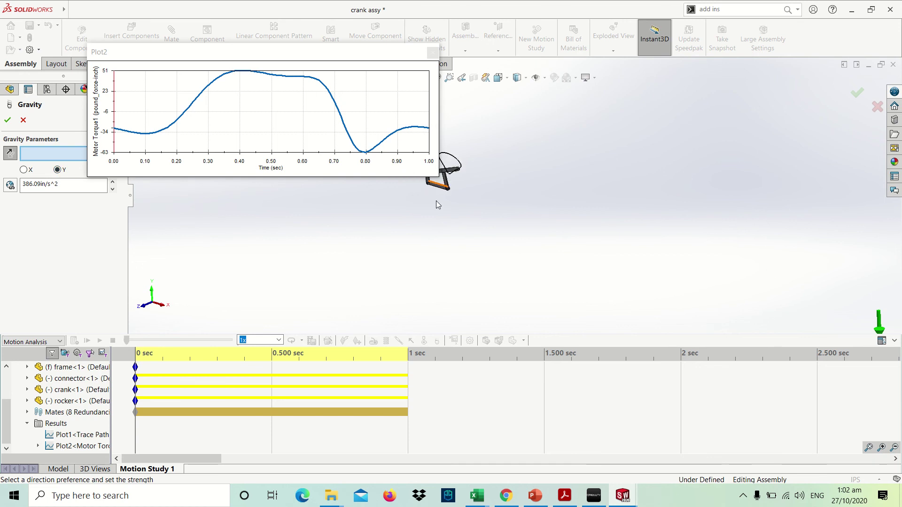
pyautogui.hotkey('ctrl', '1')
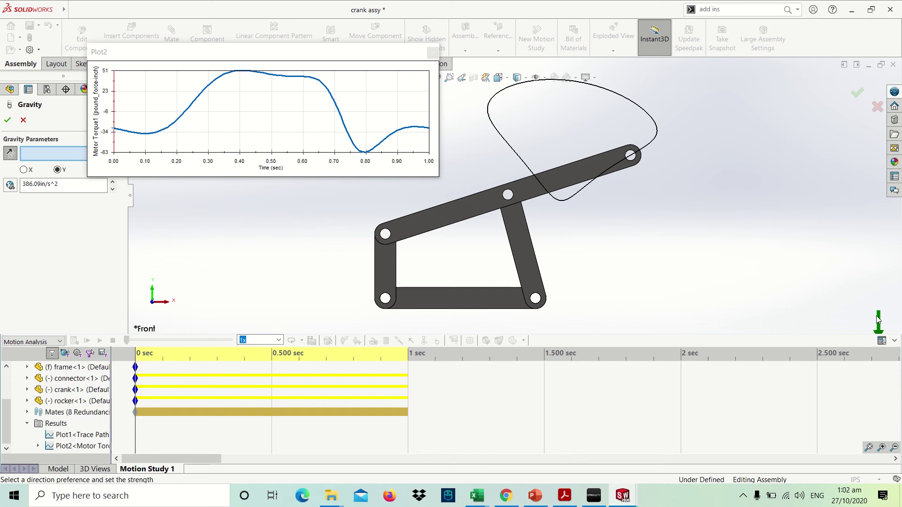
# Step: Accept the gravity setting and recalculate, raising the Plot2 peak torque to 52
pyautogui.moveTo(852, 333); pyautogui.dragTo(855, 347)
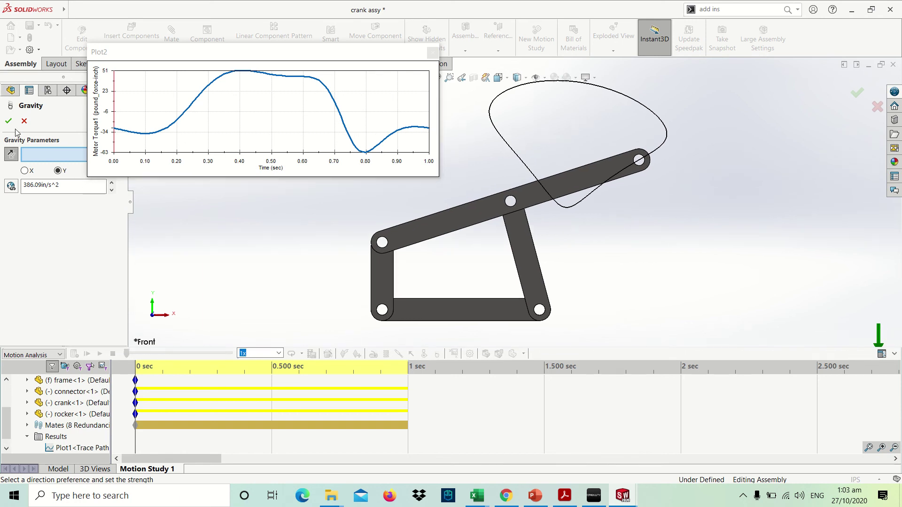
pyautogui.moveTo(151, 55); pyautogui.dragTo(222, 43)
pyautogui.click(8, 158)
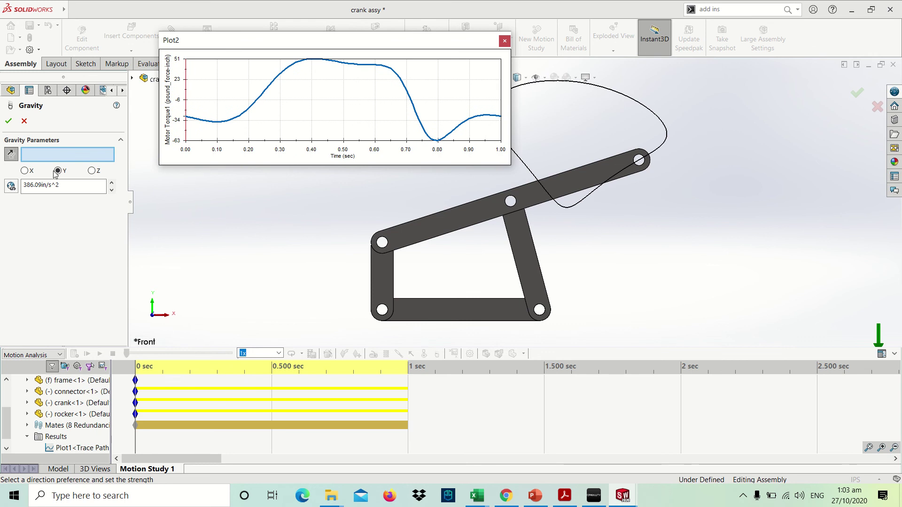
pyautogui.click(24, 121)
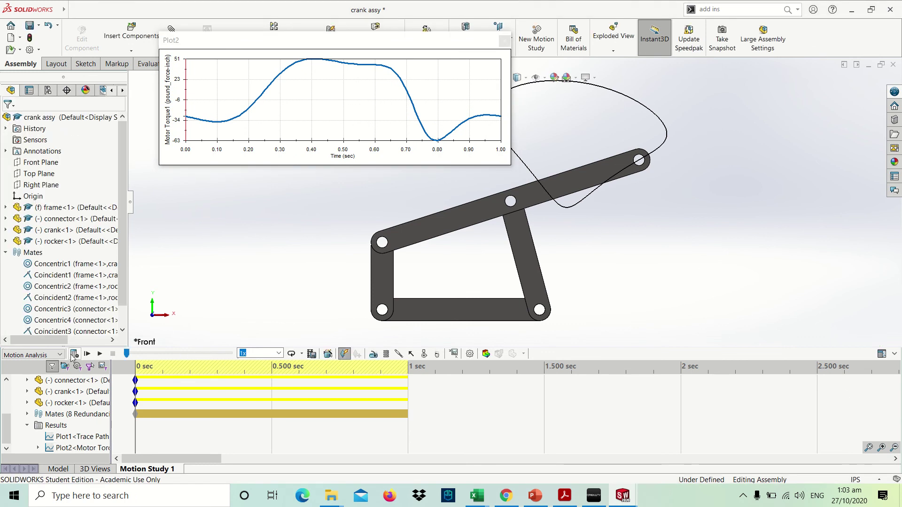
pyautogui.click(74, 354)
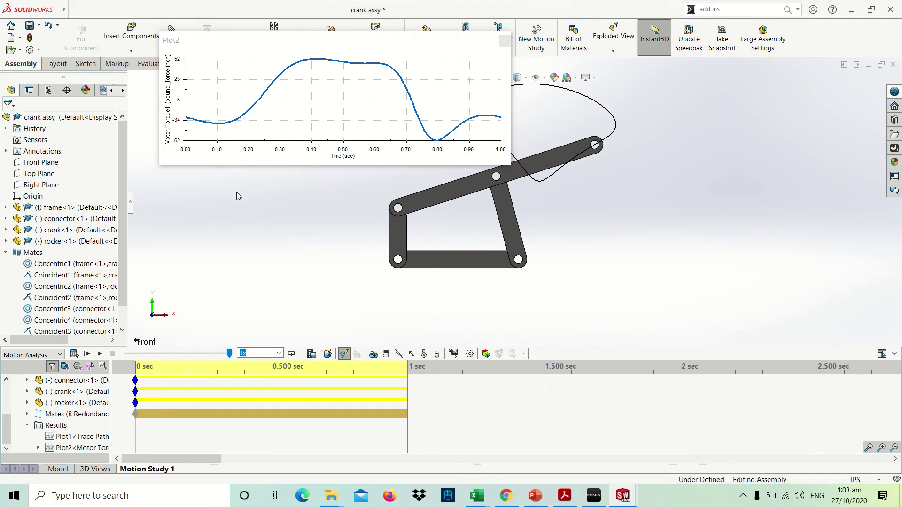
pyautogui.hotkey('alt', 'Tab')
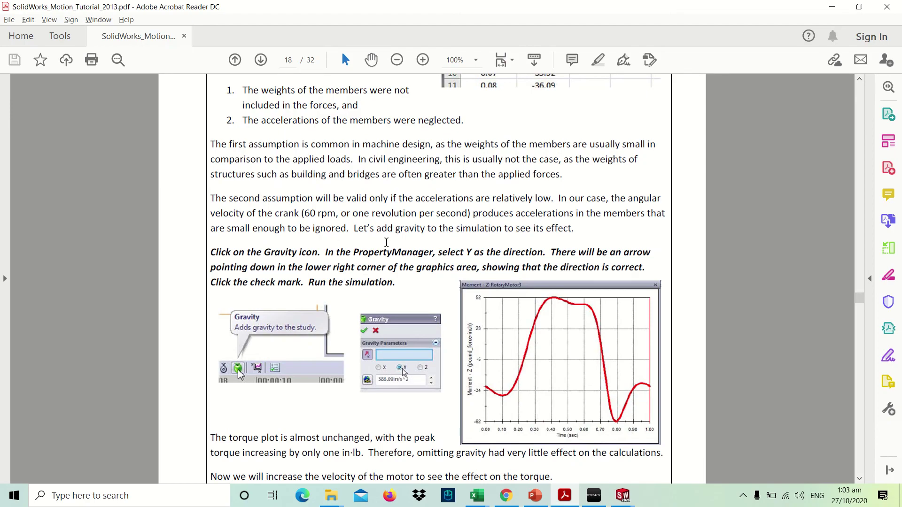
# Step: Scroll to page 19's steps for shortening the study to 0.1 second, then return to SOLIDWORKS
pyautogui.scroll(-5, 386, 242)
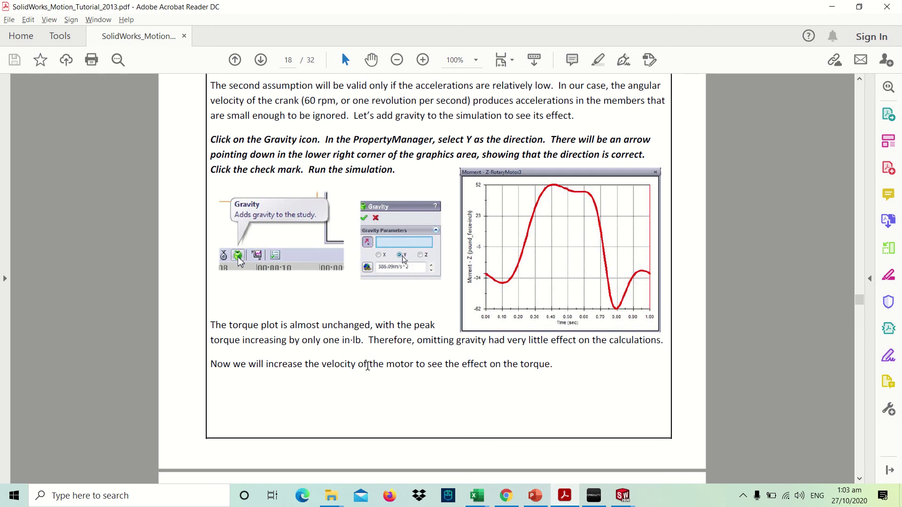
pyautogui.scroll(-10, 368, 366)
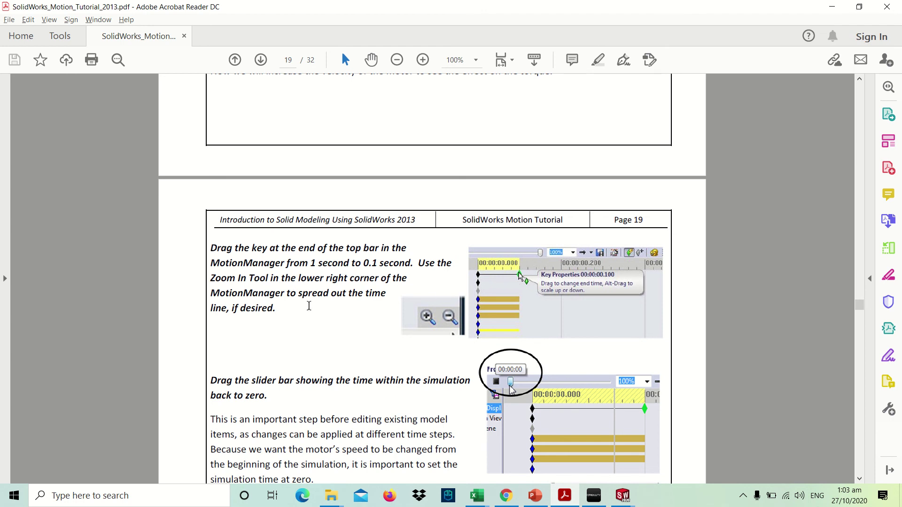
pyautogui.hotkey('alt', 'Tab')
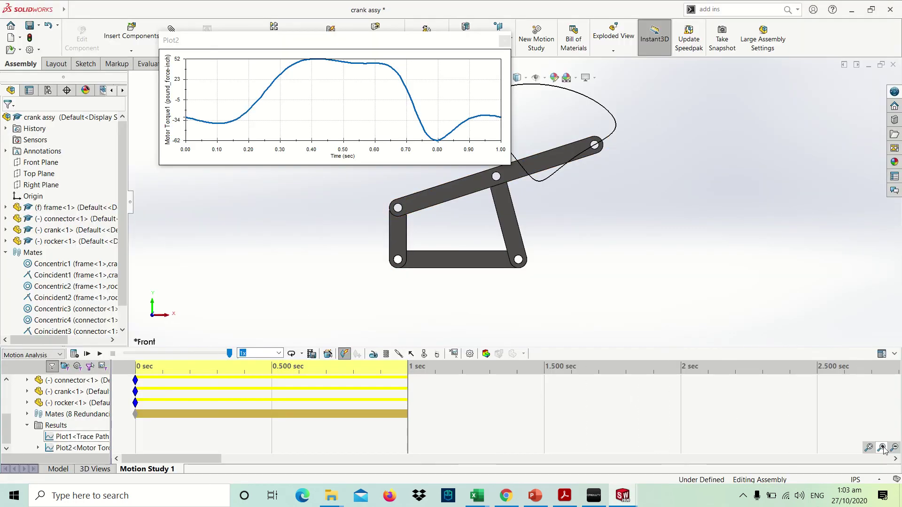
# Step: Rewind the motion study time slider to 0 sec
pyautogui.click(882, 448)
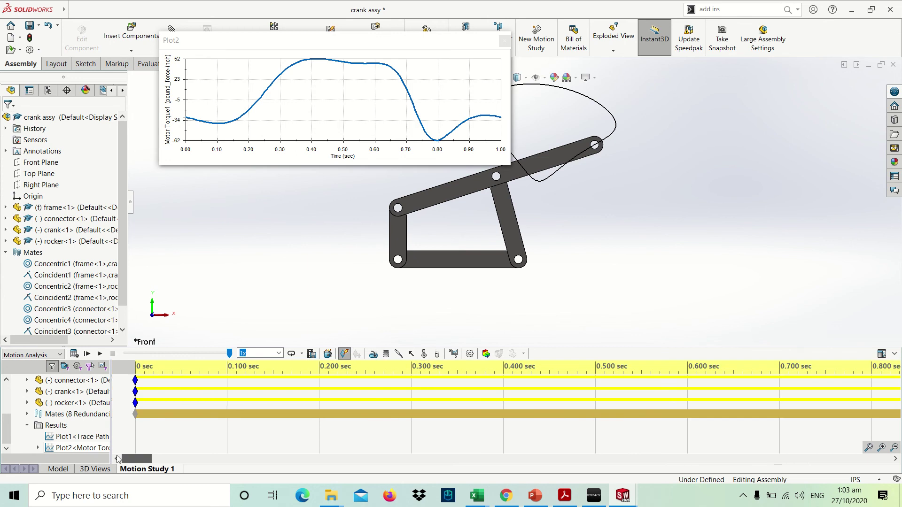
pyautogui.moveTo(124, 458); pyautogui.dragTo(131, 458)
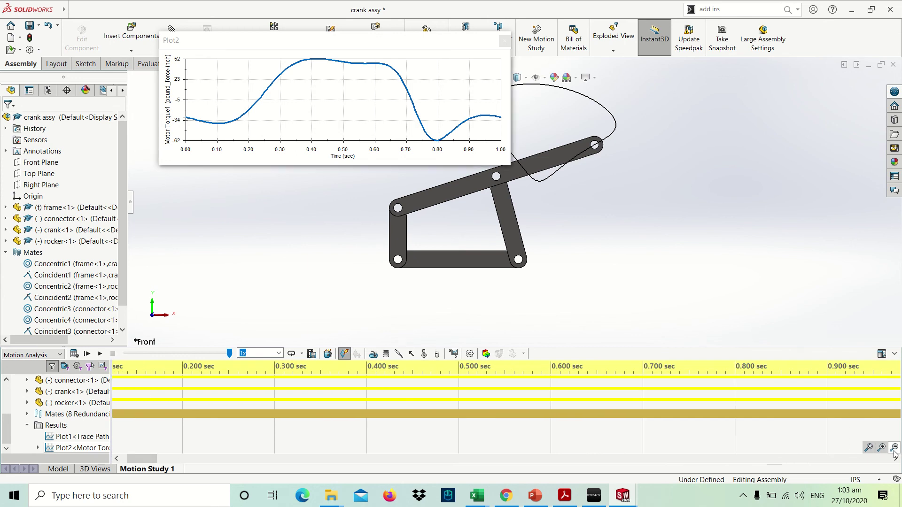
pyautogui.click(894, 447)
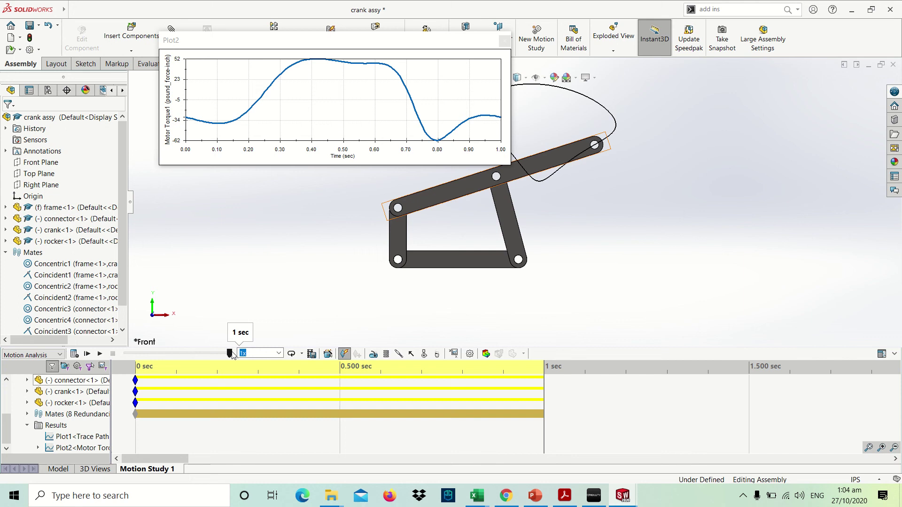
pyautogui.moveTo(229, 353); pyautogui.dragTo(126, 353)
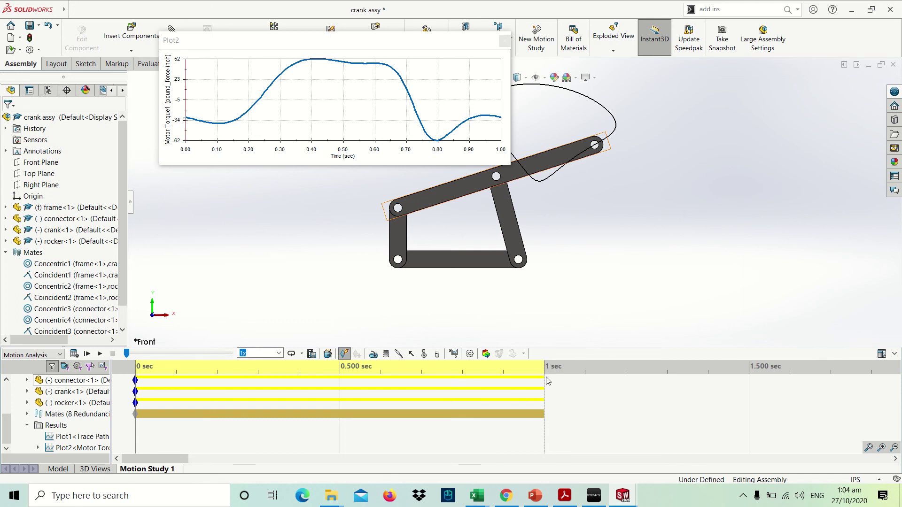
# Step: Change the end key point time from 1 sec to 0.1 sec
pyautogui.scroll(3, 545, 380)
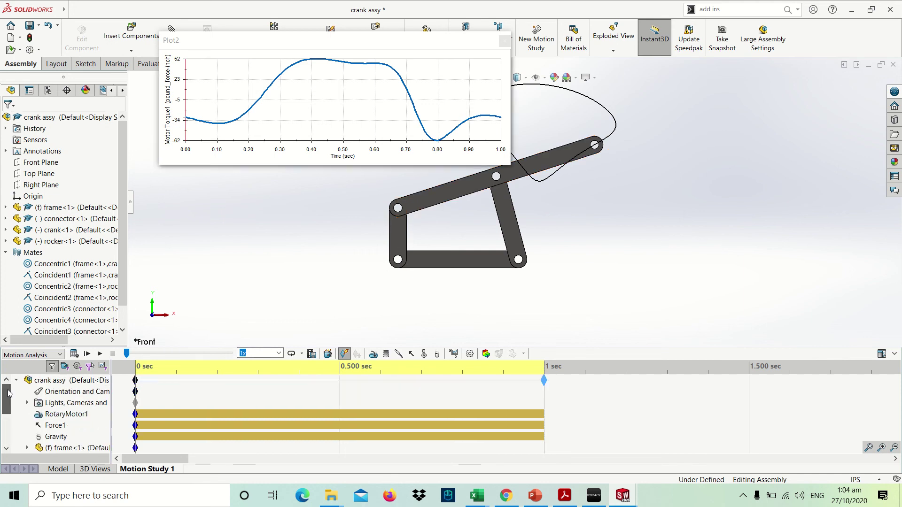
pyautogui.click(544, 380)
pyautogui.rightClick(544, 380)
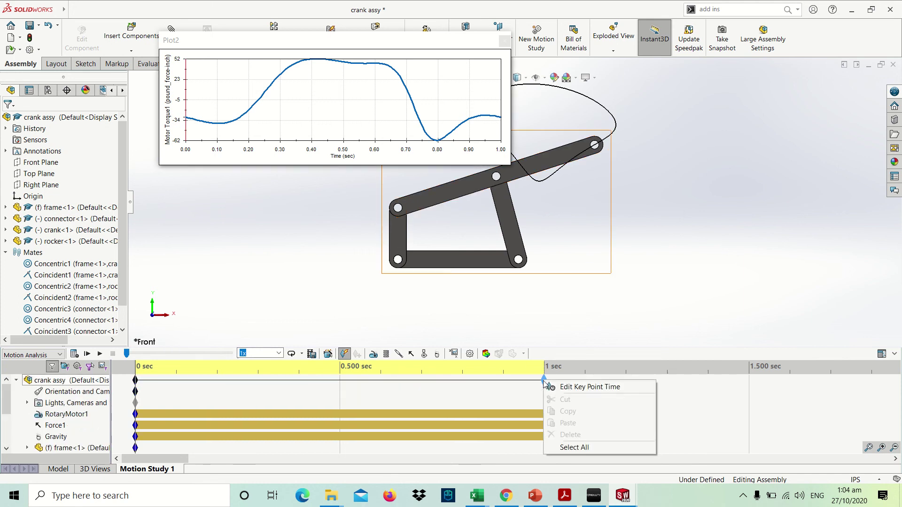
pyautogui.click(587, 387)
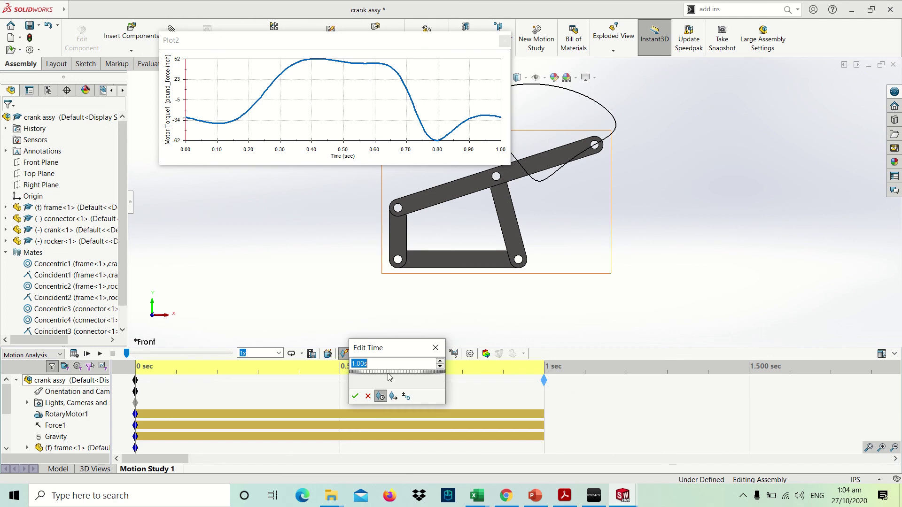
pyautogui.write('.1')
pyautogui.click(355, 396)
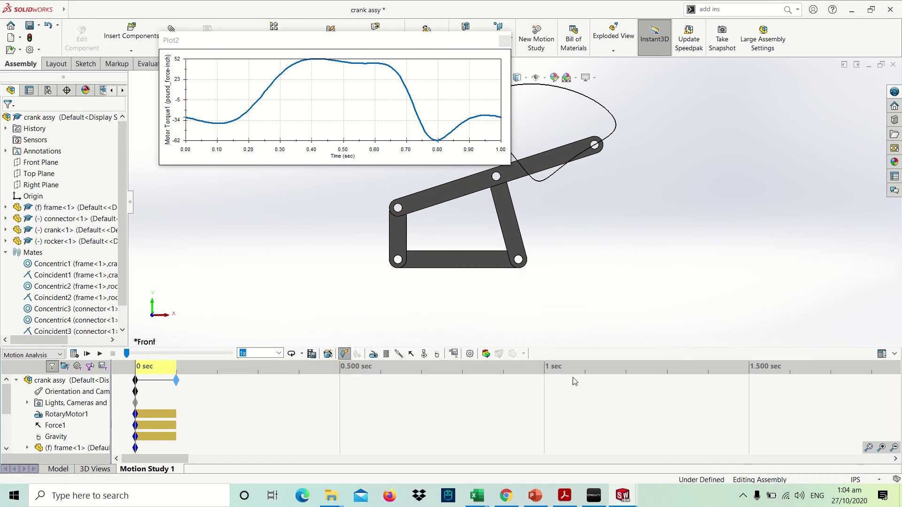
# Step: Zoom the timeline to 0.1 sec, recalculate, and turn off the playback warning
pyautogui.click(881, 447)
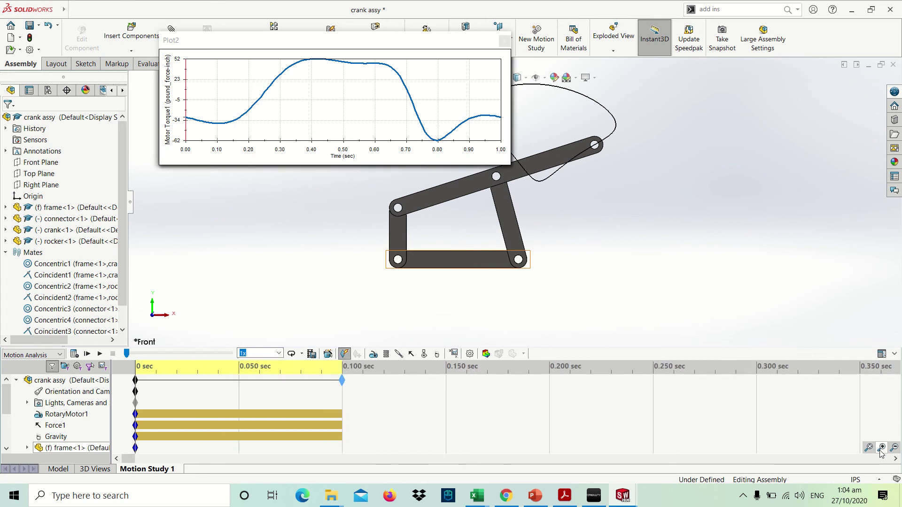
pyautogui.click(73, 353)
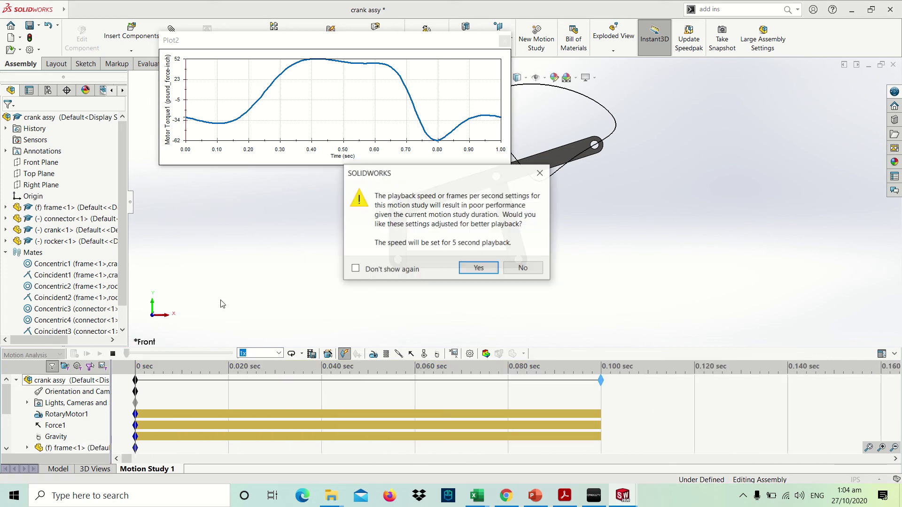
pyautogui.click(376, 272)
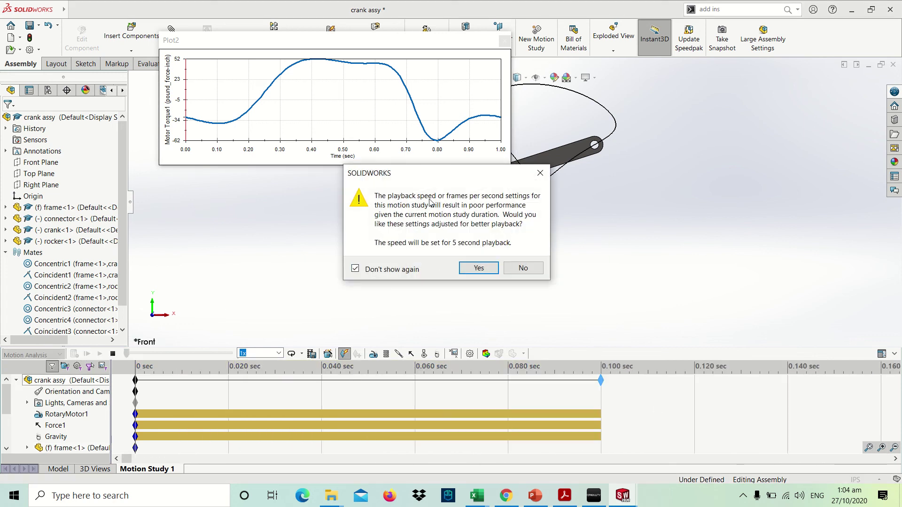
# Step: Accept 5-second playback, check the tutorial PDF, and return the time slider to 0 sec
pyautogui.click(478, 268)
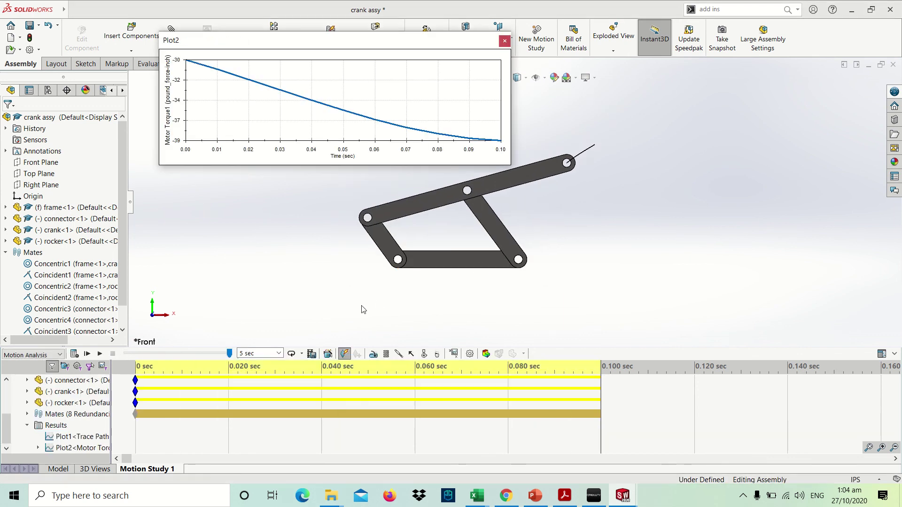
pyautogui.hotkey('alt', 'Tab')
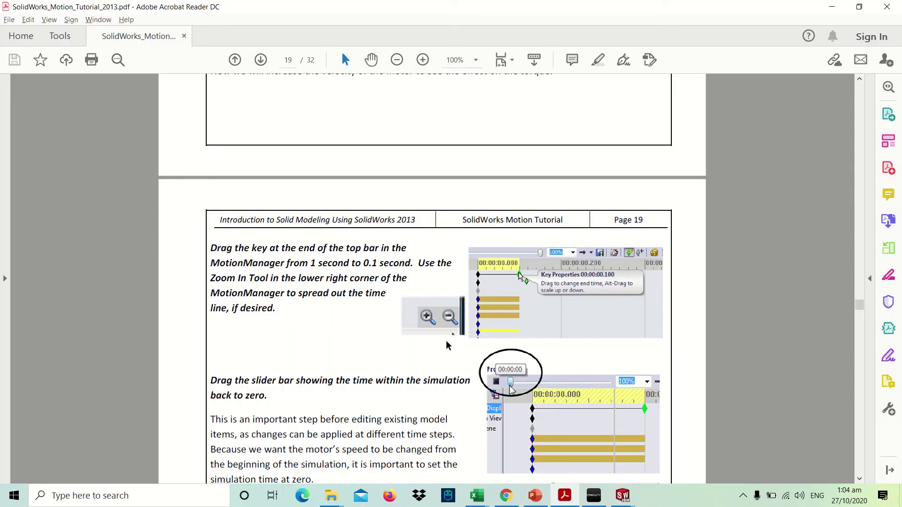
pyautogui.scroll(-5, 445, 341)
pyautogui.scroll(-3, 445, 340)
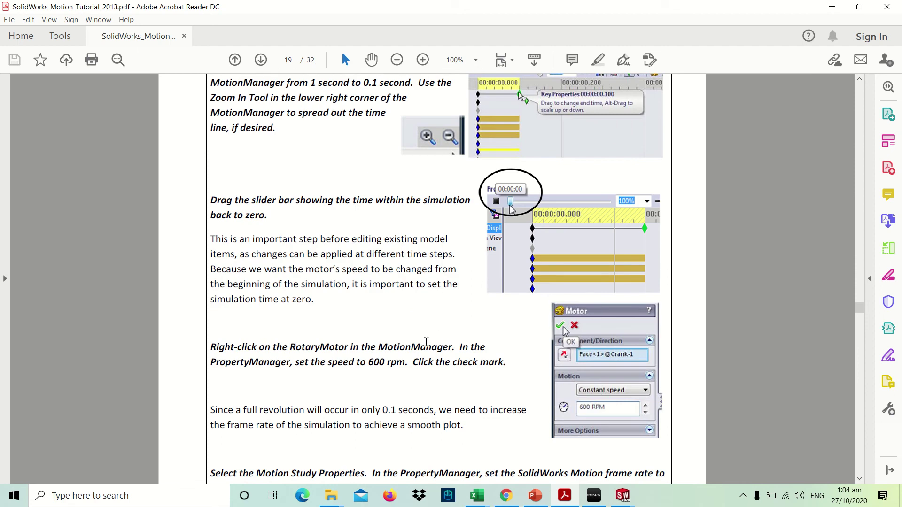
pyautogui.hotkey('alt', 'Tab')
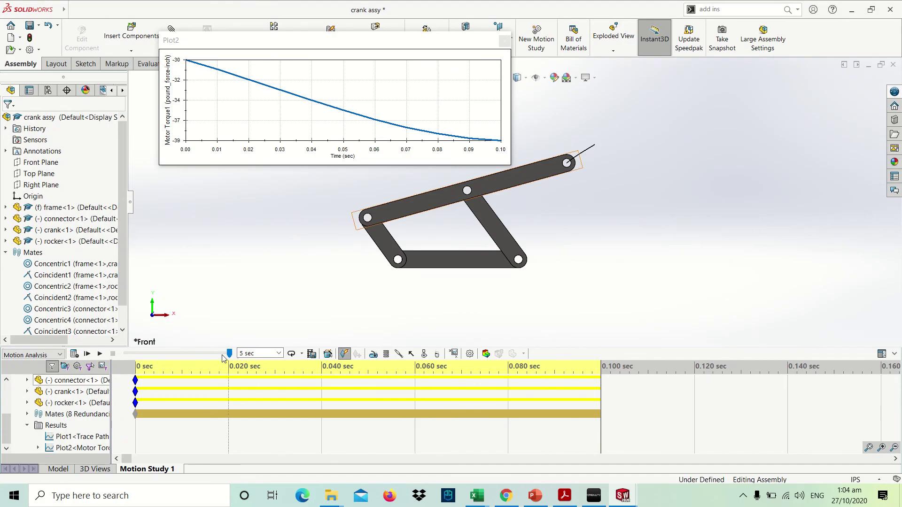
pyautogui.click(198, 356)
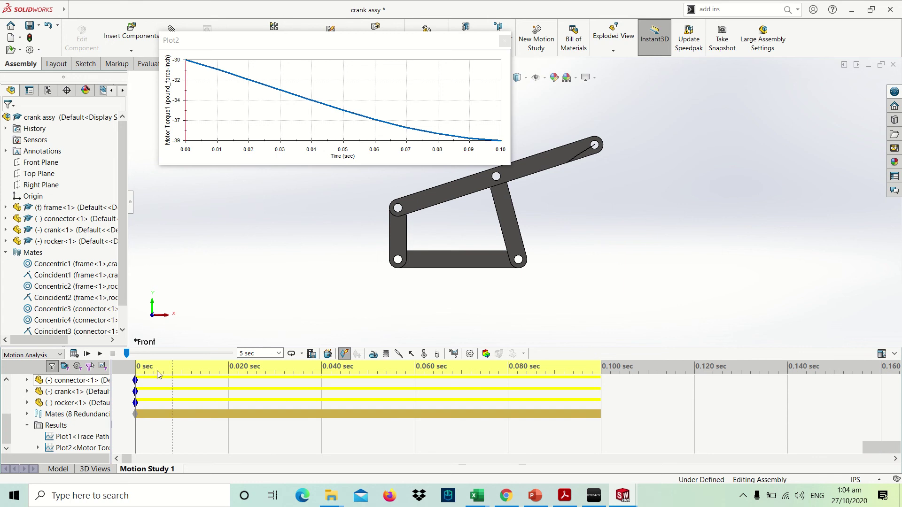
pyautogui.moveTo(8, 428); pyautogui.dragTo(8, 397)
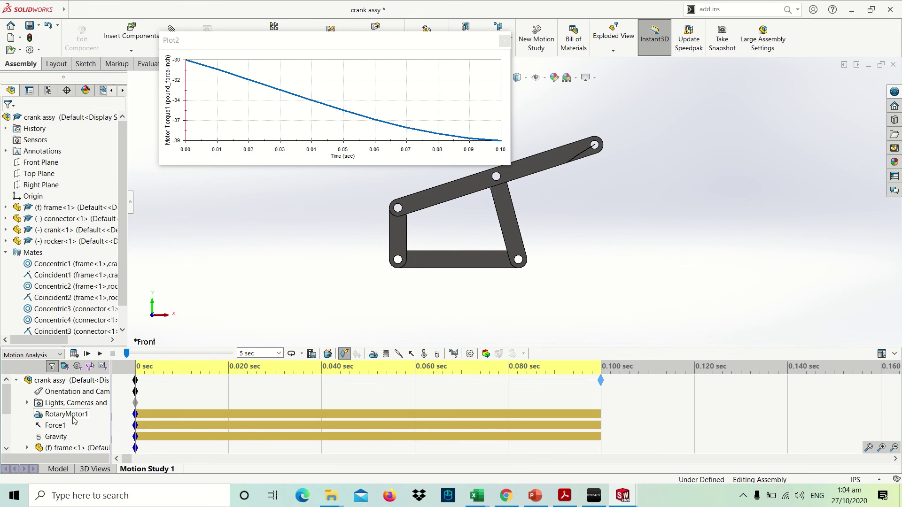
# Step: Edit RotaryMotor1 to run at a constant 600 RPM instead of 60 RPM
pyautogui.rightClick(53, 419)
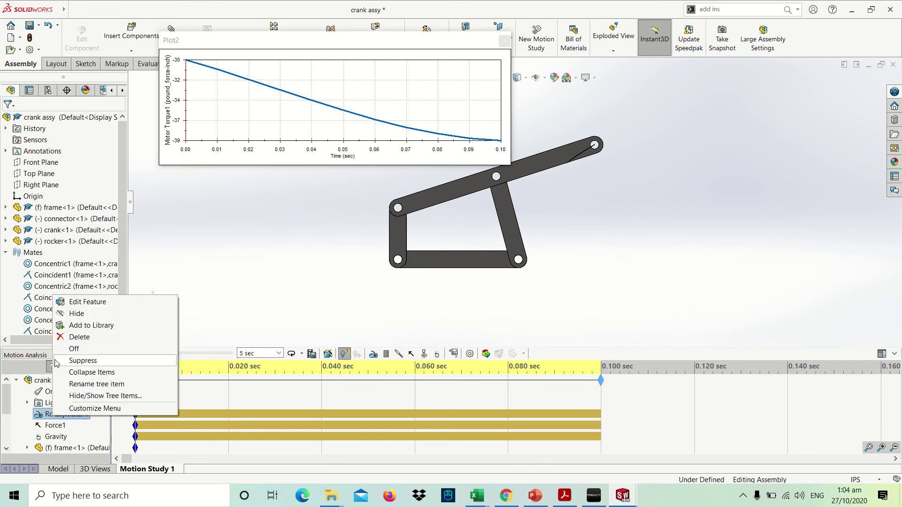
pyautogui.click(77, 303)
pyautogui.click(82, 240)
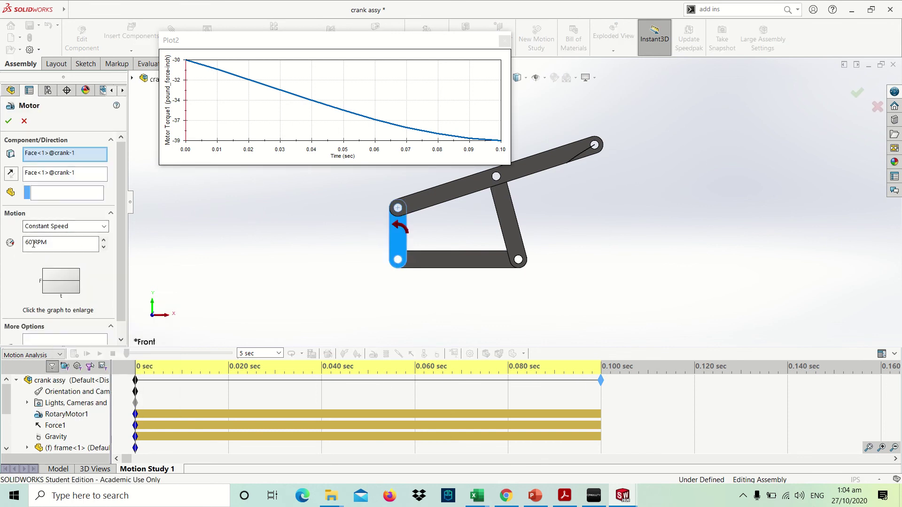
pyautogui.write('0')
pyautogui.click(8, 121)
# Step: Read tutorial page 19's 600 rpm and 1000 frames/second steps, then return to SOLIDWORKS
pyautogui.hotkey('alt', 'Tab')
pyautogui.scroll(1, 295, 311)
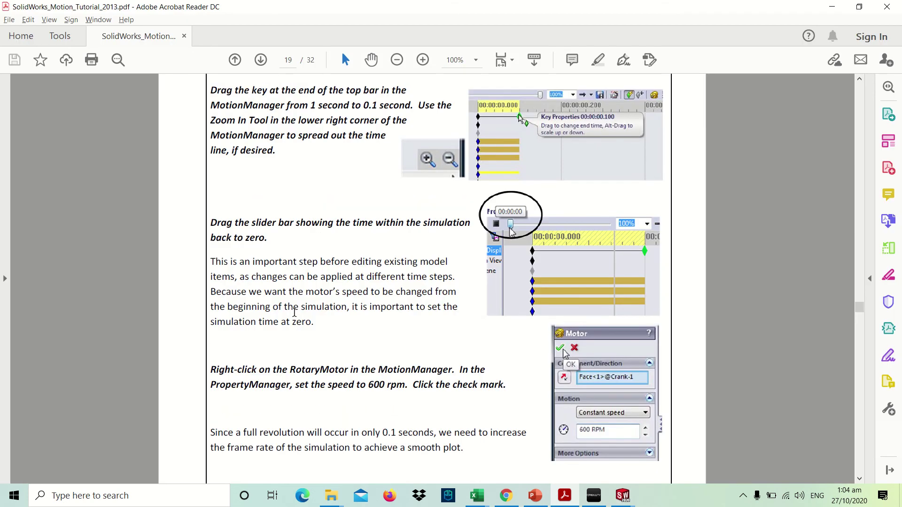
pyautogui.scroll(-1, 294, 312)
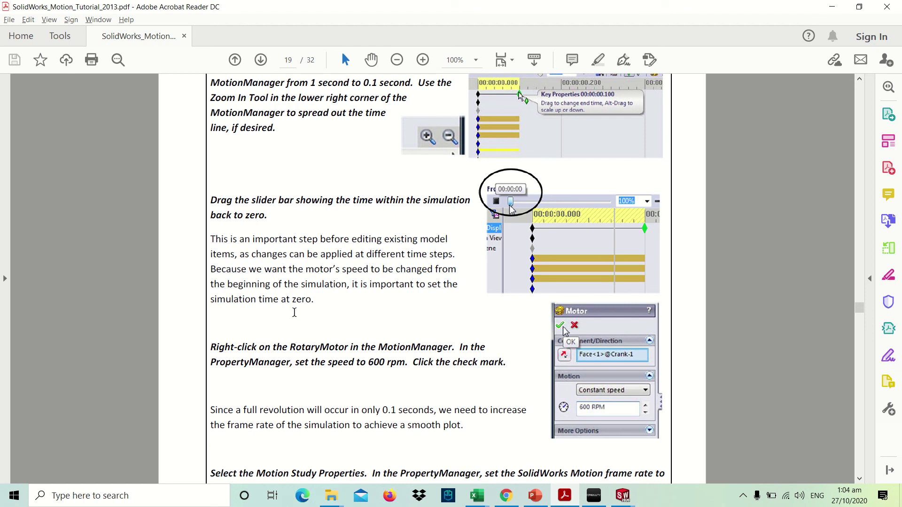
pyautogui.scroll(-4, 294, 312)
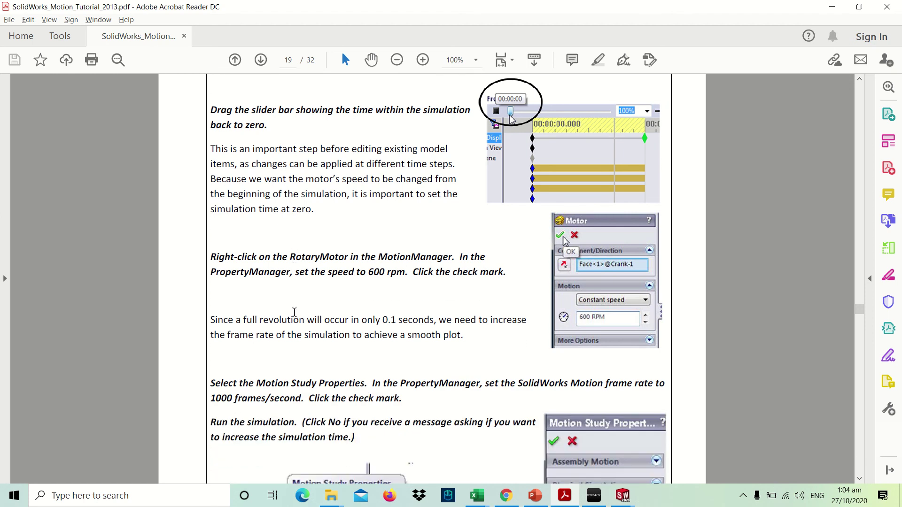
pyautogui.scroll(-5, 294, 311)
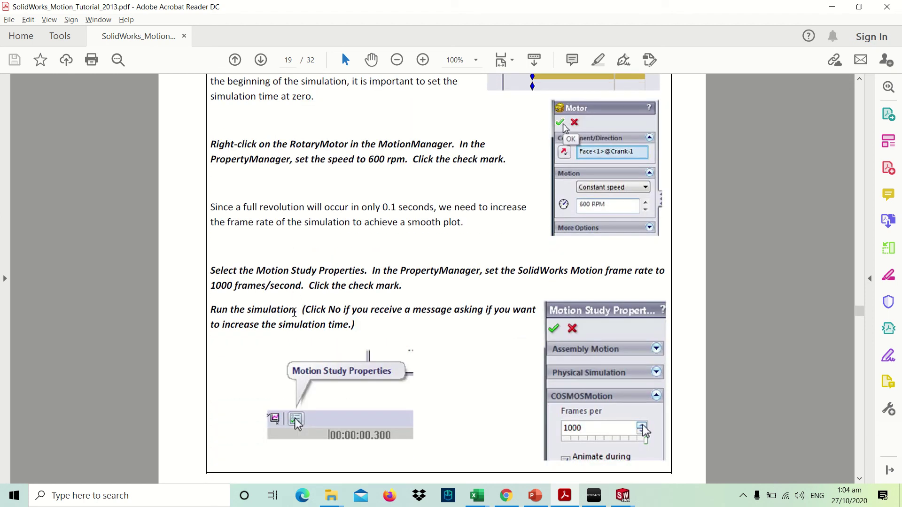
pyautogui.scroll(-2, 294, 312)
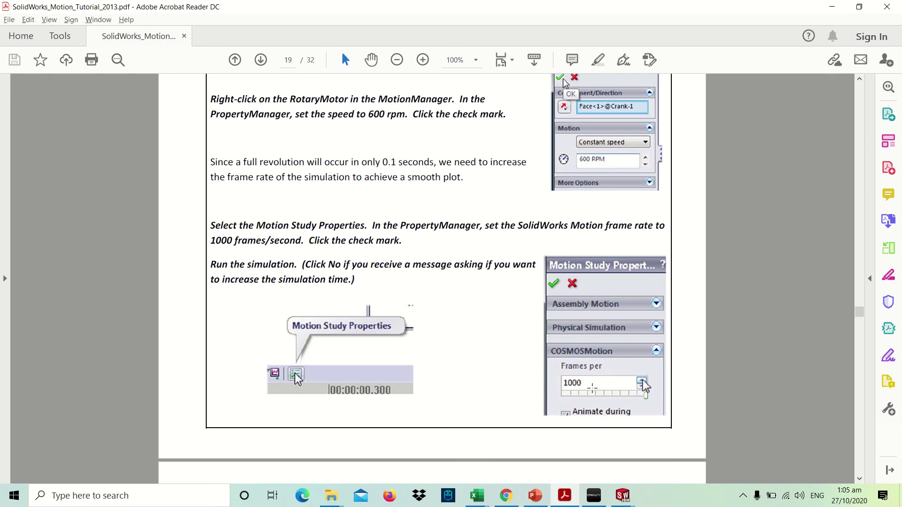
pyautogui.hotkey('alt', 'Tab')
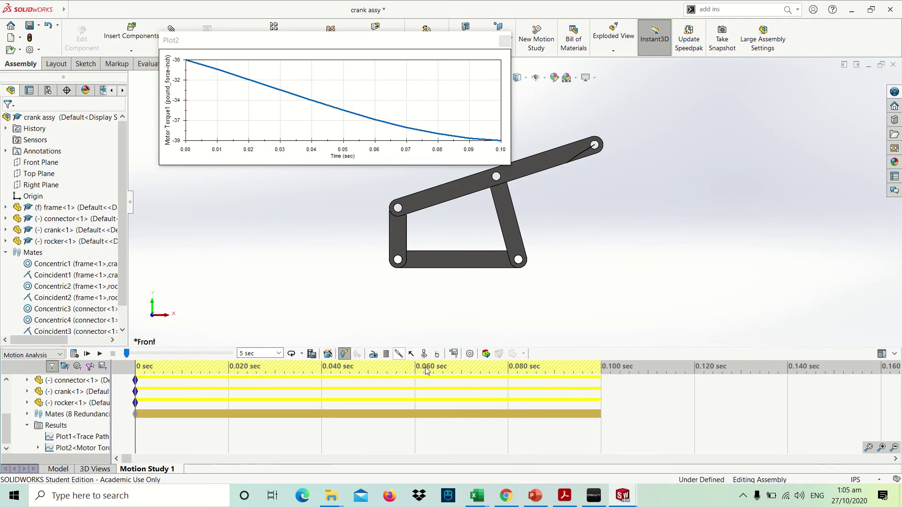
# Step: Confirm Motion Study Properties, then recalculate and play back the 600 RPM study
pyautogui.click(469, 354)
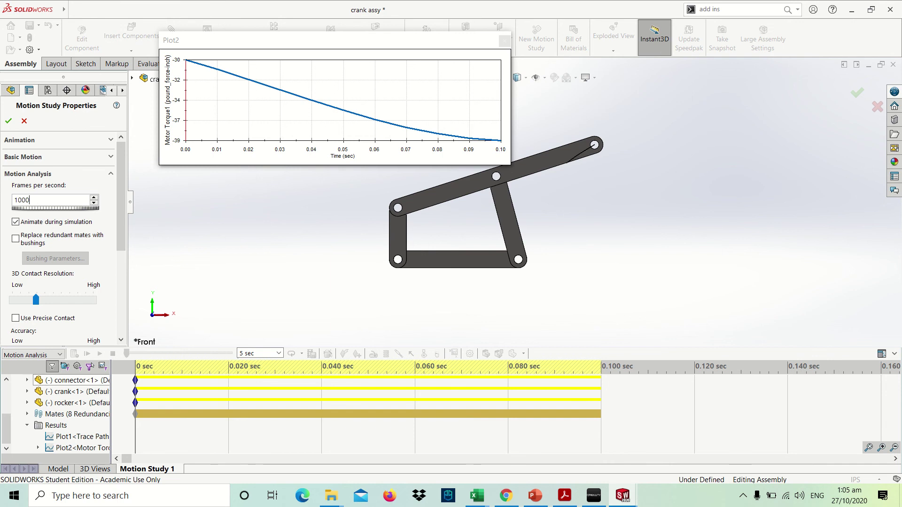
pyautogui.click(8, 120)
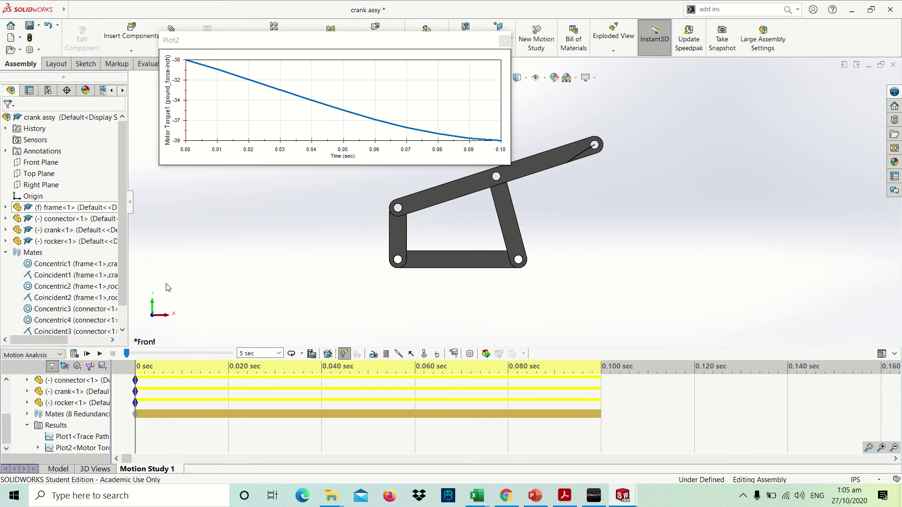
pyautogui.click(86, 354)
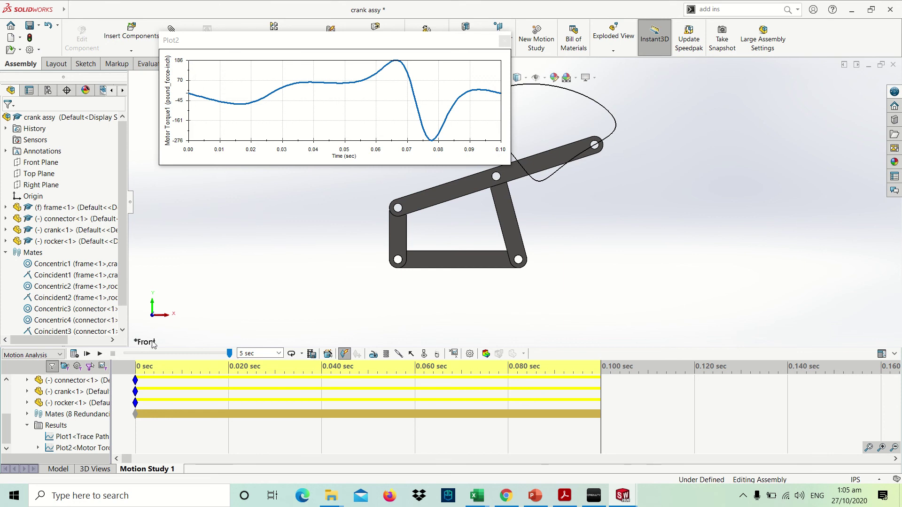
pyautogui.click(87, 354)
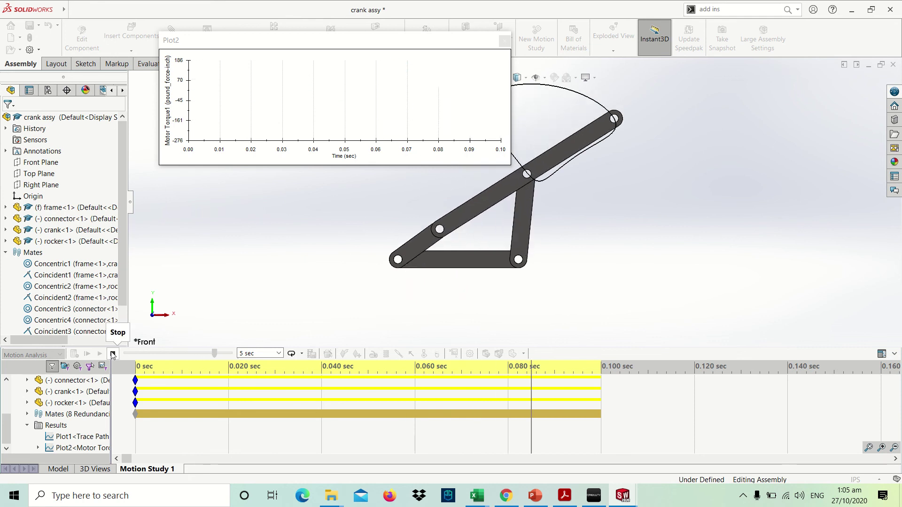
# Step: Stop playback and compare tutorial page 20's peak torque rise from 51 to 180 in-lb with the plot
pyautogui.click(113, 354)
pyautogui.hotkey('alt', 'Tab')
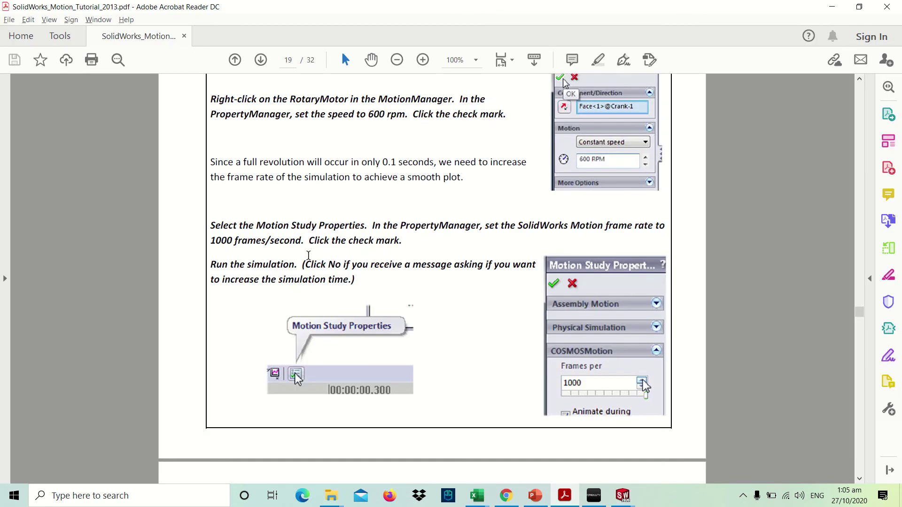
pyautogui.scroll(-8, 309, 260)
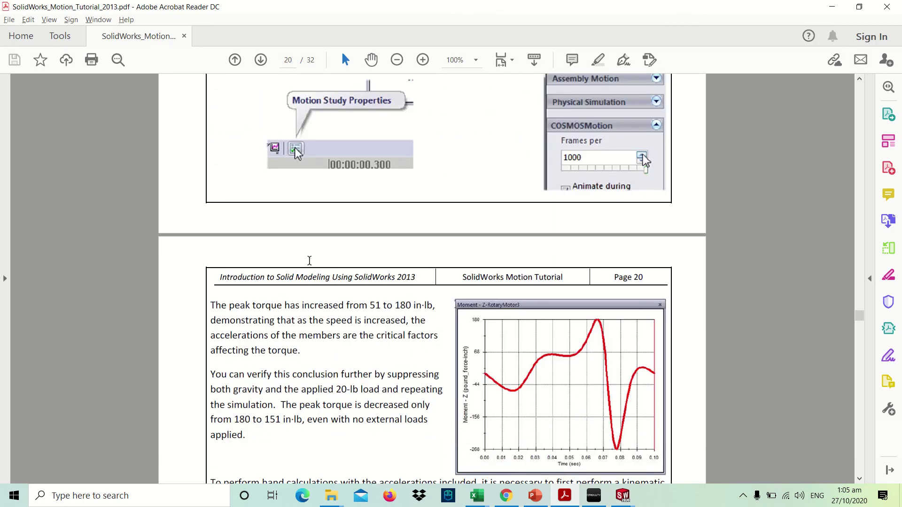
pyautogui.hotkey('alt', 'Tab')
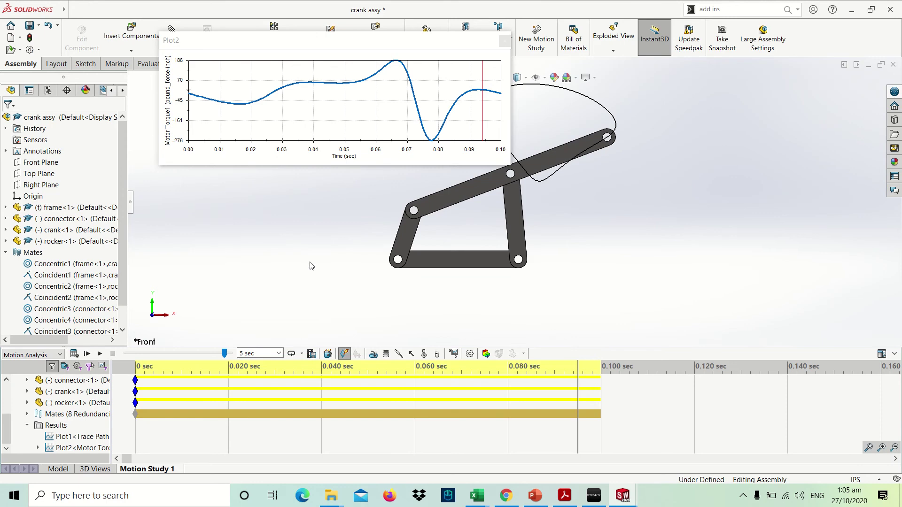
pyautogui.hotkey('alt', 'Tab')
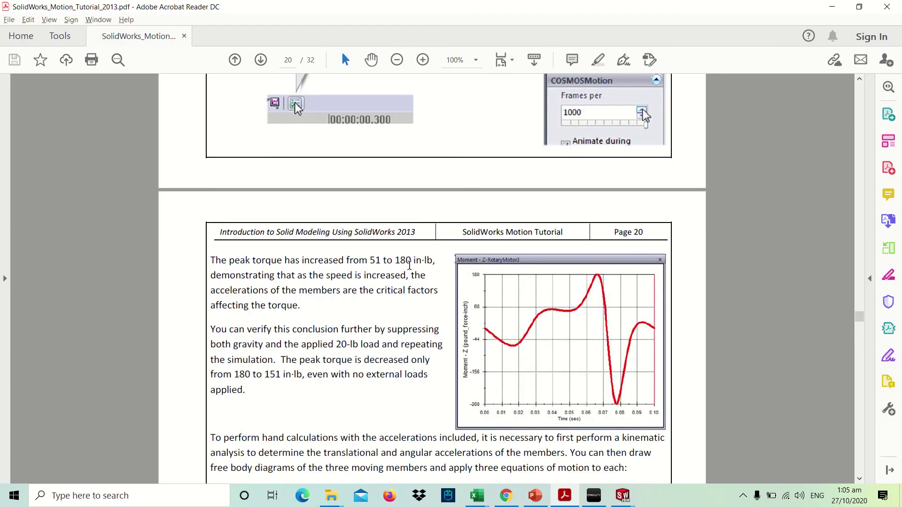
pyautogui.scroll(-2, 420, 265)
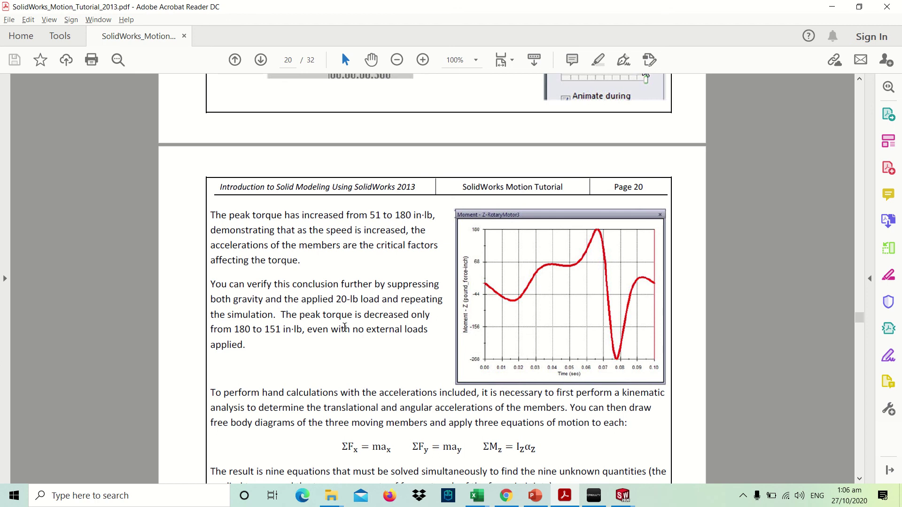
pyautogui.scroll(-1, 344, 327)
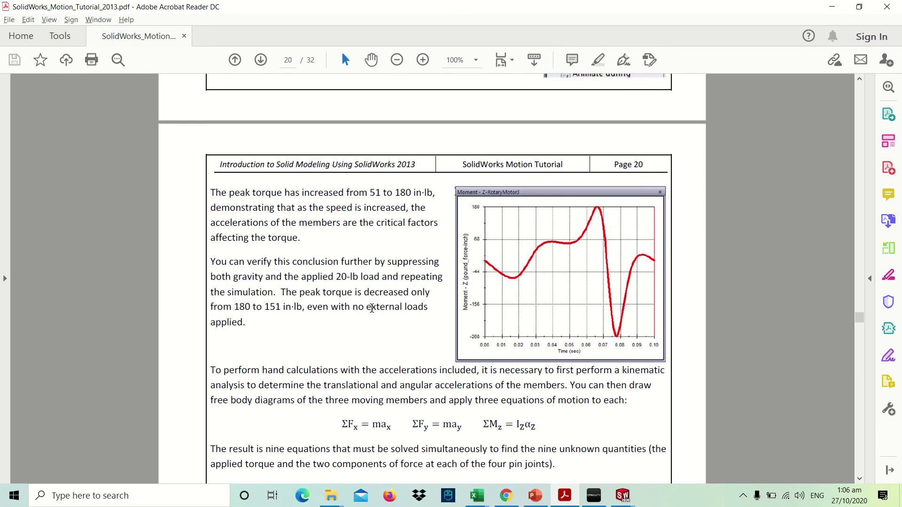
pyautogui.hotkey('alt', 'Tab')
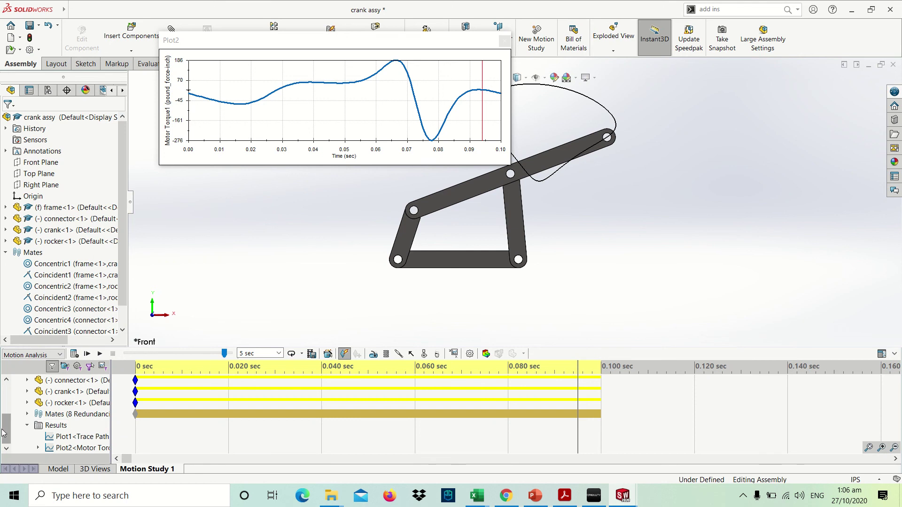
# Step: Rewind to 0 sec, suppress Gravity, and recalculate the study
pyautogui.scroll(2, 4, 432)
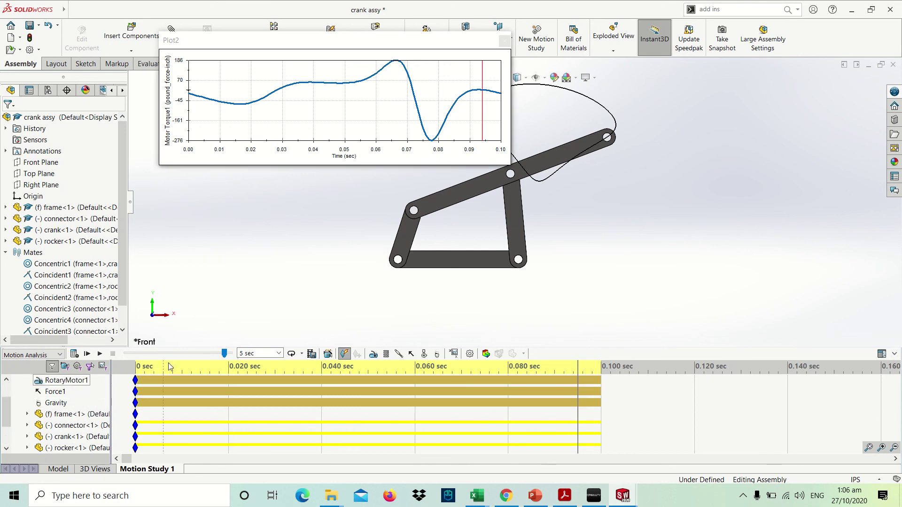
pyautogui.moveTo(224, 353); pyautogui.dragTo(126, 353)
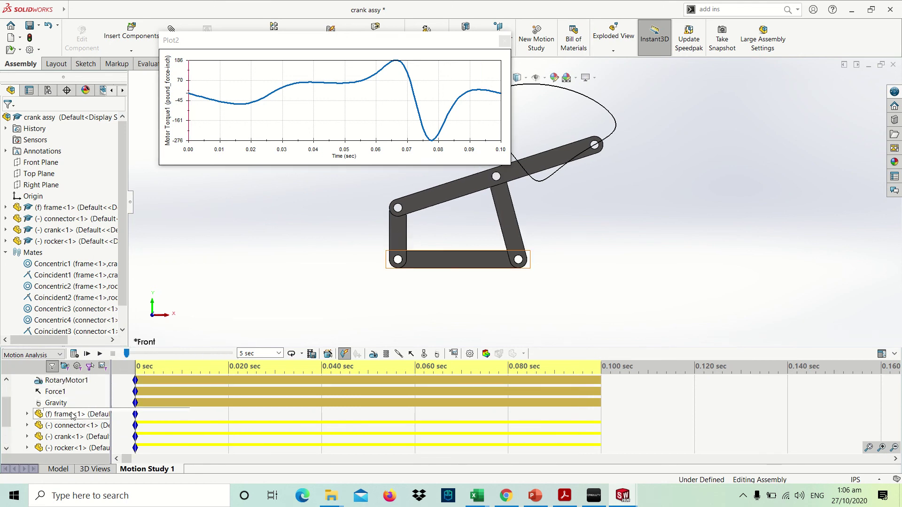
pyautogui.rightClick(59, 403)
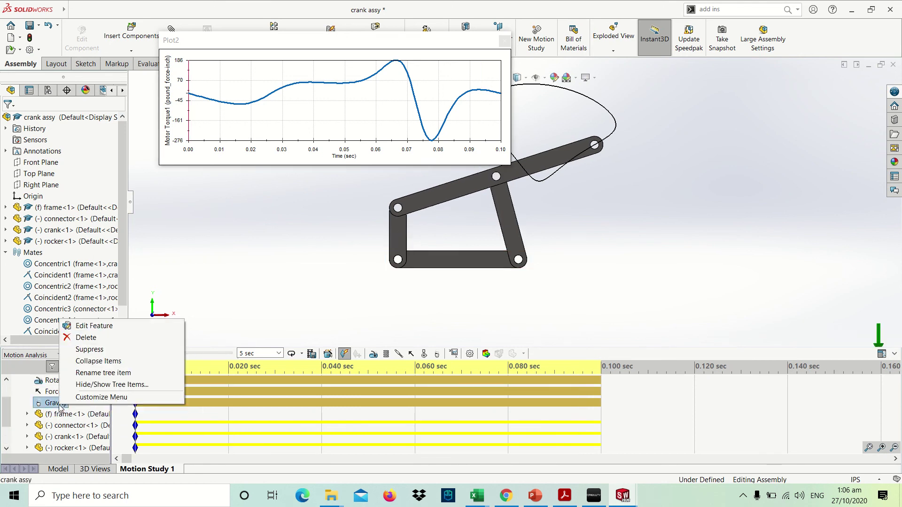
pyautogui.click(88, 349)
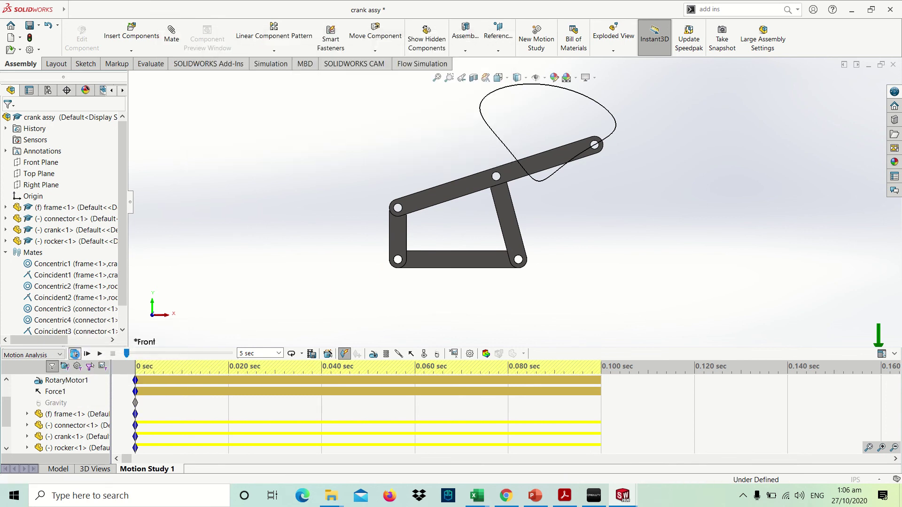
pyautogui.click(75, 353)
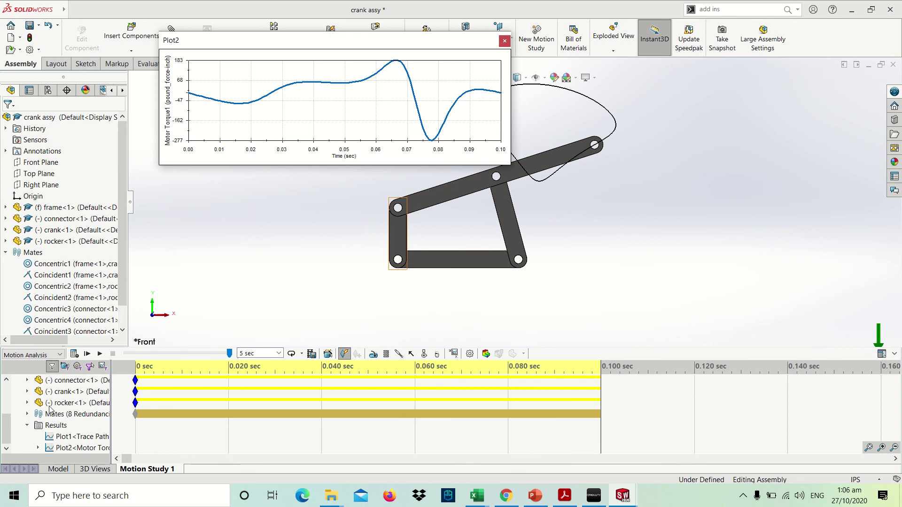
# Step: Suppress the Force1 load and recalculate the study
pyautogui.click(52, 422)
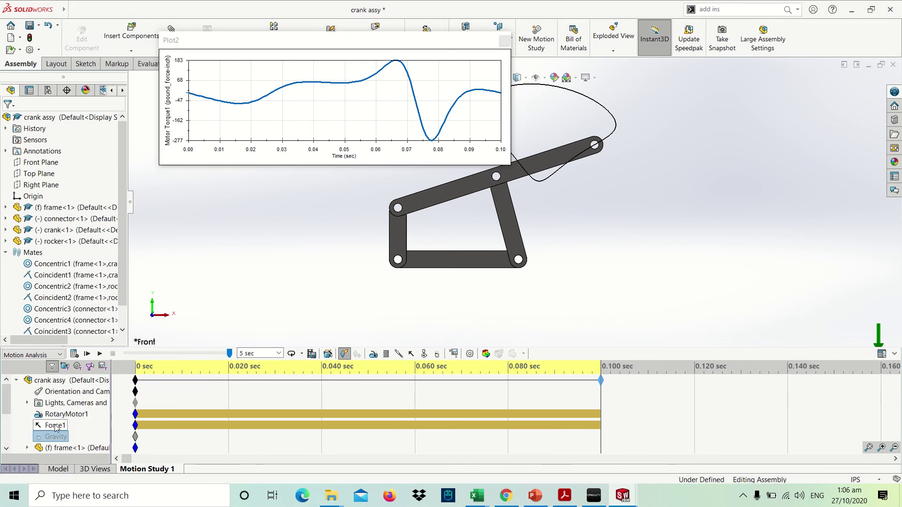
pyautogui.rightClick(55, 426)
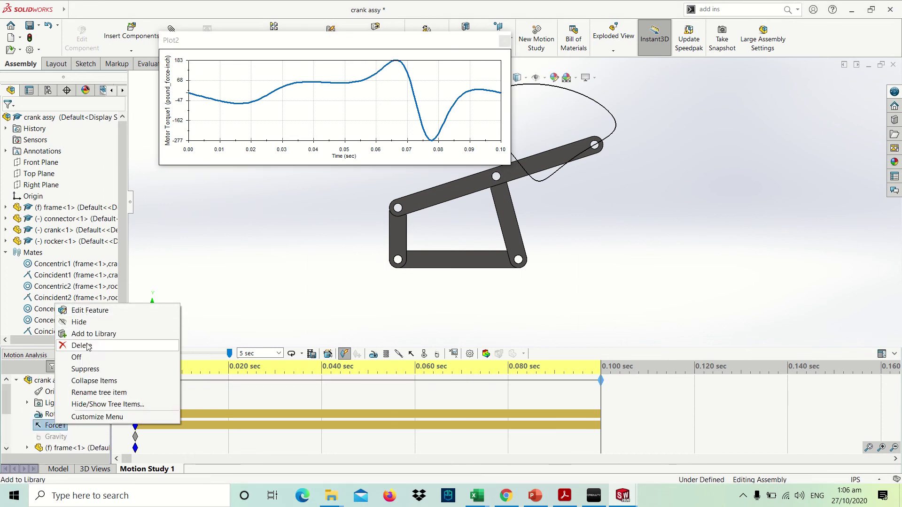
pyautogui.click(86, 369)
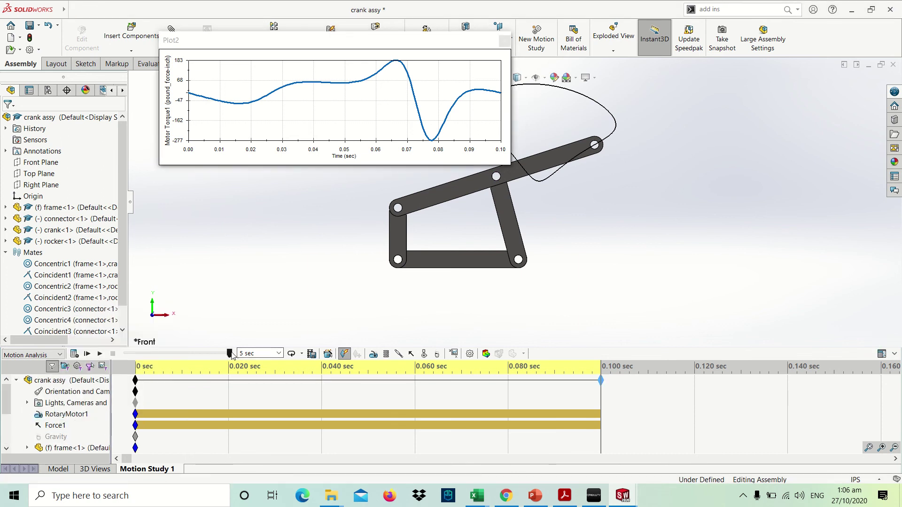
pyautogui.rightClick(61, 425)
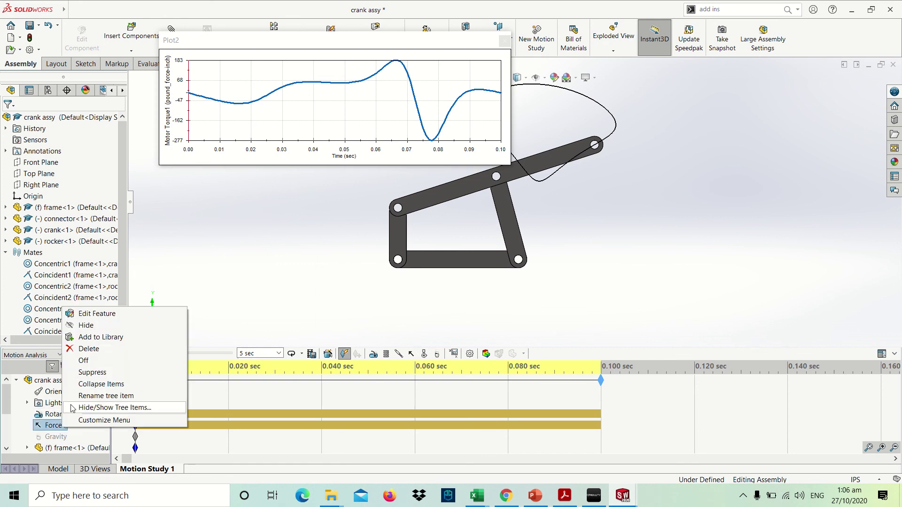
pyautogui.click(92, 372)
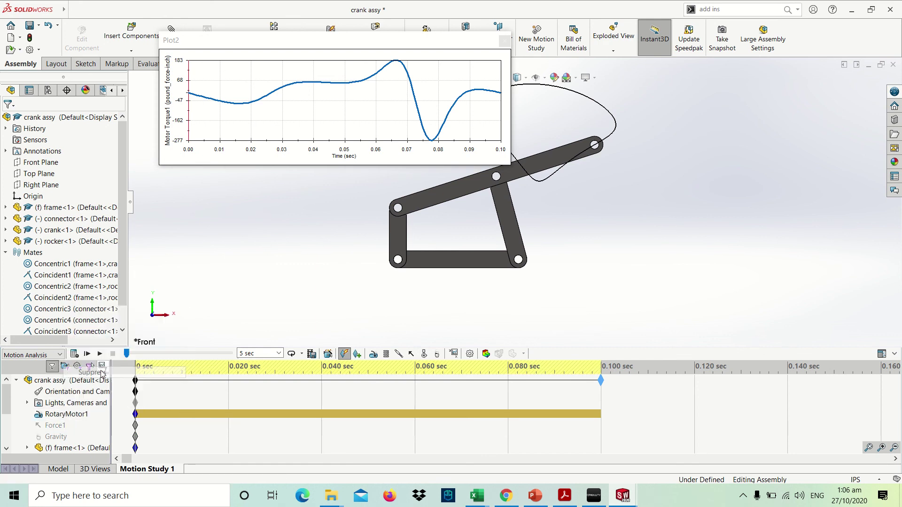
pyautogui.click(73, 353)
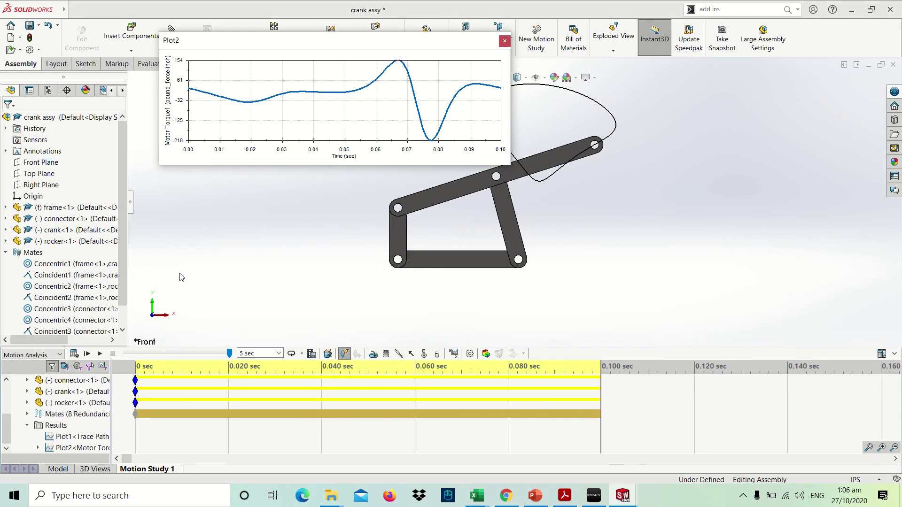
# Step: Narrow the Plot2 motor torque window and play the new motion
pyautogui.click(368, 228)
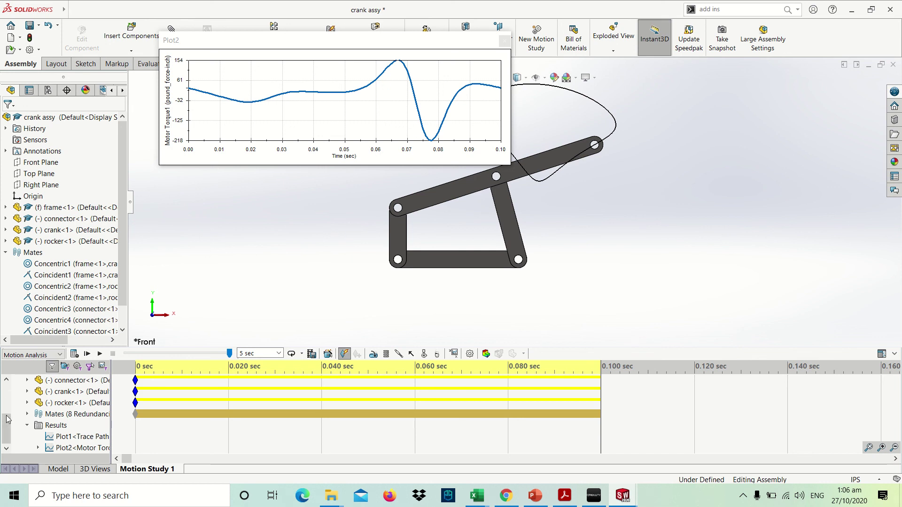
pyautogui.scroll(2, 21, 395)
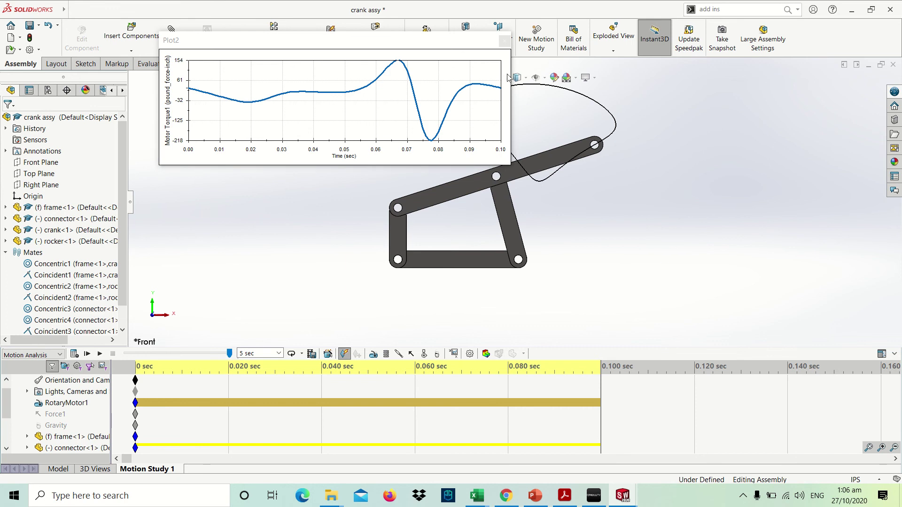
pyautogui.moveTo(511, 79); pyautogui.dragTo(429, 80)
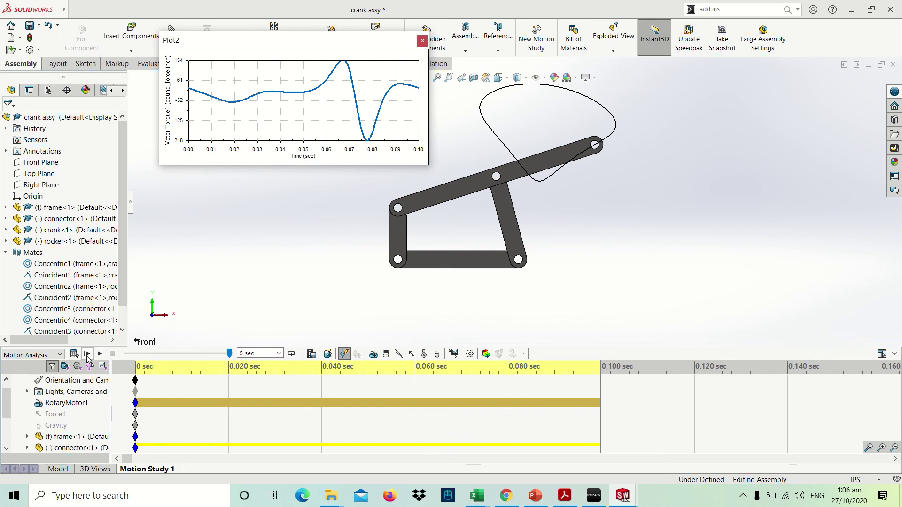
pyautogui.click(87, 356)
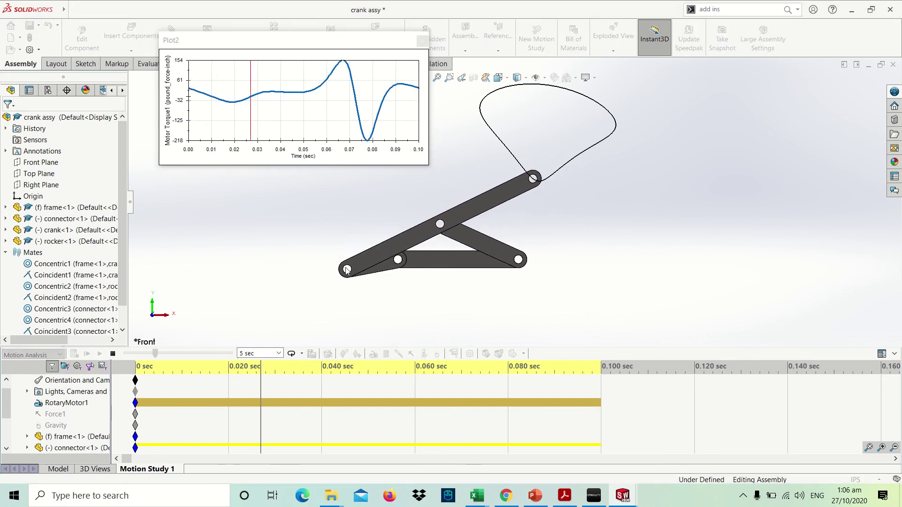
# Step: Read tutorial page 20 down to the critical configuration paragraph and back up
pyautogui.hotkey('alt', 'Tab')
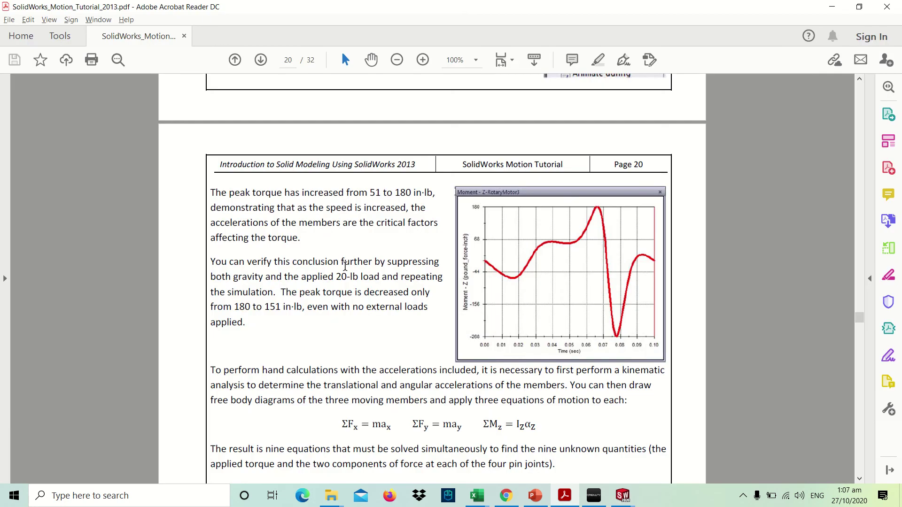
pyautogui.scroll(-4, 459, 344)
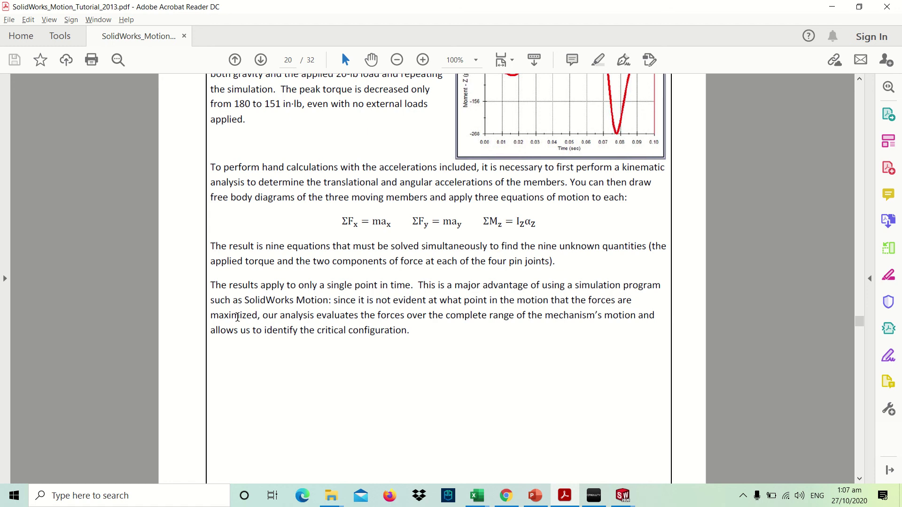
pyautogui.scroll(2, 353, 330)
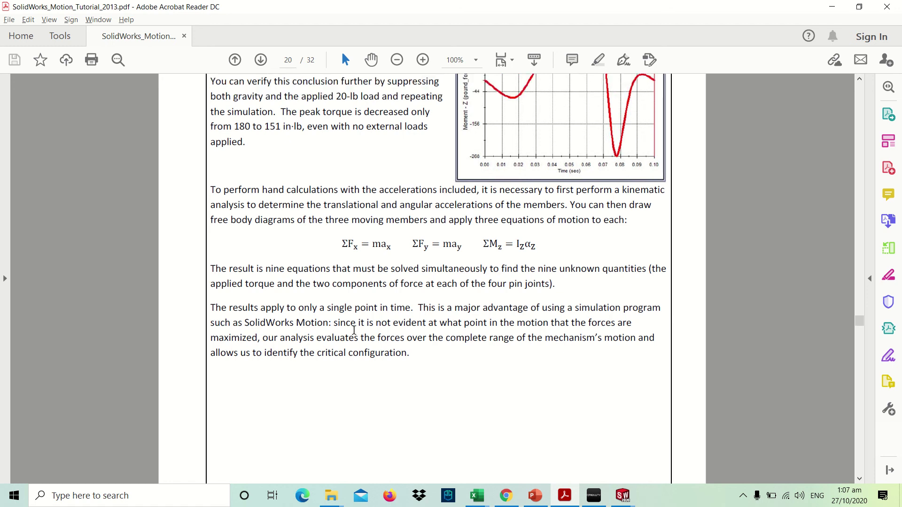
pyautogui.scroll(1, 353, 330)
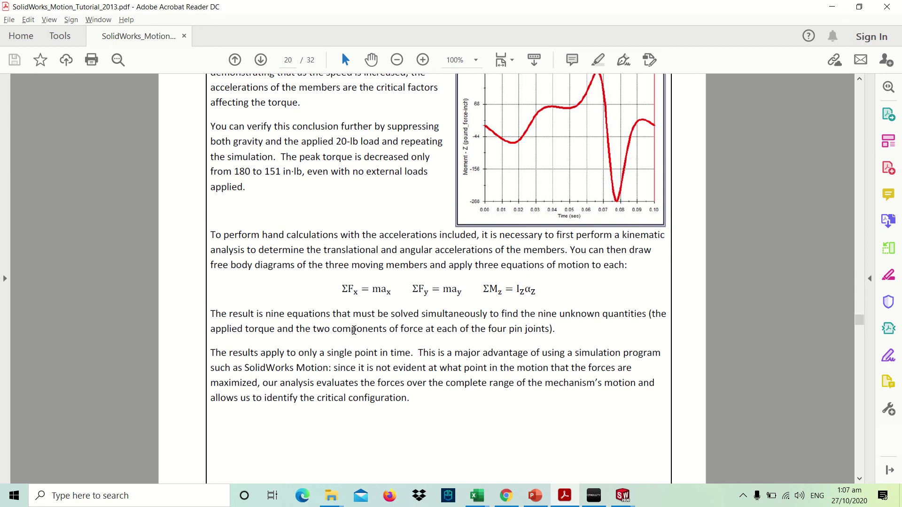
pyautogui.scroll(2, 353, 330)
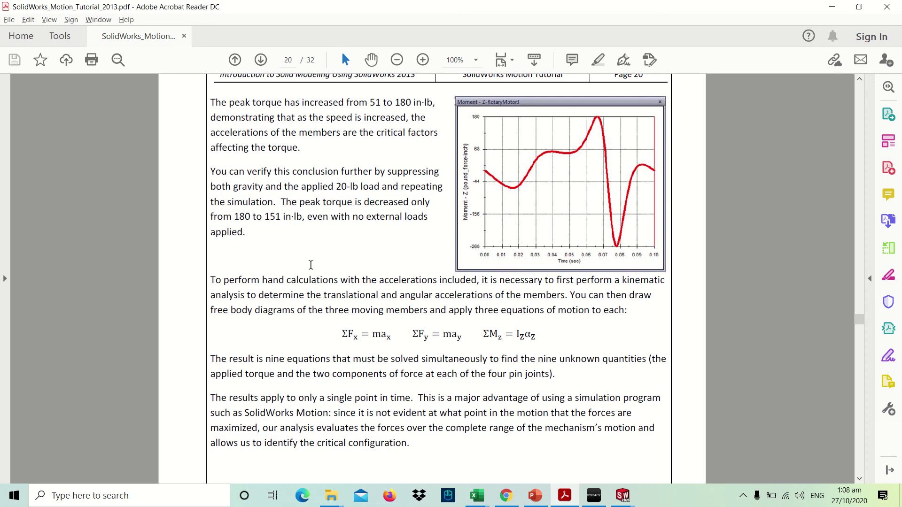
pyautogui.scroll(-10, 419, 336)
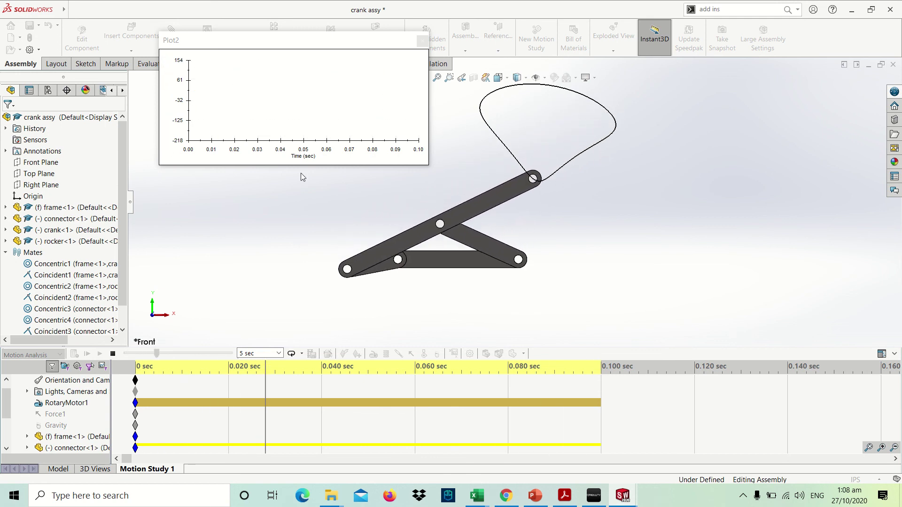
# Step: Drag the Plot2 torque window down and left to uncover the model tabs
pyautogui.moveTo(326, 44); pyautogui.dragTo(285, 75)
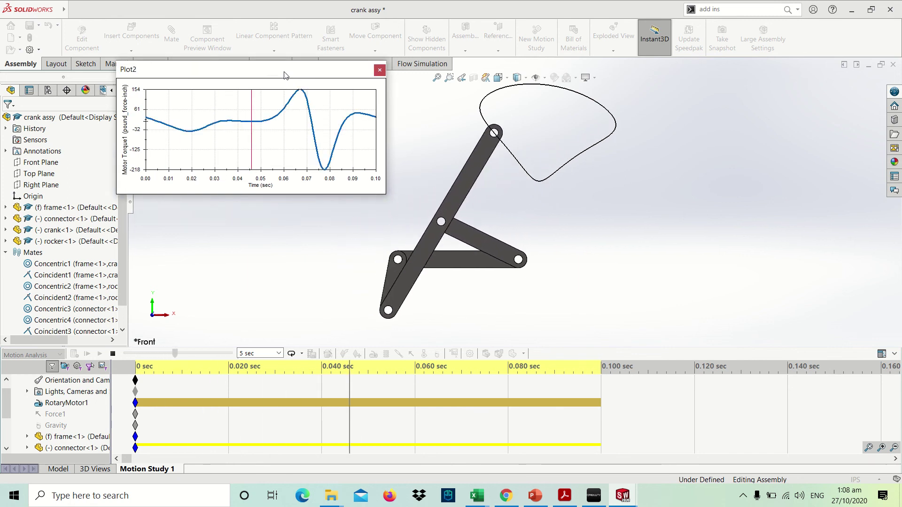